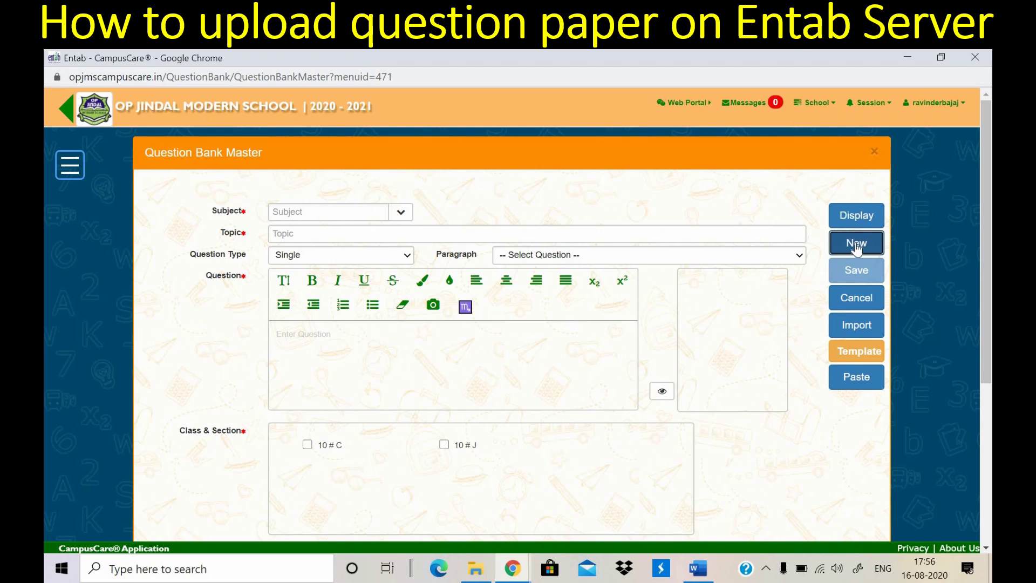
- Start a new question bank entry with the subject MATHS and the topic "short answer"
{"action": "left_click", "coordinate": [856, 243]}
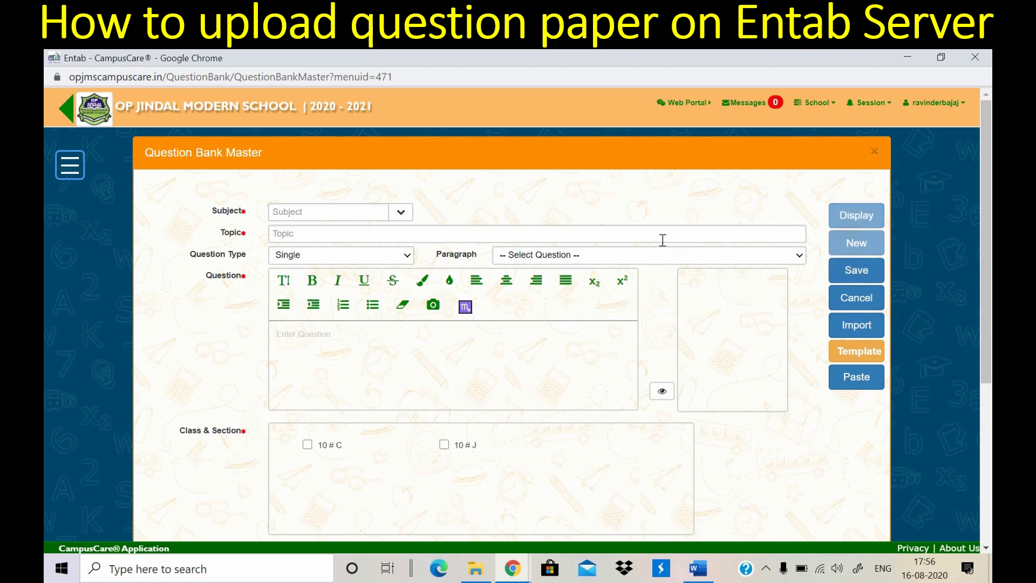
{"action": "left_click", "coordinate": [402, 214]}
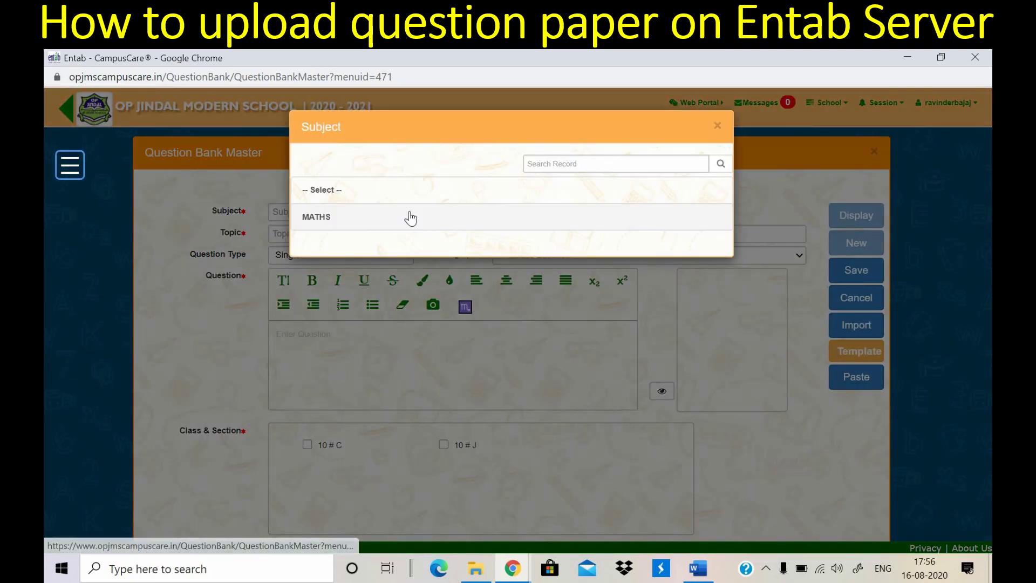
{"action": "left_click", "coordinate": [368, 219]}
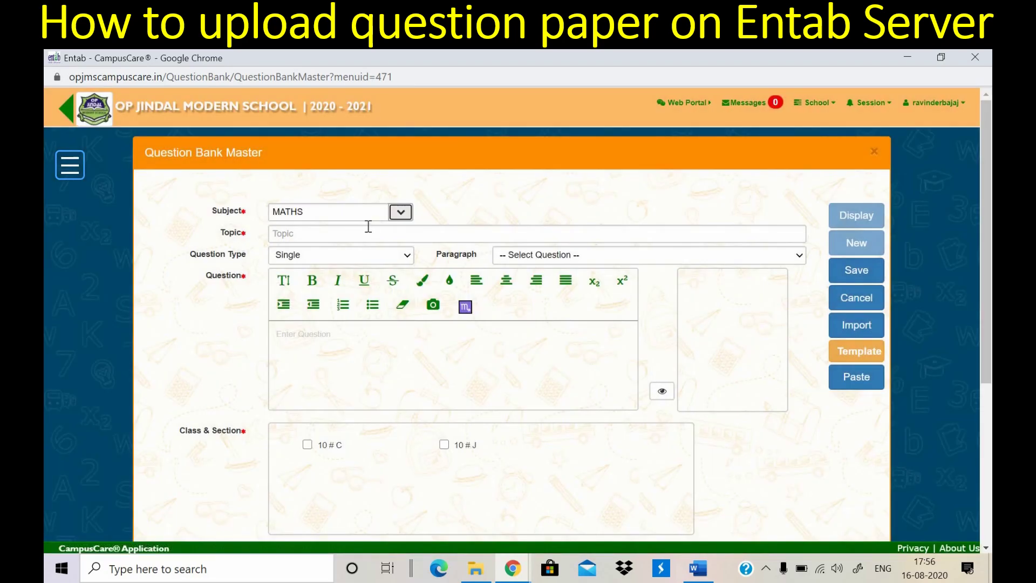
{"action": "left_click", "coordinate": [368, 235]}
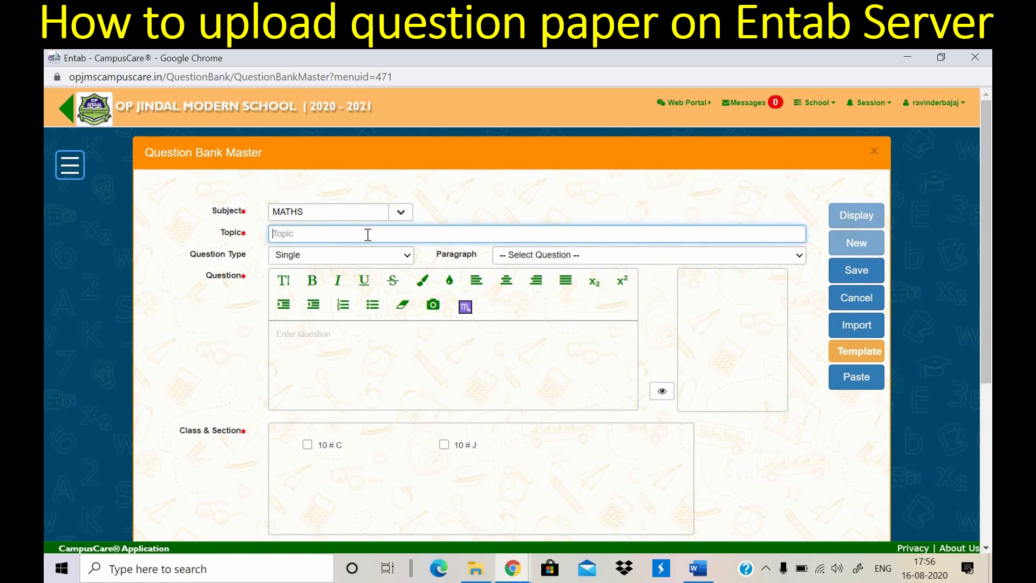
{"action": "type", "text": "short ans"}
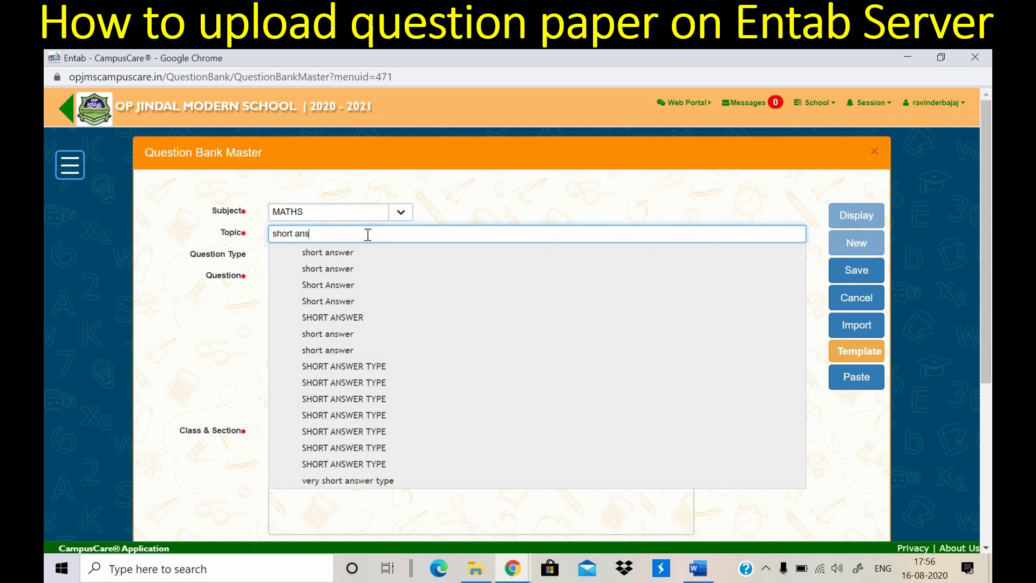
{"action": "key", "text": "Down"}
{"action": "key", "text": "Return"}
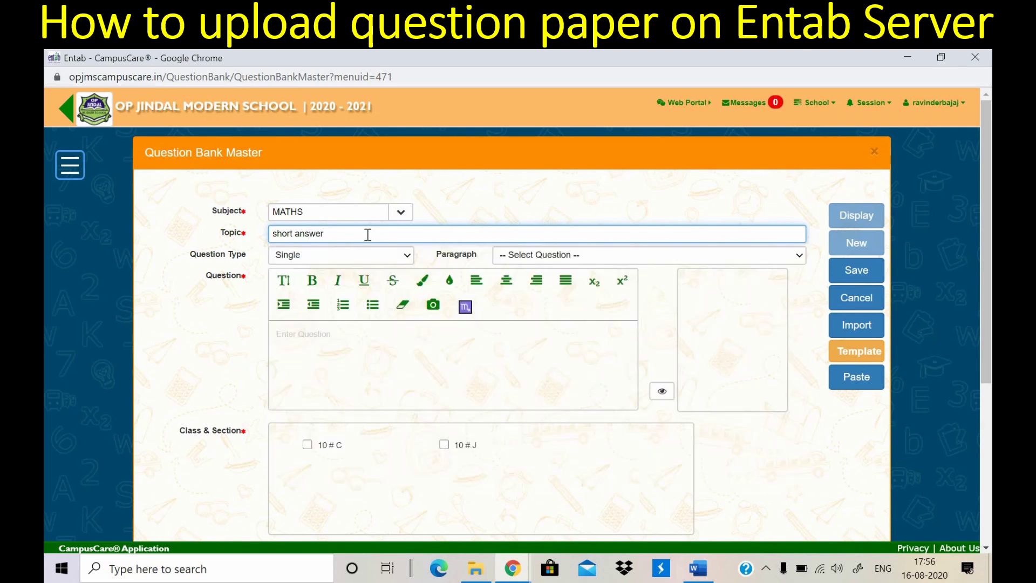
- Switch to Word and copy the question "What happened to the rain suddenly?" from sample paper.docx
{"action": "left_click", "coordinate": [370, 358]}
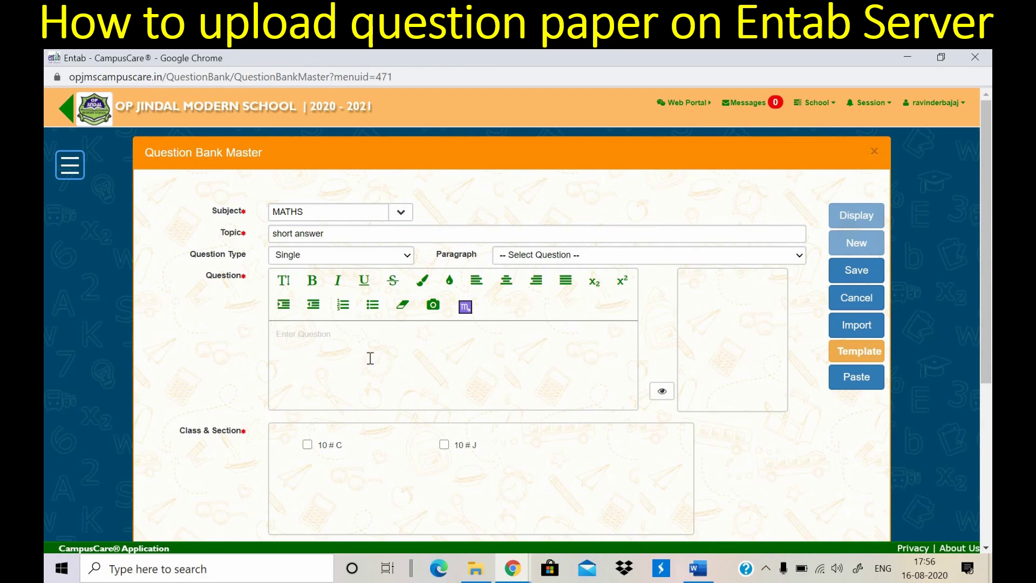
{"action": "left_click", "coordinate": [699, 572]}
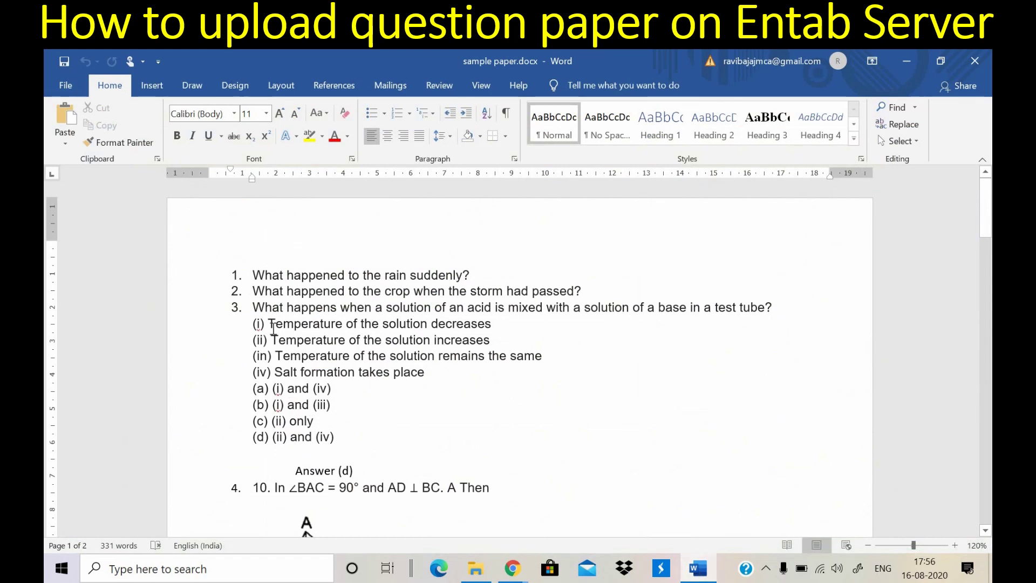
{"action": "left_click_drag", "start_coordinate": [252, 271], "coordinate": [485, 274]}
{"action": "key", "text": "ctrl+c"}
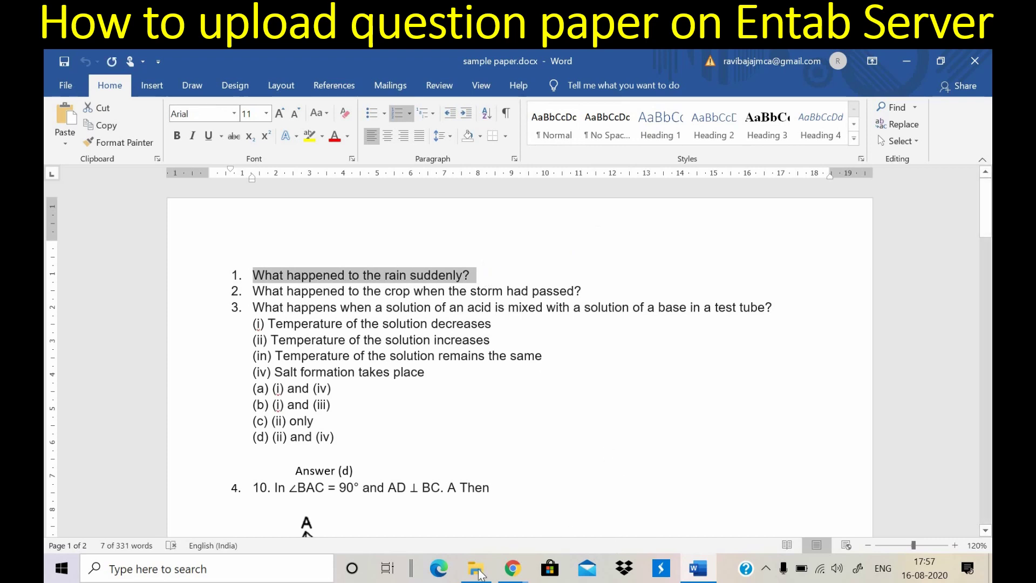
- Return to the Question Bank Master form in Chrome and insert the copied question using its Paste function
{"action": "left_click", "coordinate": [510, 572]}
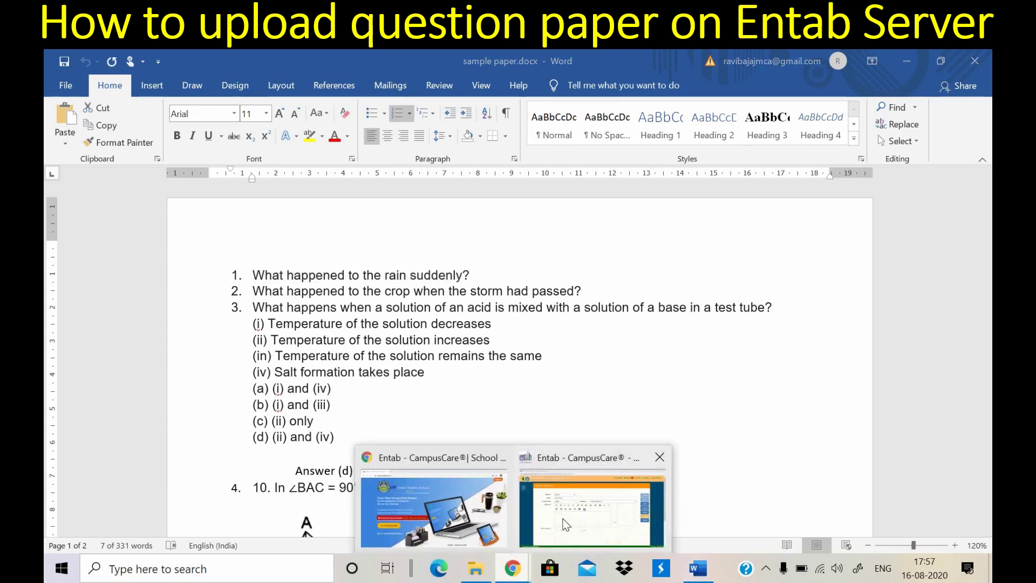
{"action": "left_click", "coordinate": [564, 521]}
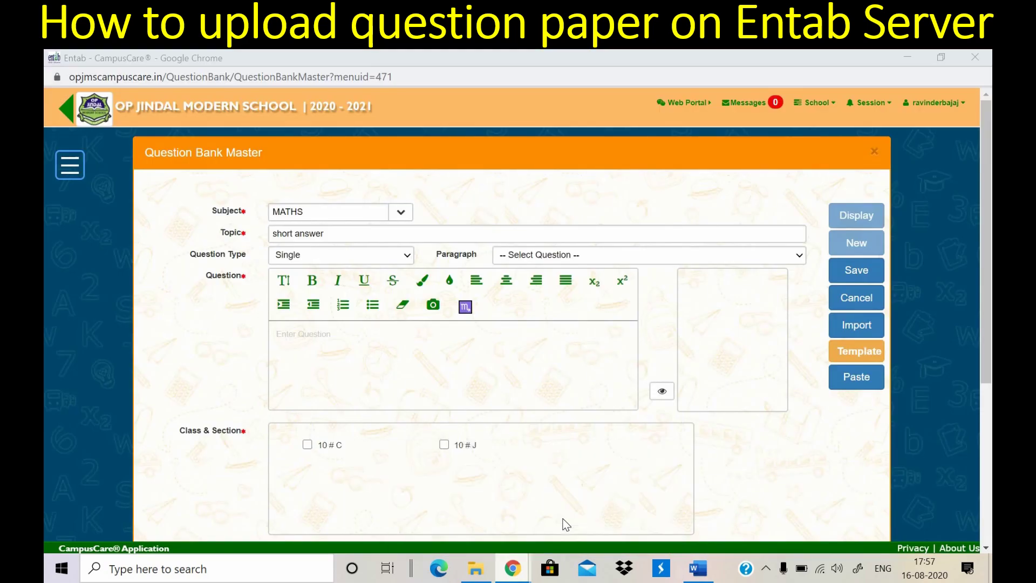
{"action": "left_click", "coordinate": [853, 378]}
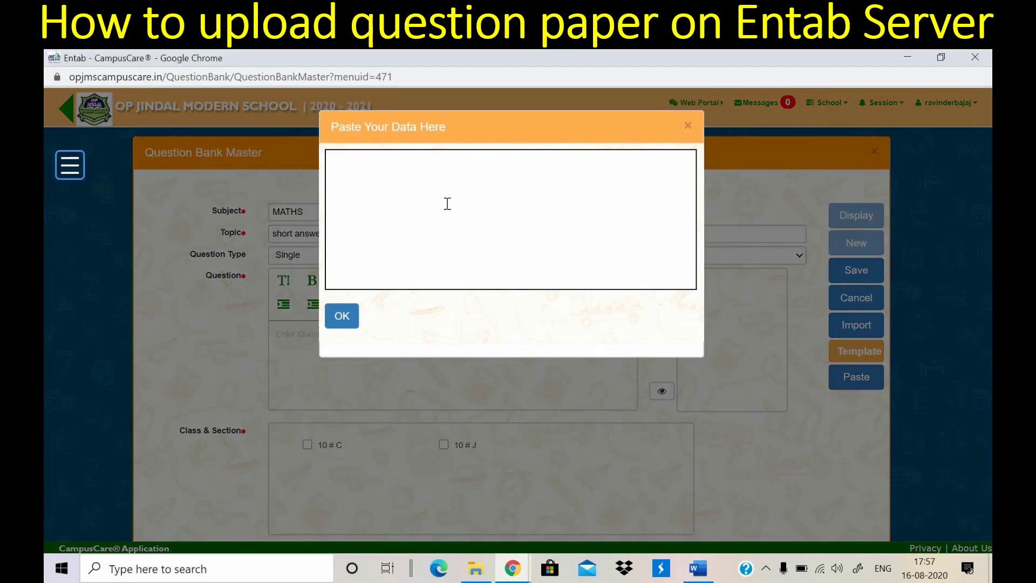
{"action": "left_click", "coordinate": [447, 203]}
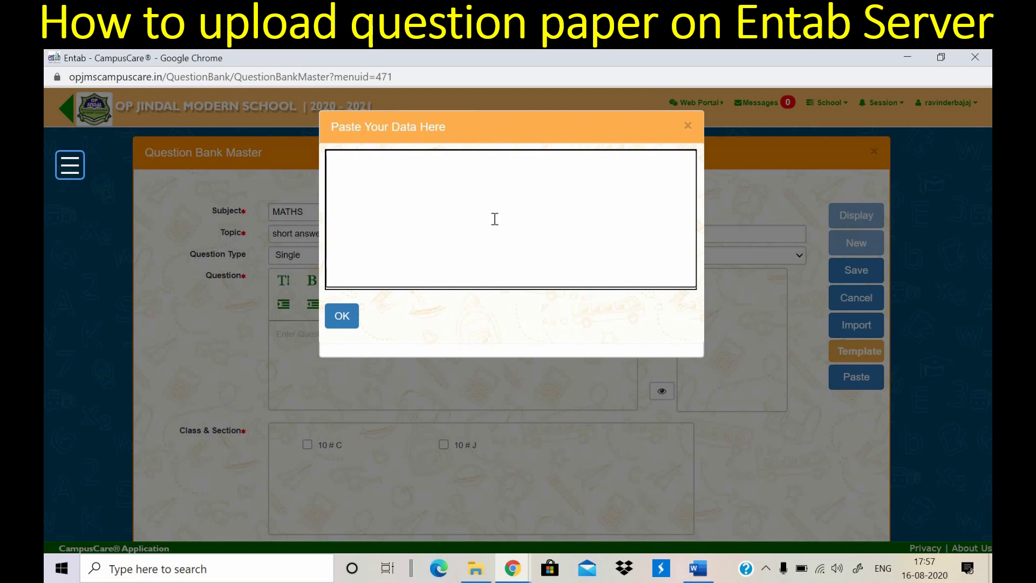
{"action": "key", "text": "ctrl+v"}
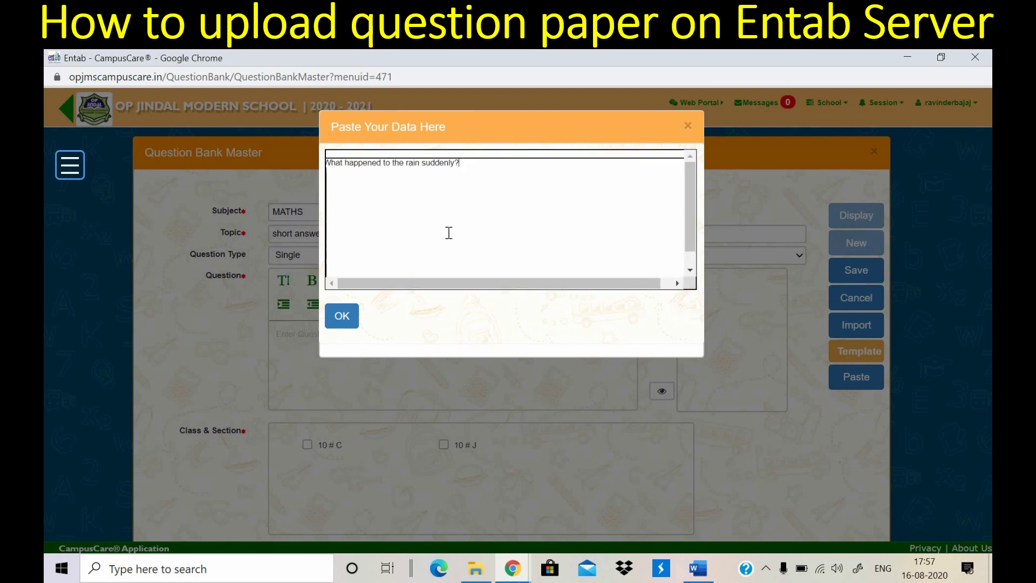
{"action": "left_click", "coordinate": [348, 317]}
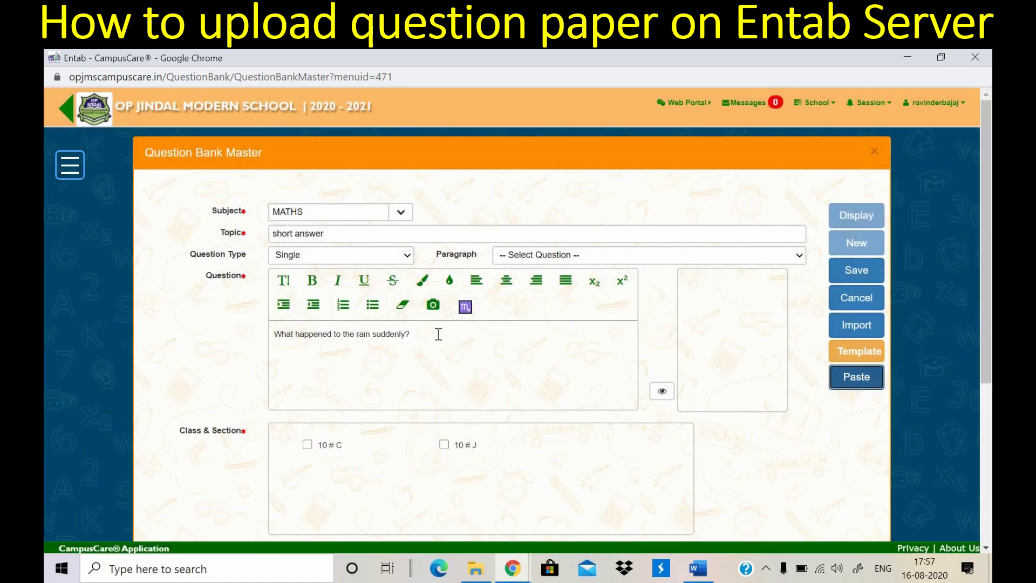
{"action": "left_click", "coordinate": [438, 334]}
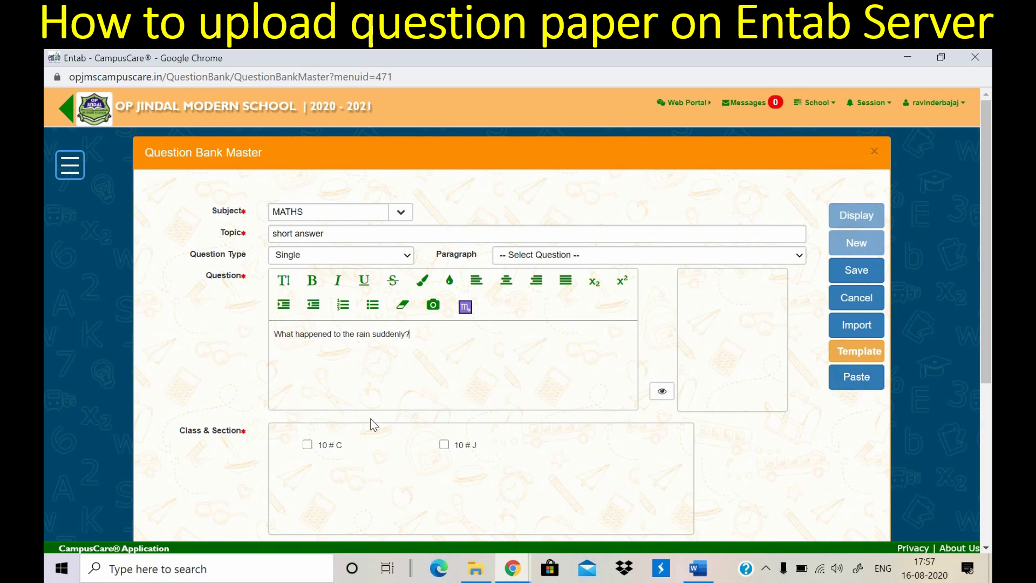
- Assign the question to class section 10 # J and set its level to Descriptive
{"action": "left_click", "coordinate": [445, 445]}
{"action": "left_click_drag", "start_coordinate": [987, 254], "coordinate": [983, 330]}
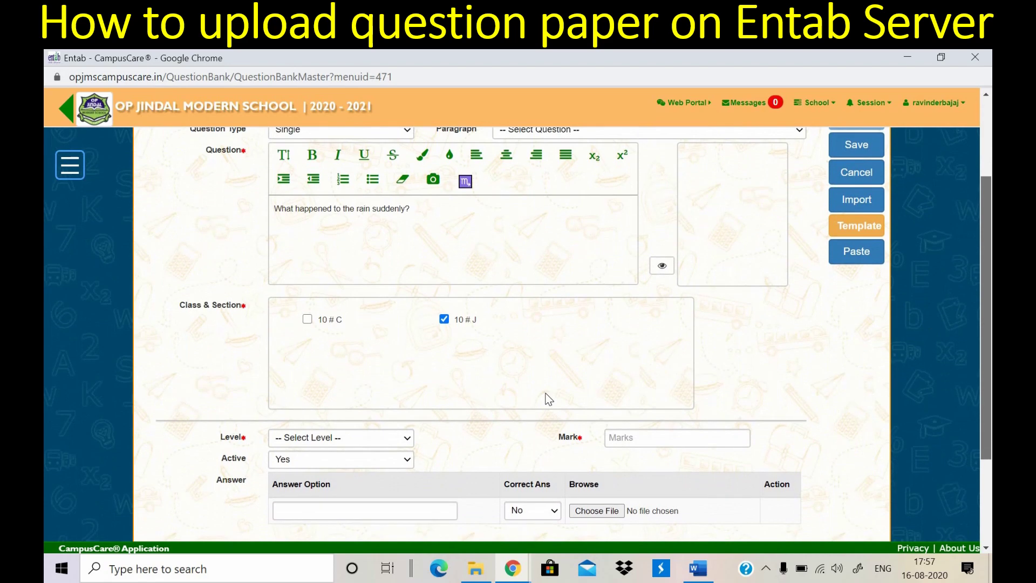
{"action": "left_click", "coordinate": [407, 440]}
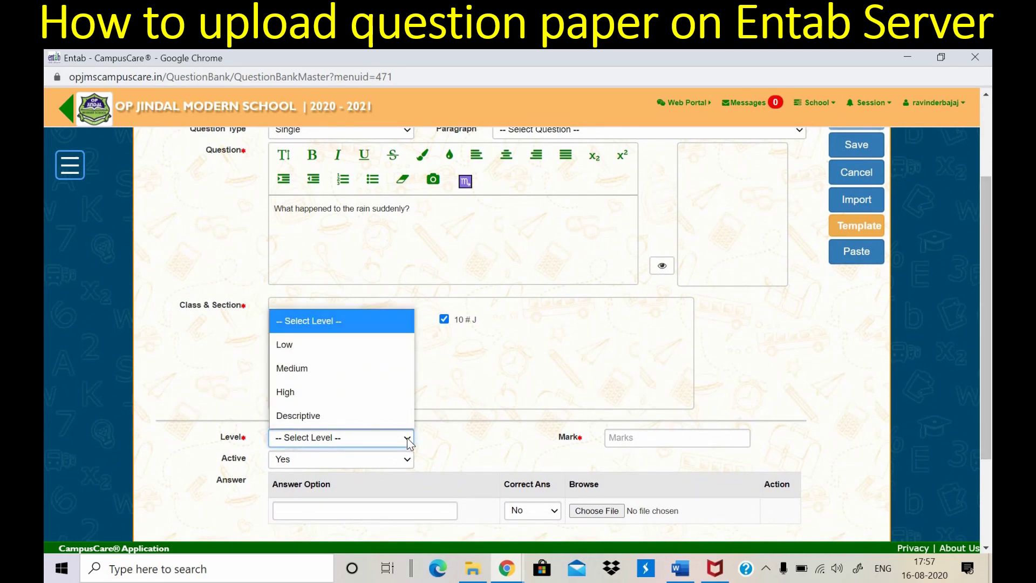
{"action": "left_click", "coordinate": [382, 416]}
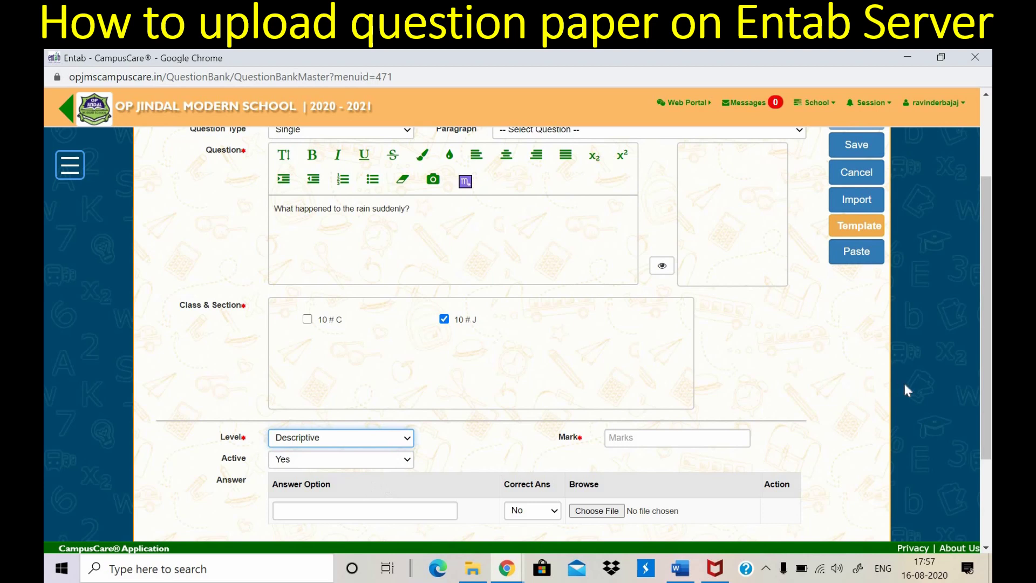
- Set the question's mark to 1 and save the entry
{"action": "left_click", "coordinate": [689, 432]}
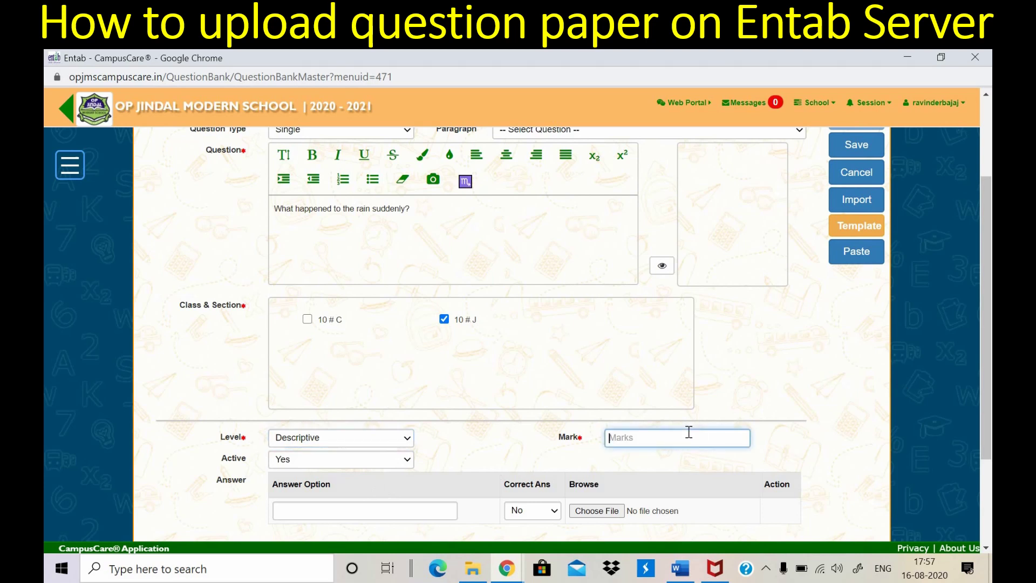
{"action": "type", "text": "1"}
{"action": "scroll", "coordinate": [986, 403], "scroll_direction": "down", "scroll_amount": 2}
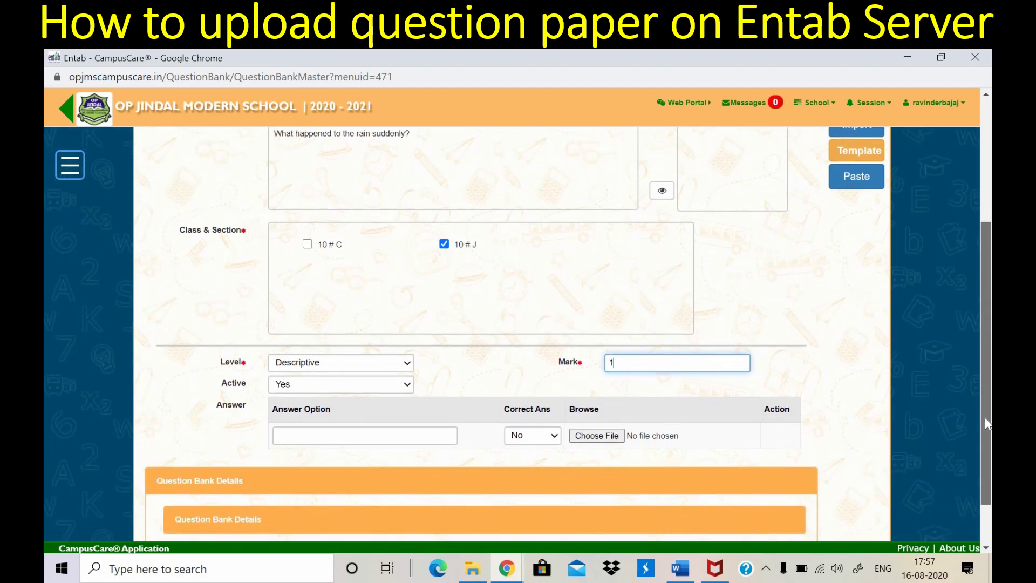
{"action": "left_click_drag", "start_coordinate": [985, 416], "coordinate": [991, 257]}
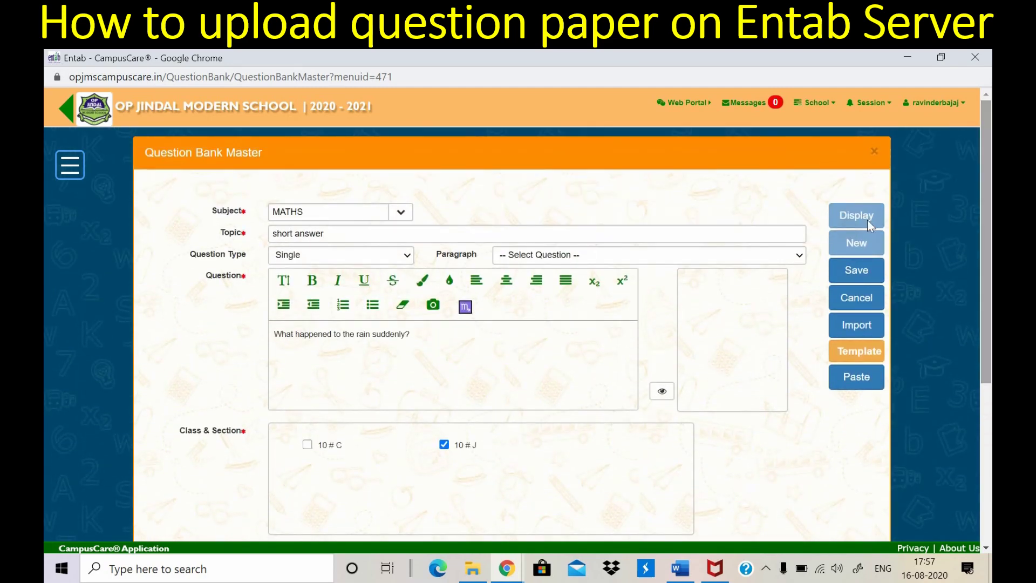
{"action": "left_click", "coordinate": [859, 270]}
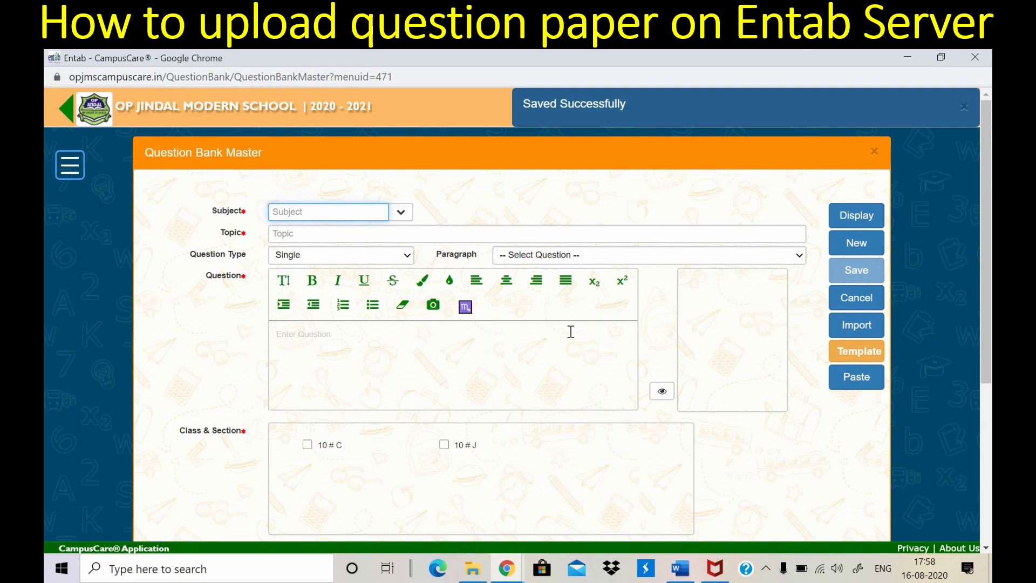
- Display the question bank records for the subject MATHS and class section 10 # J
{"action": "left_click", "coordinate": [400, 212]}
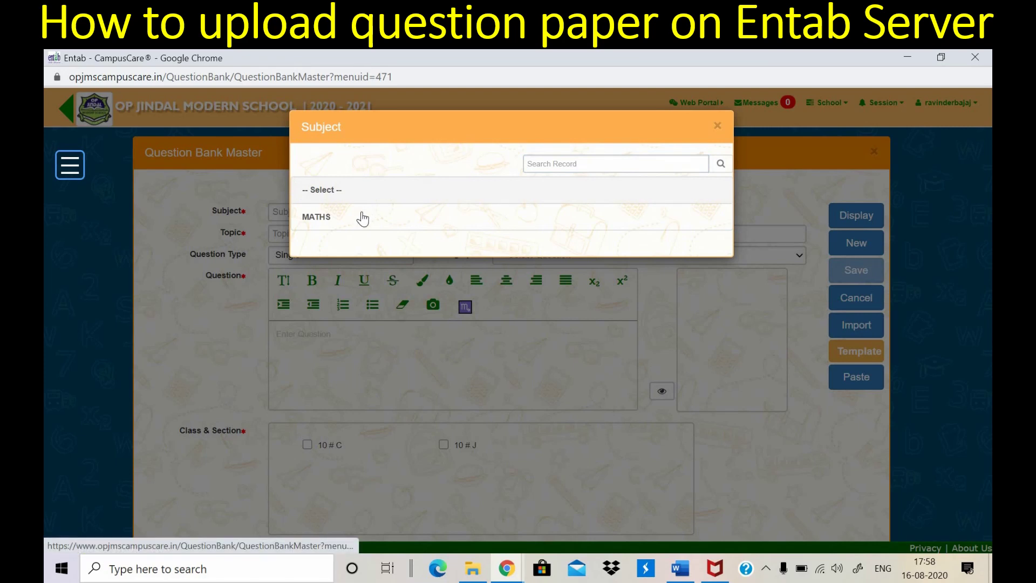
{"action": "left_click", "coordinate": [359, 216]}
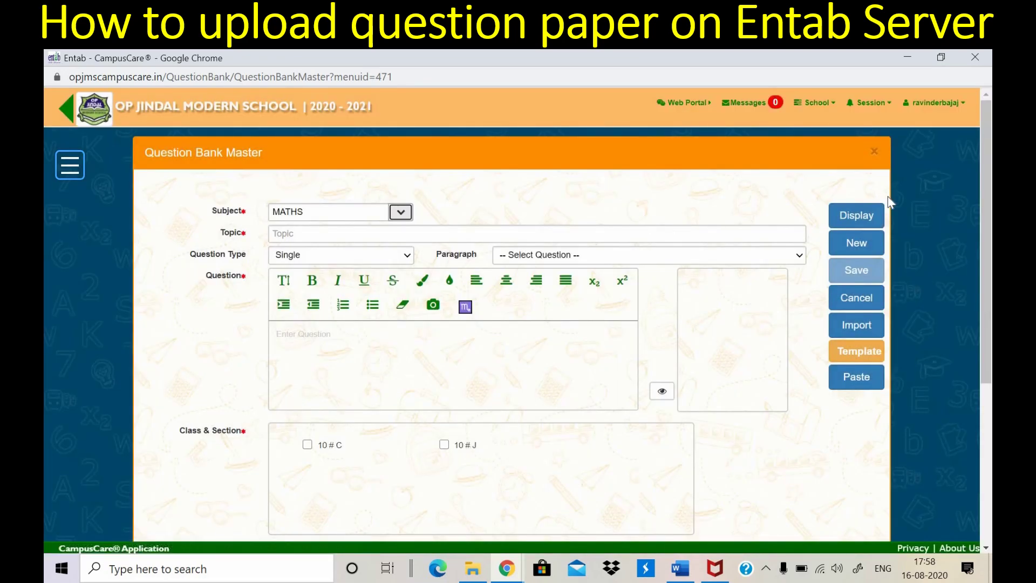
{"action": "left_click", "coordinate": [862, 217]}
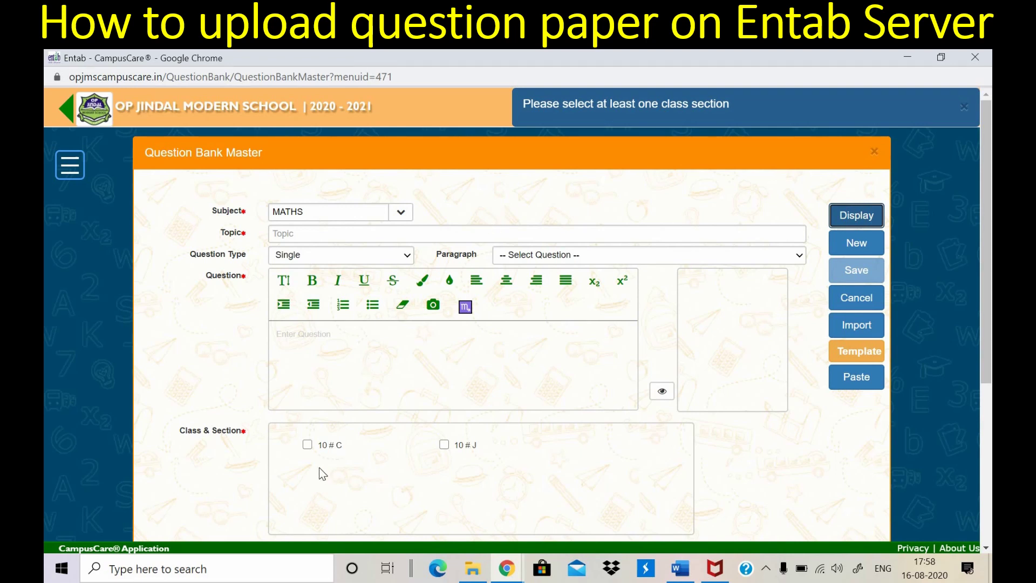
{"action": "left_click", "coordinate": [444, 445]}
{"action": "left_click", "coordinate": [858, 215]}
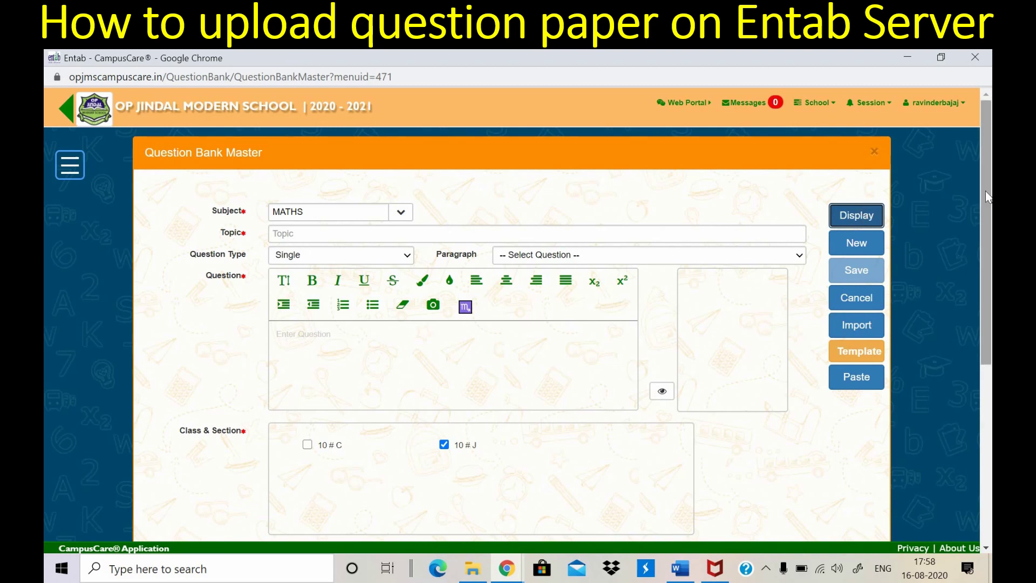
{"action": "left_click", "coordinate": [987, 382]}
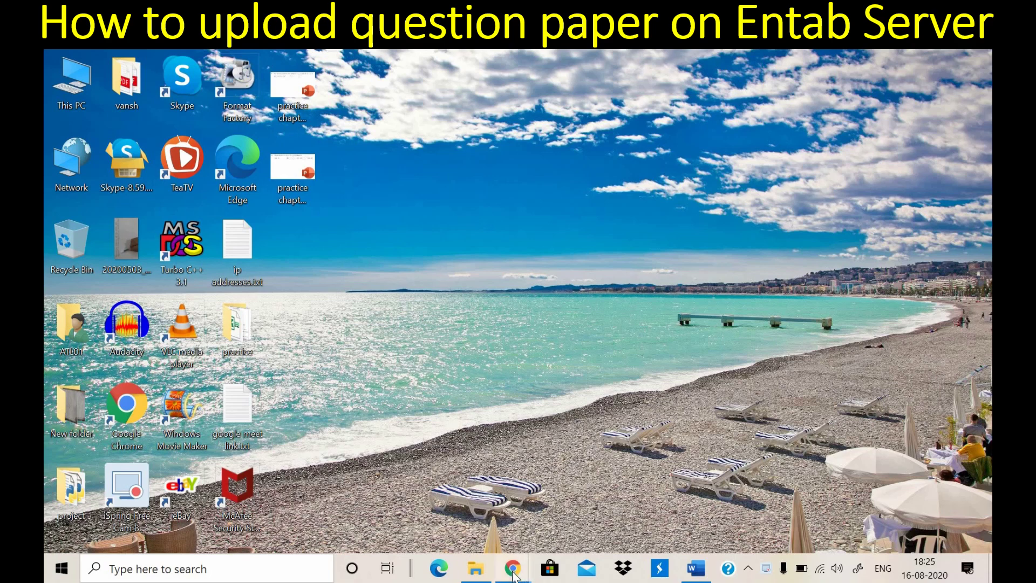
- From the CampusCare staff dashboard in Chrome, open Question Bank Master in the School Online application and start a new question entry
{"action": "mouse_move", "coordinate": [513, 577]}
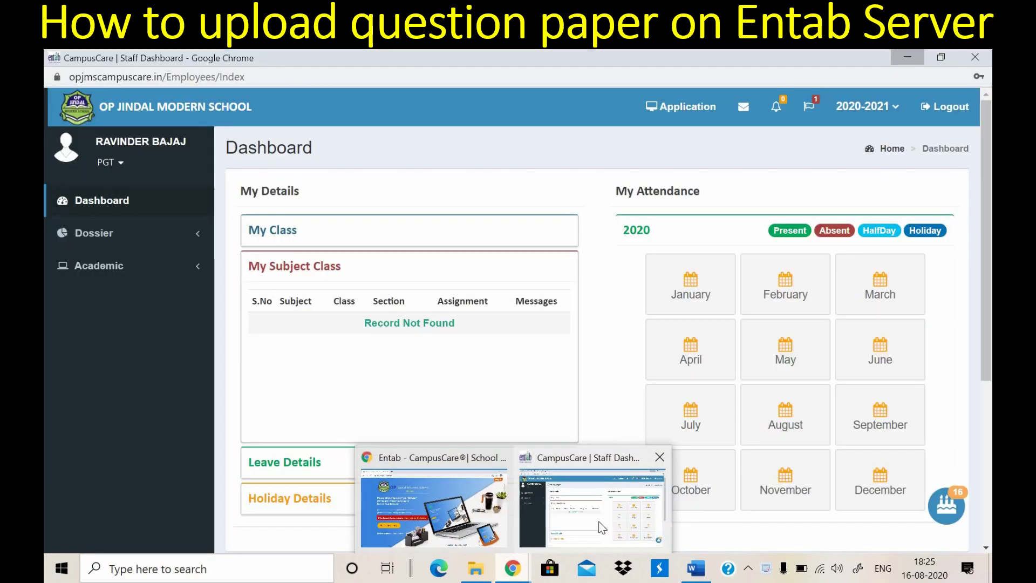
{"action": "left_click", "coordinate": [599, 526]}
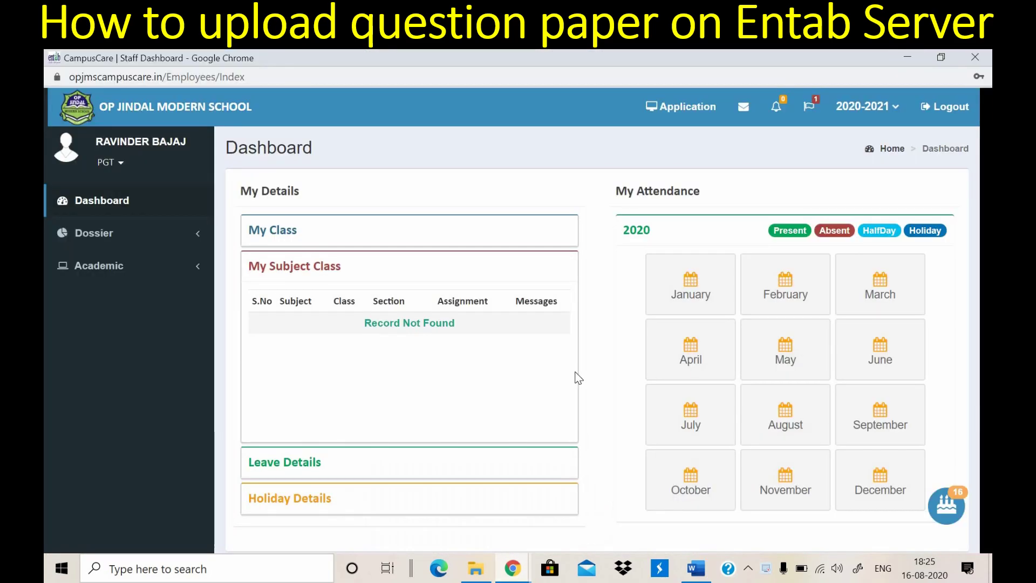
{"action": "left_click", "coordinate": [690, 109]}
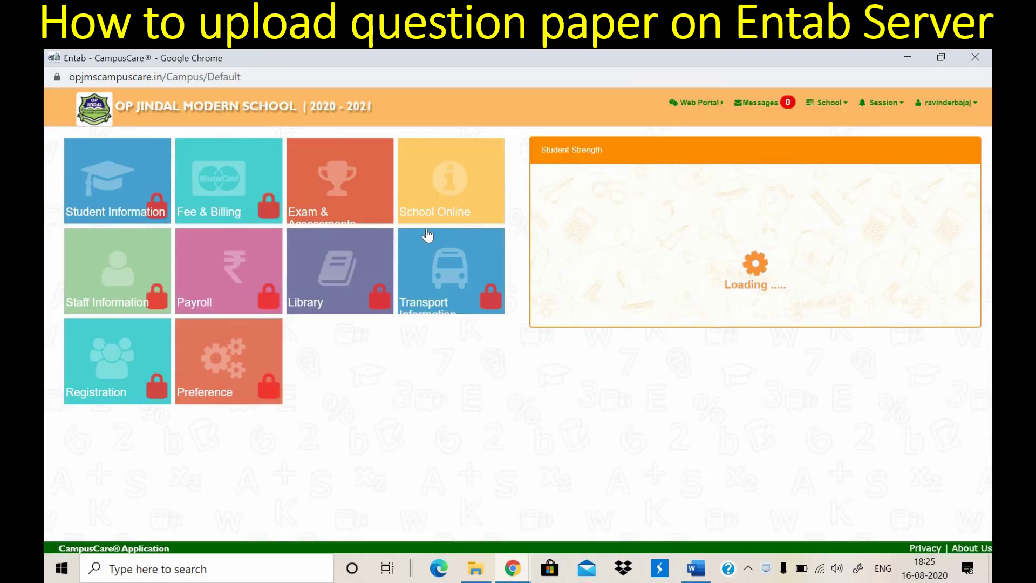
{"action": "left_click", "coordinate": [458, 192]}
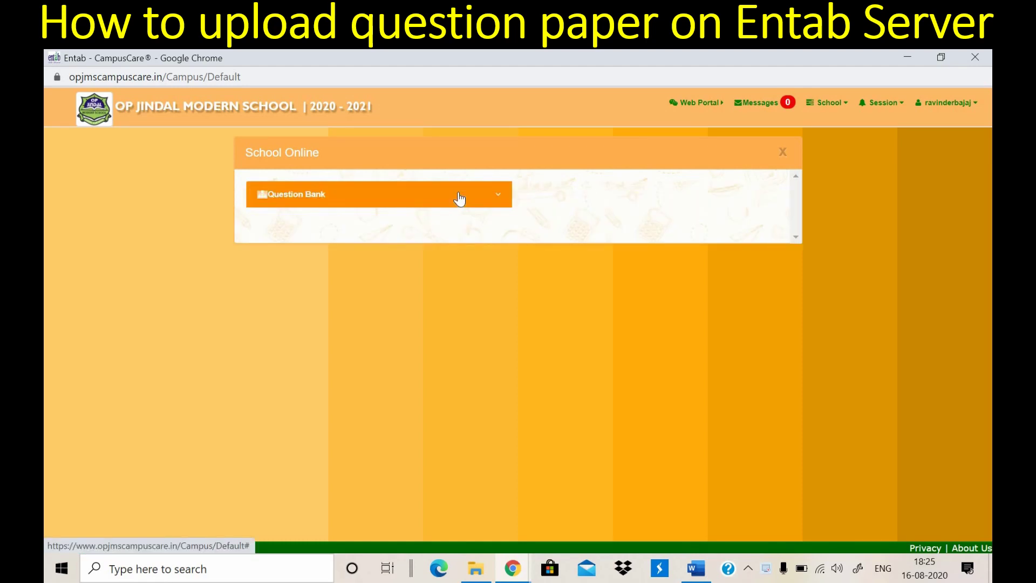
{"action": "left_click", "coordinate": [459, 197]}
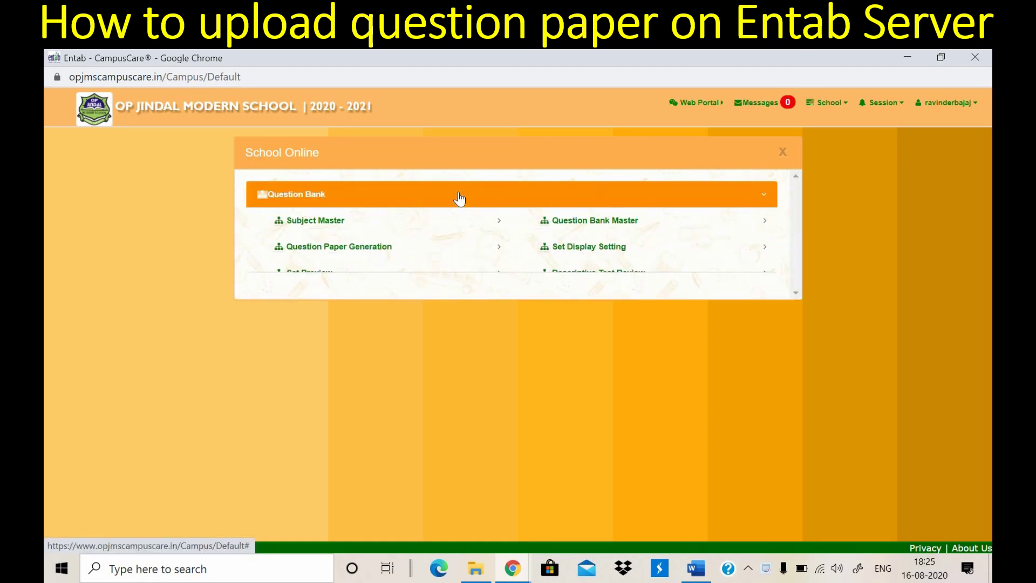
{"action": "left_click", "coordinate": [576, 221]}
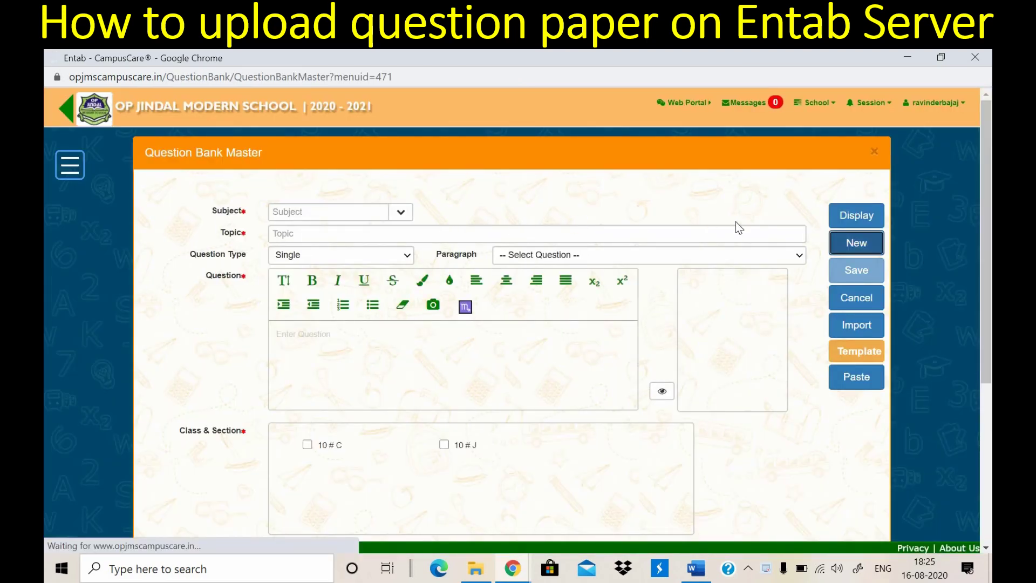
{"action": "left_click", "coordinate": [850, 253]}
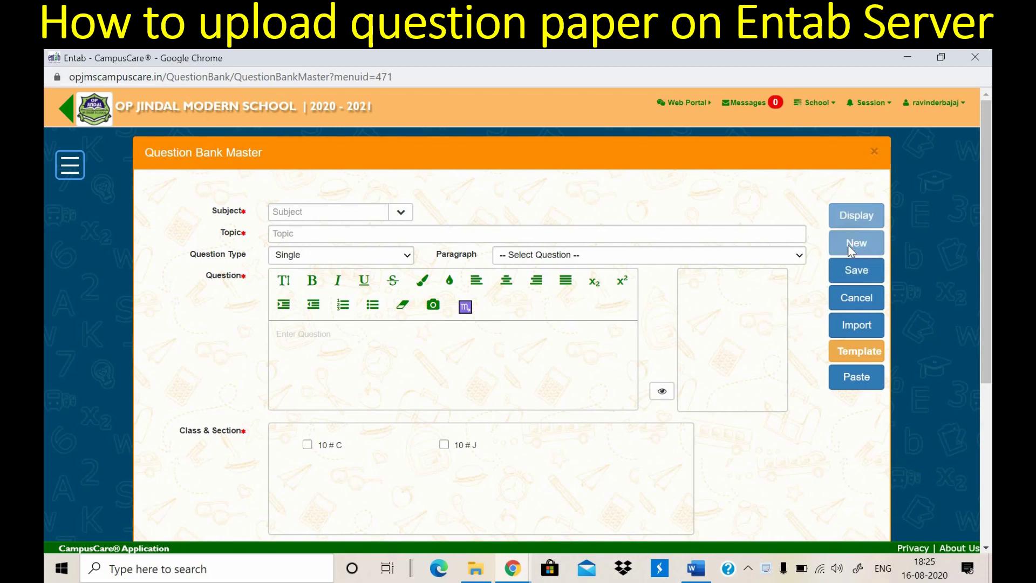
- Set the new question's subject to MATHS and topic to "short answer", and assign it to class section 10 # J
{"action": "left_click", "coordinate": [400, 213]}
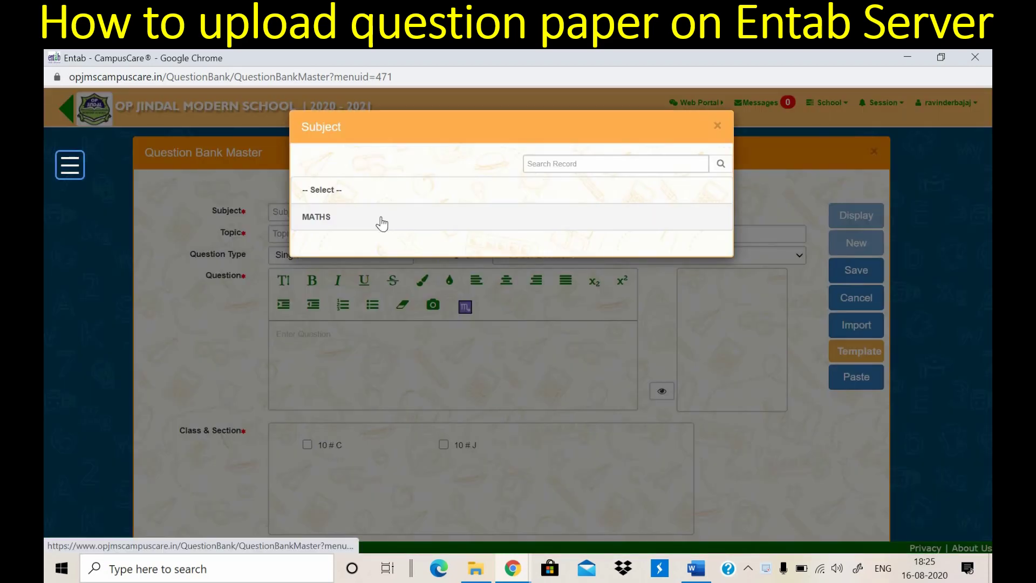
{"action": "left_click", "coordinate": [380, 220]}
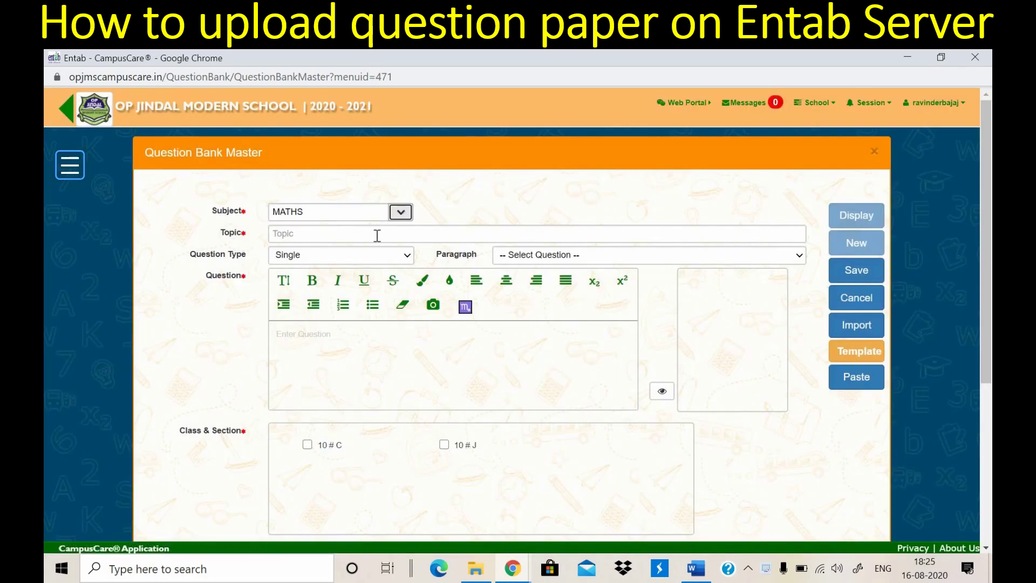
{"action": "left_click", "coordinate": [377, 234]}
{"action": "type", "text": "short"}
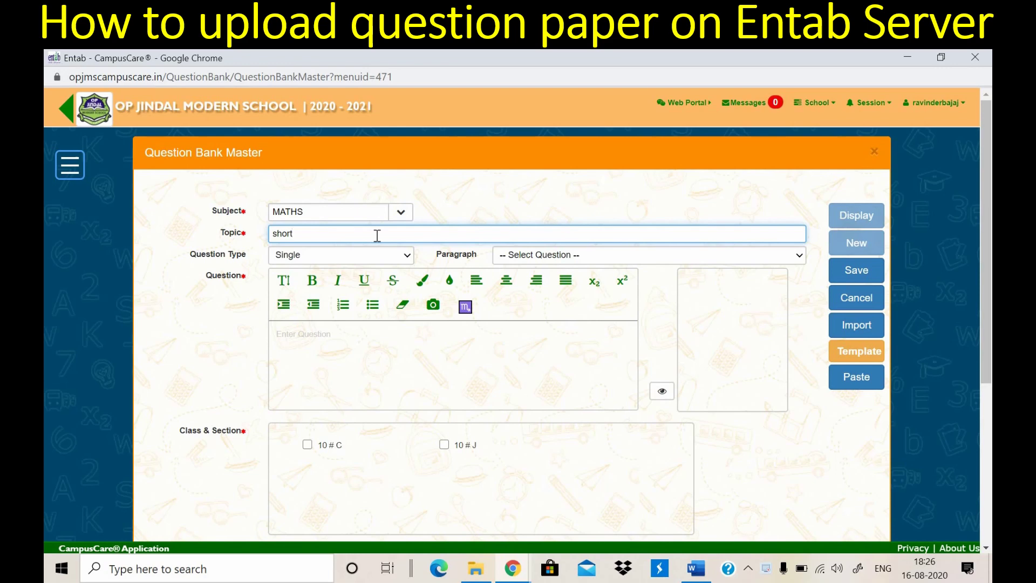
{"action": "type", "text": " answer"}
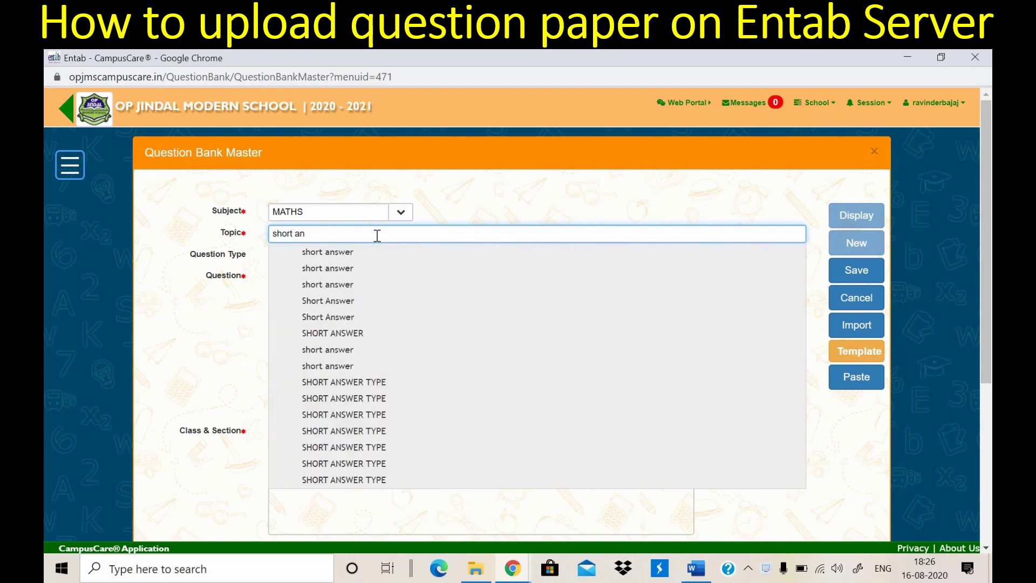
{"action": "left_click", "coordinate": [374, 256]}
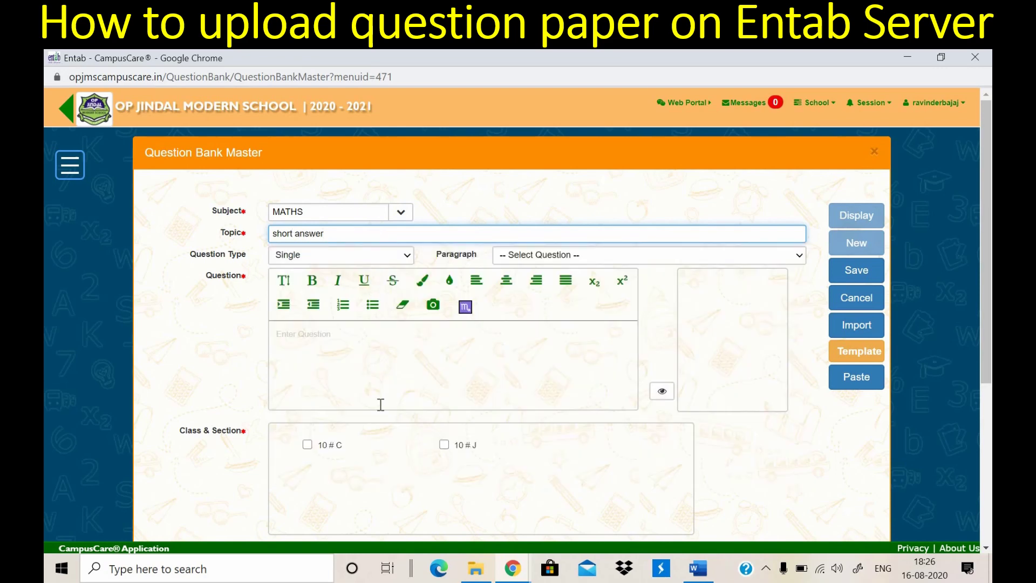
{"action": "left_click", "coordinate": [444, 444]}
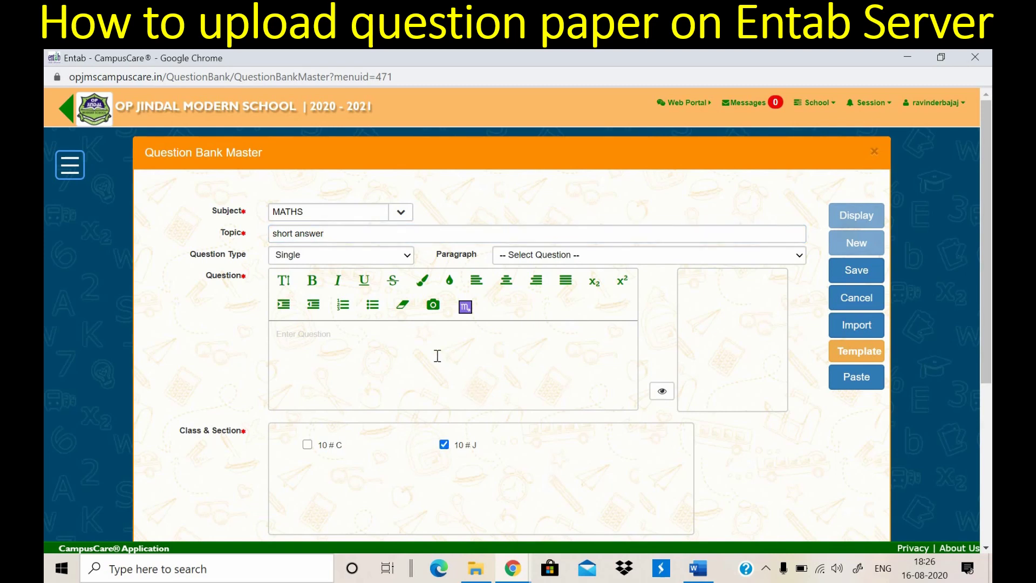
- Copy question 2, "What happened to the crop when the storm had passed?", from sample paper.docx in Word and paste it as the question text in CampusCare
{"action": "left_click", "coordinate": [698, 572]}
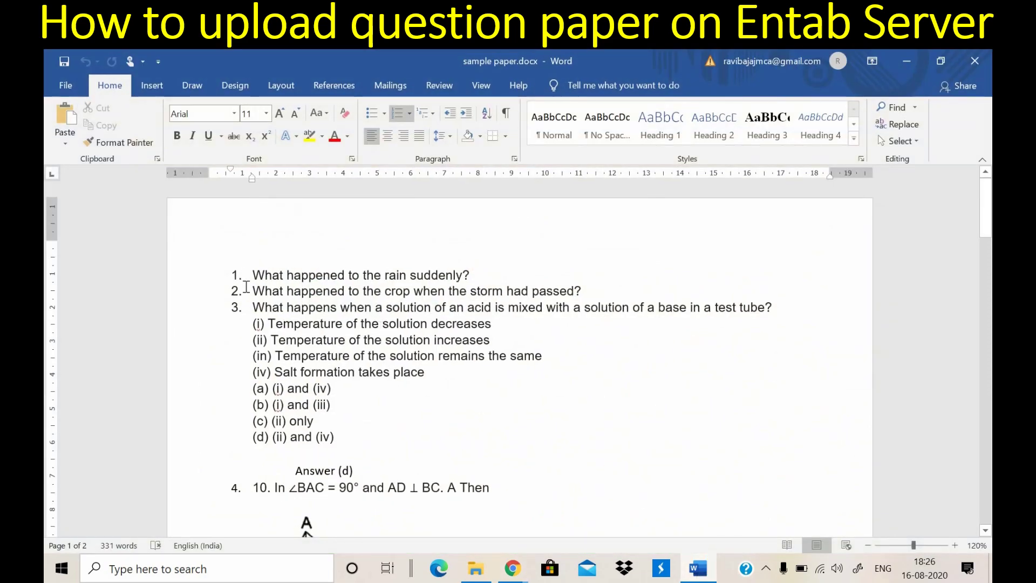
{"action": "left_click_drag", "start_coordinate": [252, 290], "coordinate": [598, 293]}
{"action": "key", "text": "ctrl+c"}
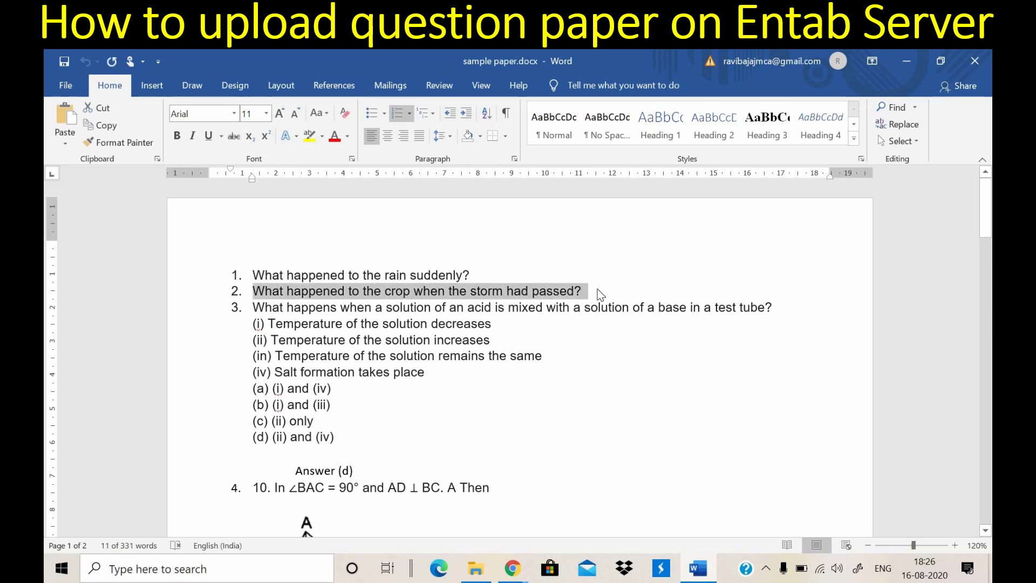
{"action": "left_click", "coordinate": [908, 62]}
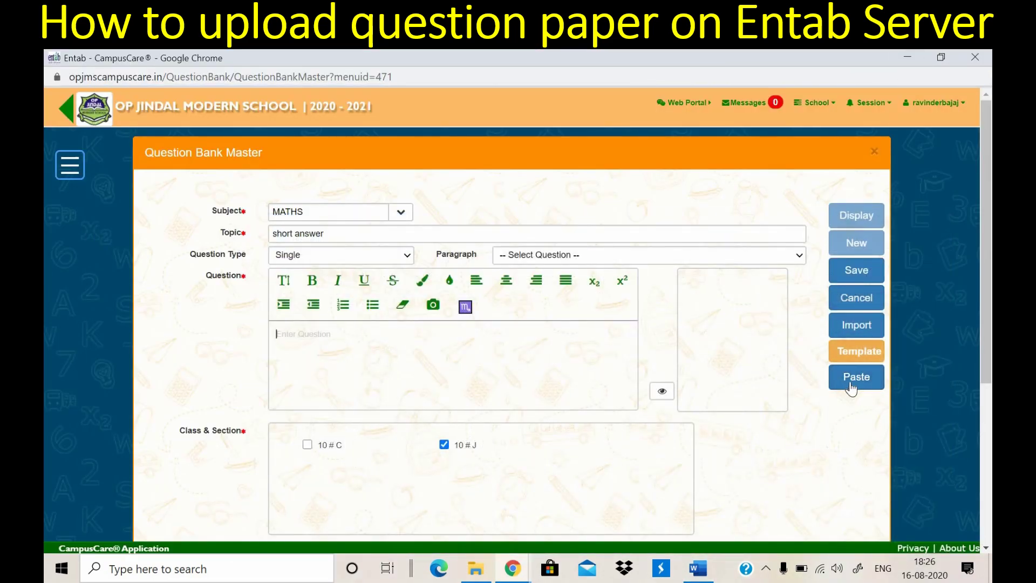
{"action": "left_click", "coordinate": [851, 382]}
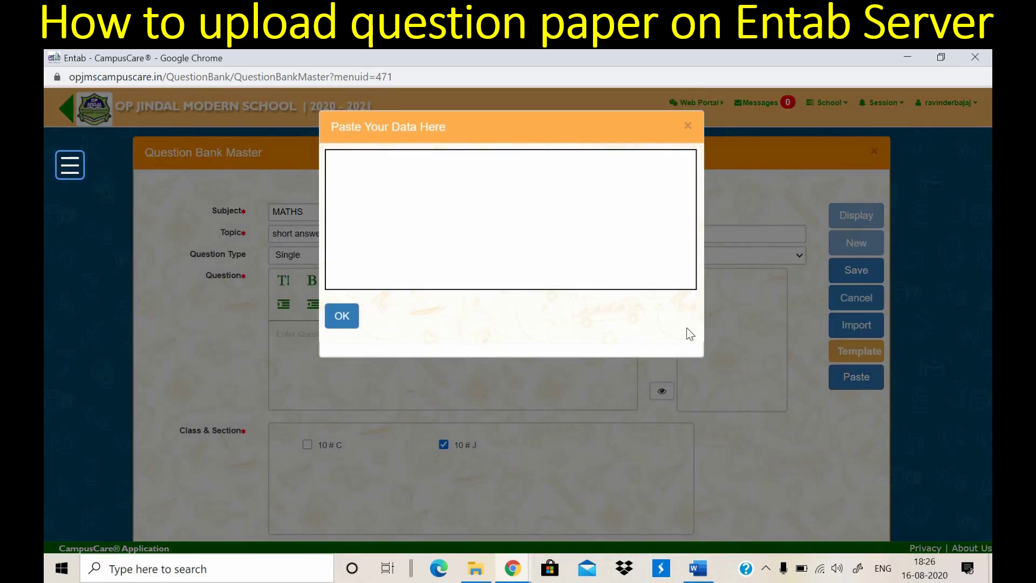
{"action": "left_click", "coordinate": [449, 226]}
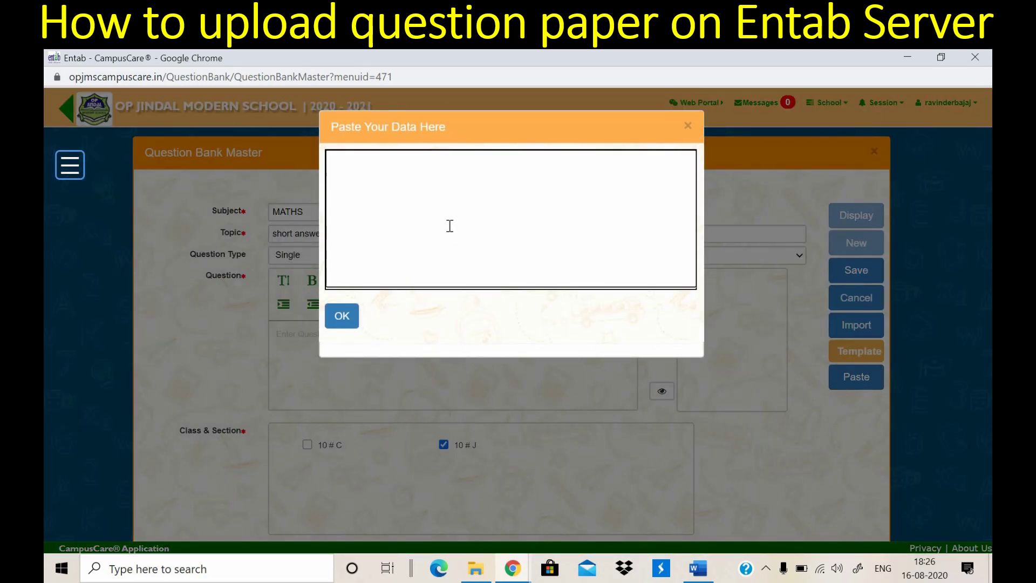
{"action": "key", "text": "ctrl+v"}
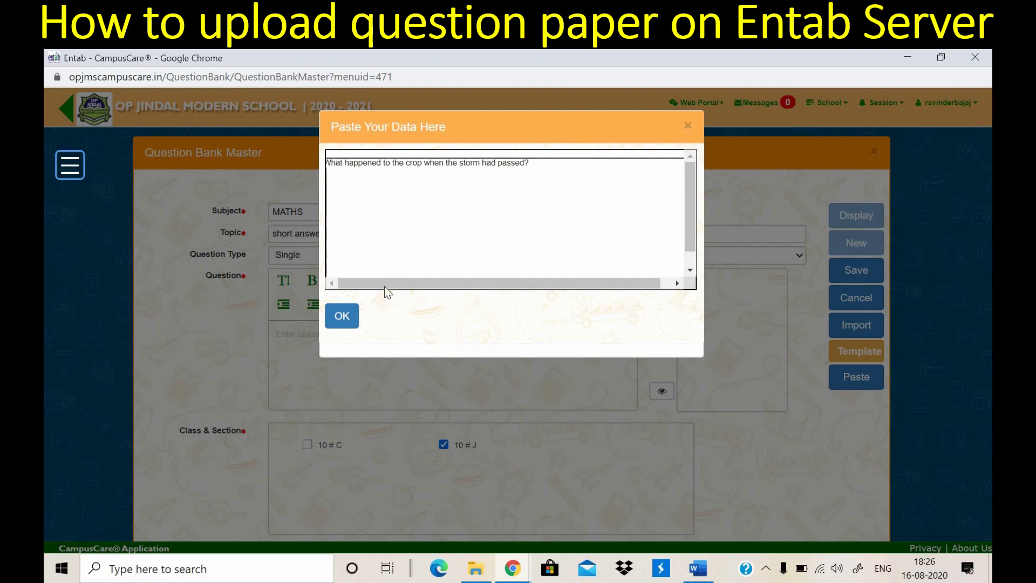
{"action": "left_click", "coordinate": [347, 316]}
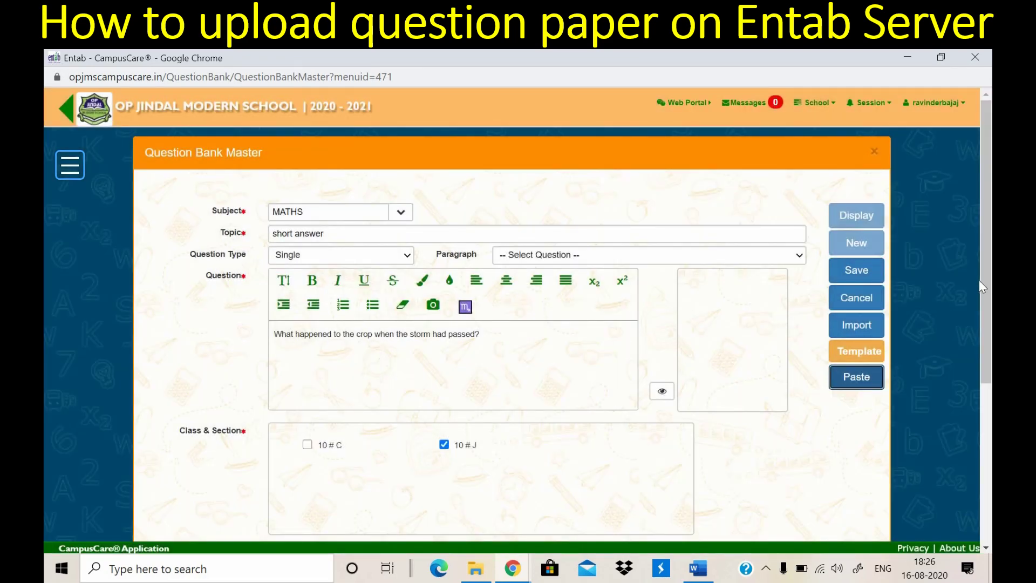
- Set the question's level to Descriptive and its mark to 2, and save the entry
{"action": "scroll", "coordinate": [989, 365], "scroll_direction": "down", "scroll_amount": 2}
{"action": "scroll", "coordinate": [989, 365], "scroll_direction": "down", "scroll_amount": 2}
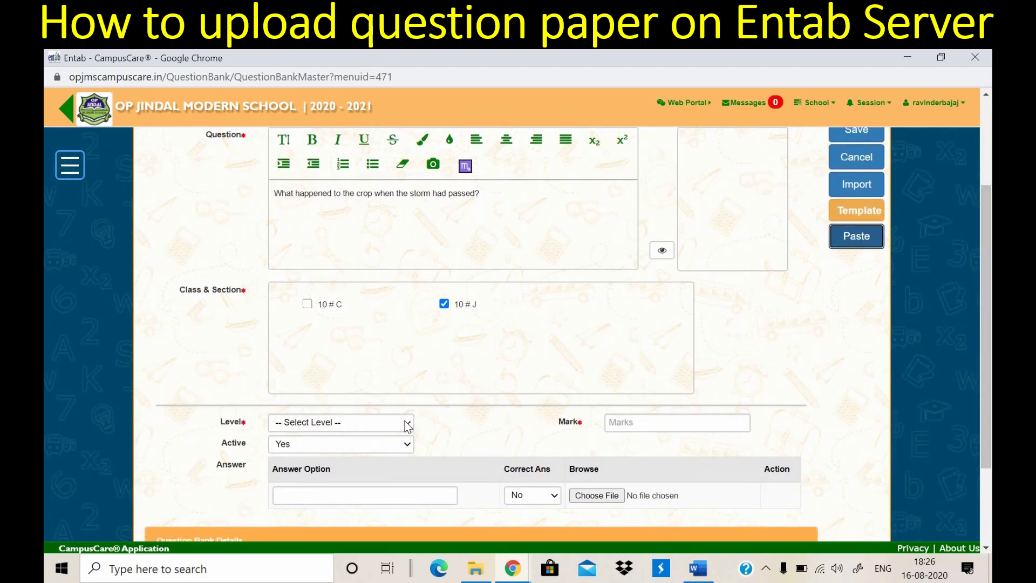
{"action": "left_click", "coordinate": [408, 426]}
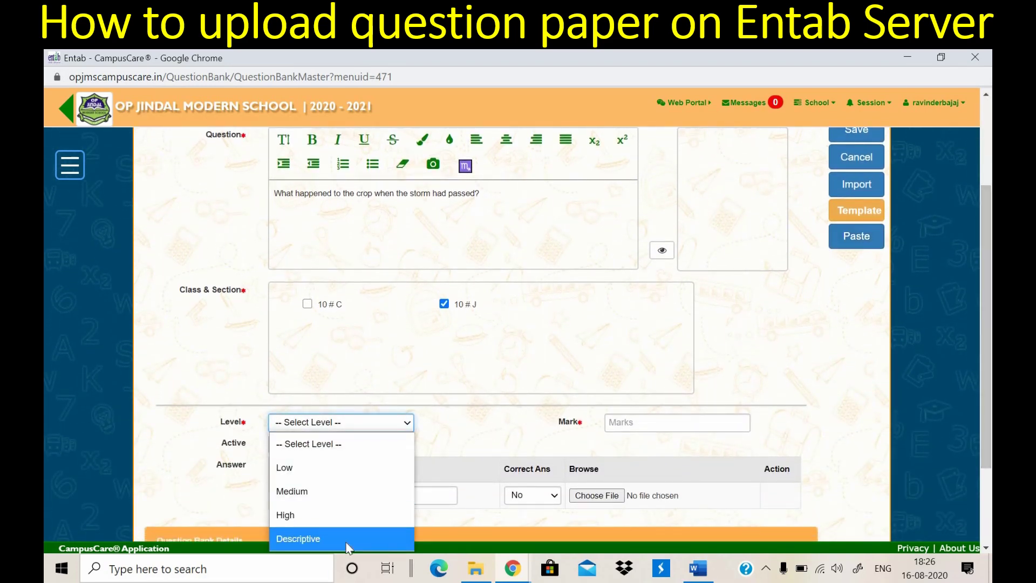
{"action": "left_click", "coordinate": [348, 539]}
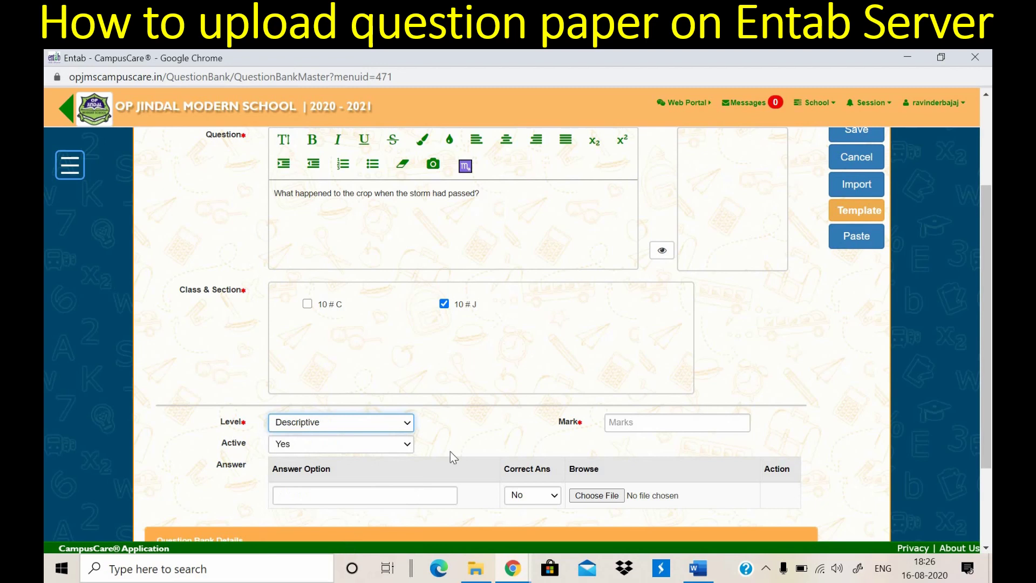
{"action": "left_click", "coordinate": [624, 422]}
{"action": "type", "text": "2"}
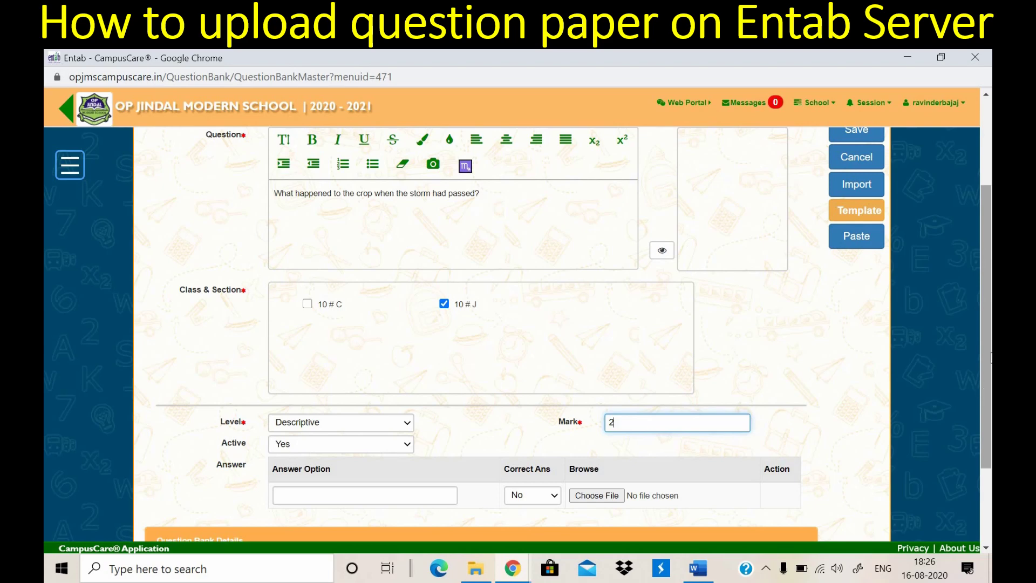
{"action": "left_click_drag", "start_coordinate": [991, 356], "coordinate": [989, 383]}
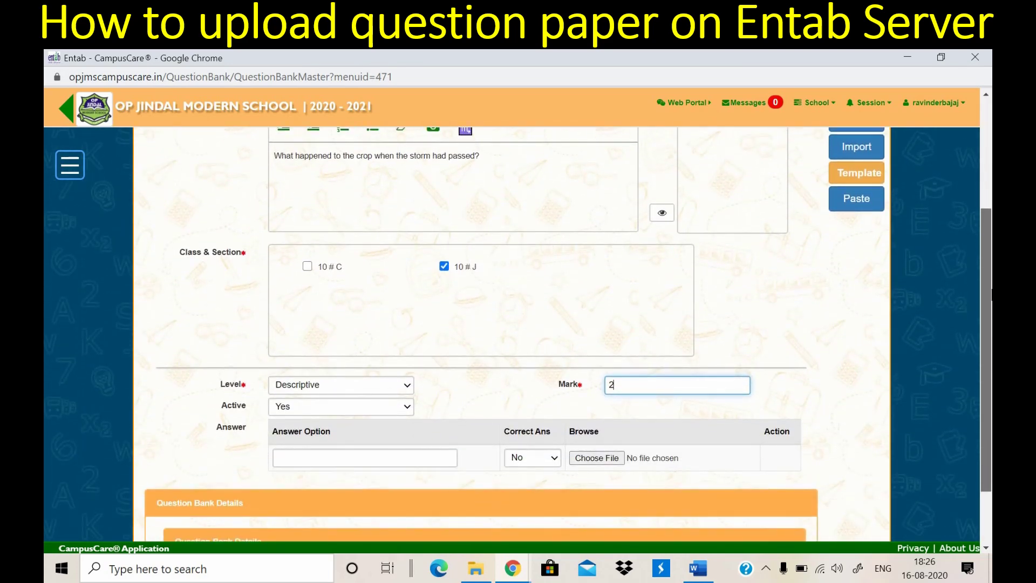
{"action": "scroll", "coordinate": [947, 251], "scroll_direction": "up", "scroll_amount": 3}
{"action": "left_click", "coordinate": [854, 245]}
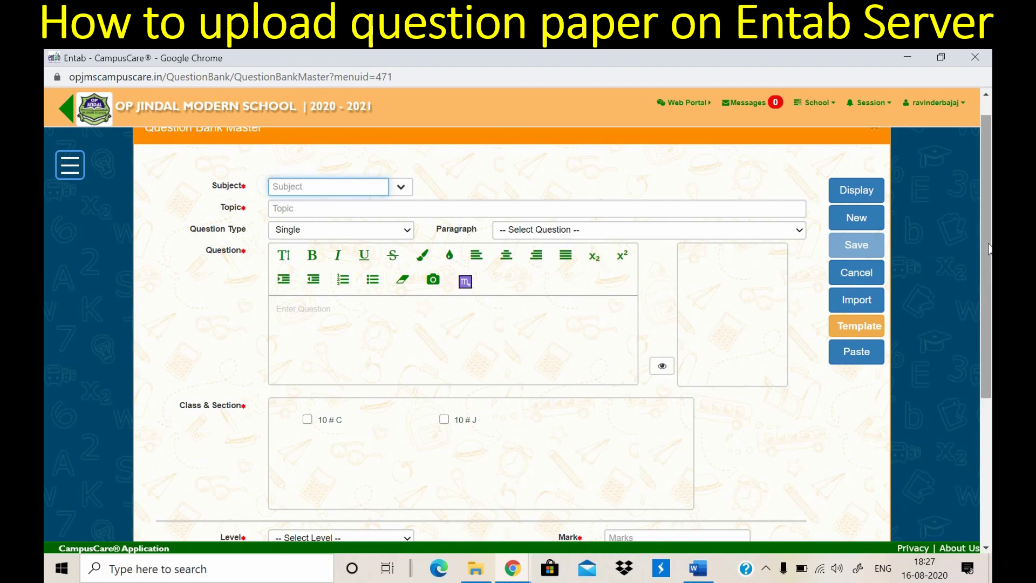
{"action": "left_click_drag", "start_coordinate": [989, 248], "coordinate": [991, 169]}
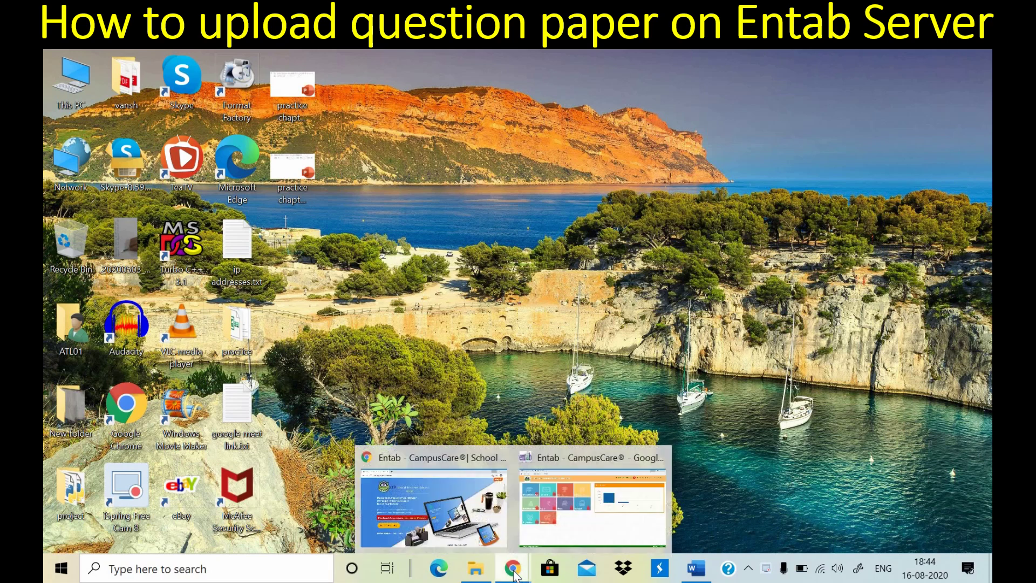
- Switch to the CampusCare dashboard in Chrome, open Question Bank Master under School Online's Question Bank, and start a new entry
{"action": "mouse_move", "coordinate": [514, 567]}
{"action": "left_click", "coordinate": [572, 514]}
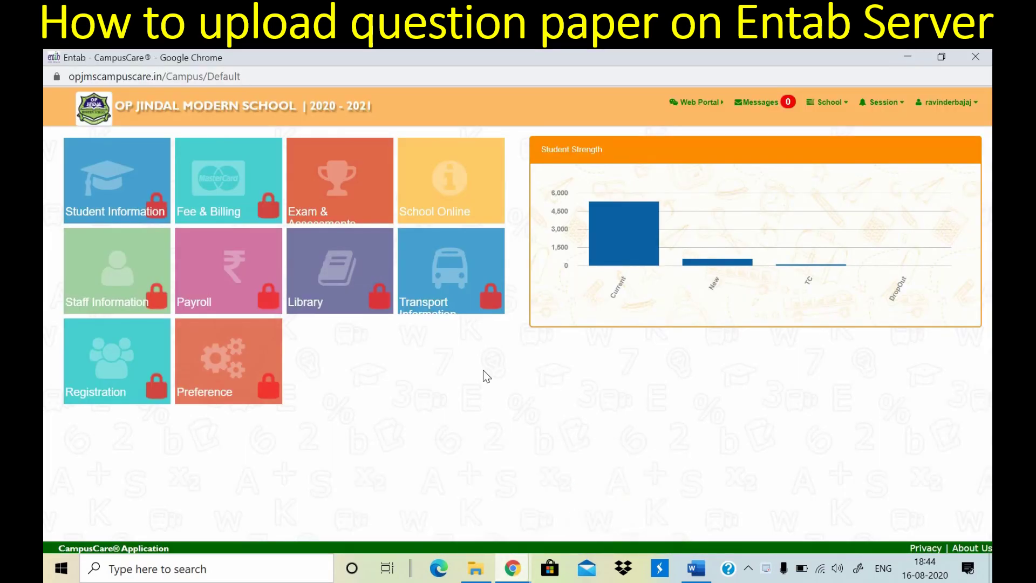
{"action": "left_click", "coordinate": [465, 202]}
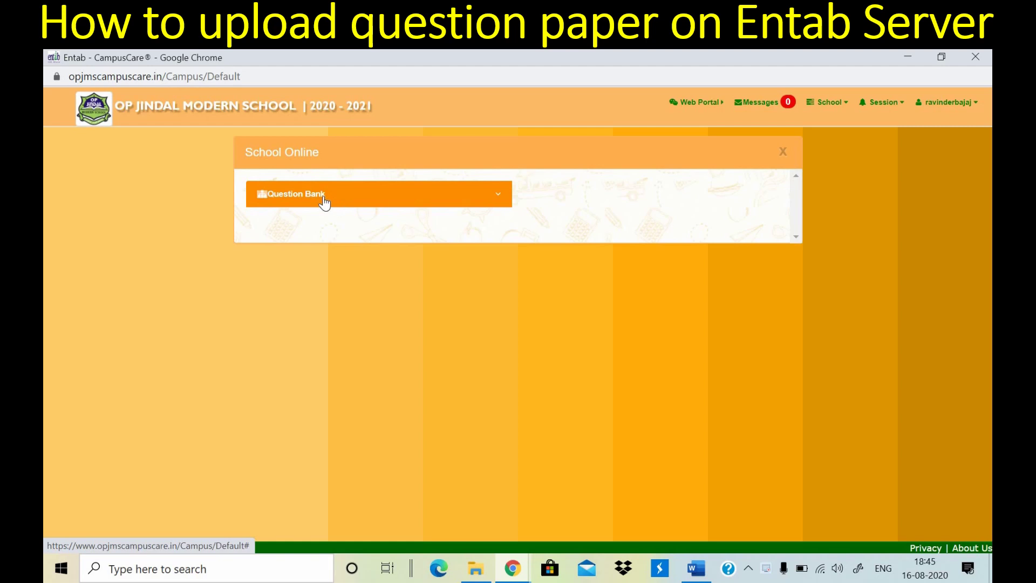
{"action": "left_click", "coordinate": [324, 198]}
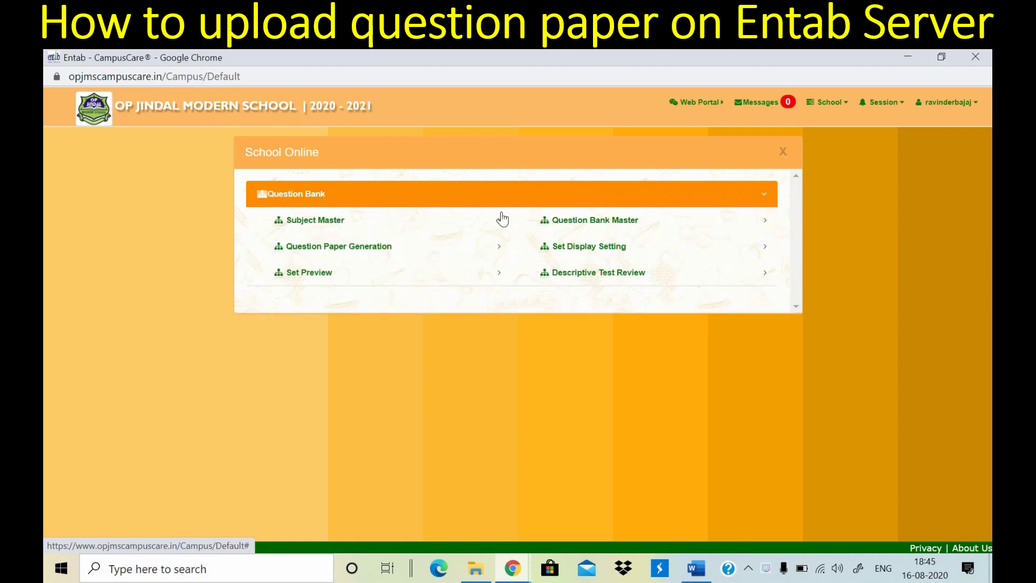
{"action": "left_click", "coordinate": [571, 219]}
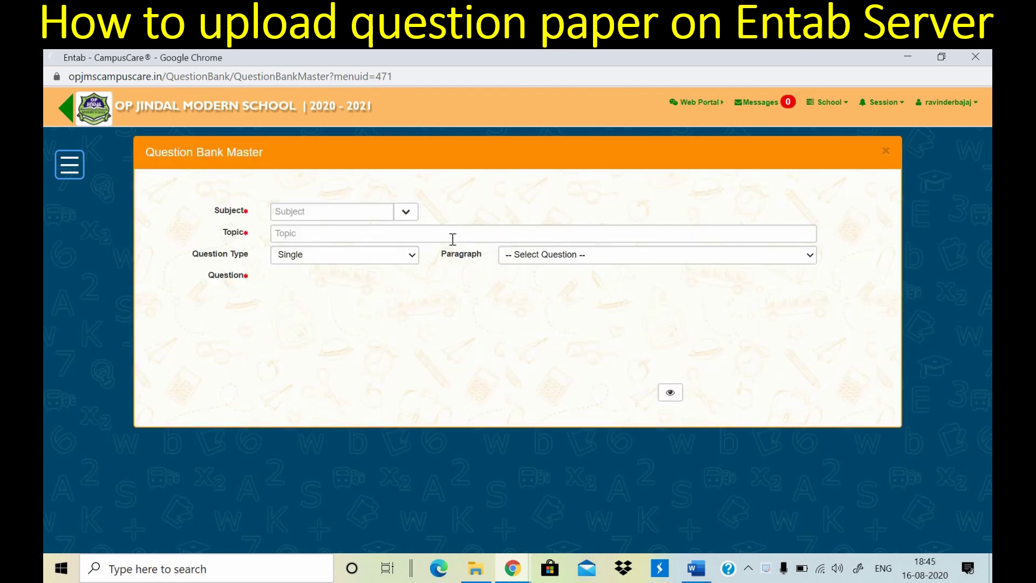
{"action": "left_click", "coordinate": [863, 242]}
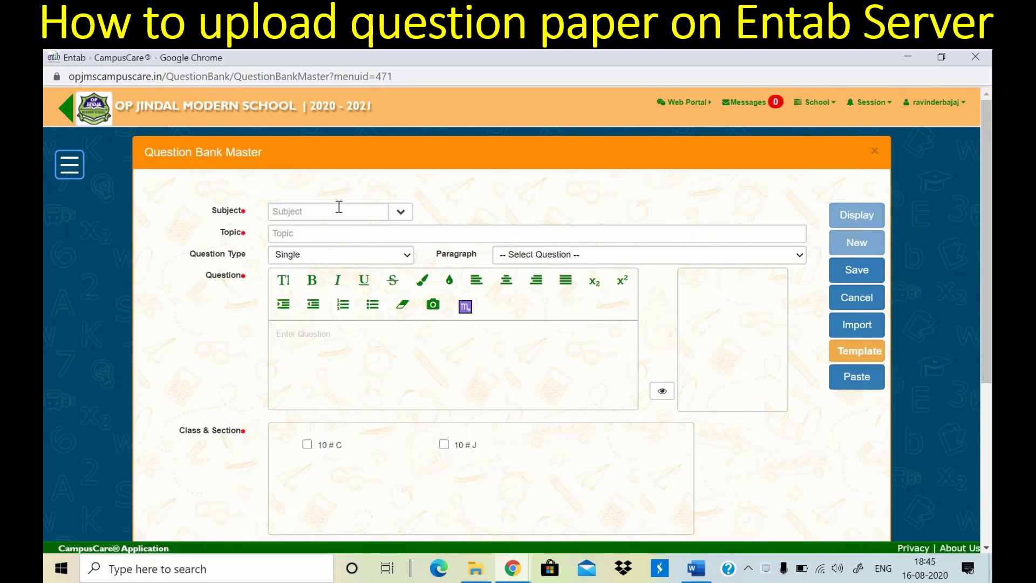
- Set the new entry's subject to MATHS and topic to MCQ, and assign it to class section 10 # J
{"action": "left_click", "coordinate": [400, 214]}
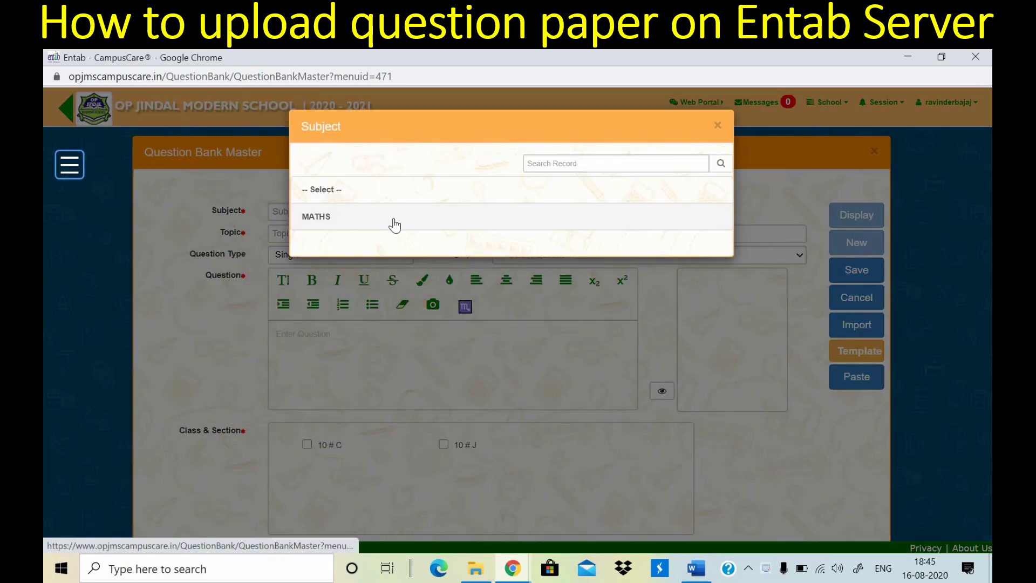
{"action": "left_click", "coordinate": [394, 221]}
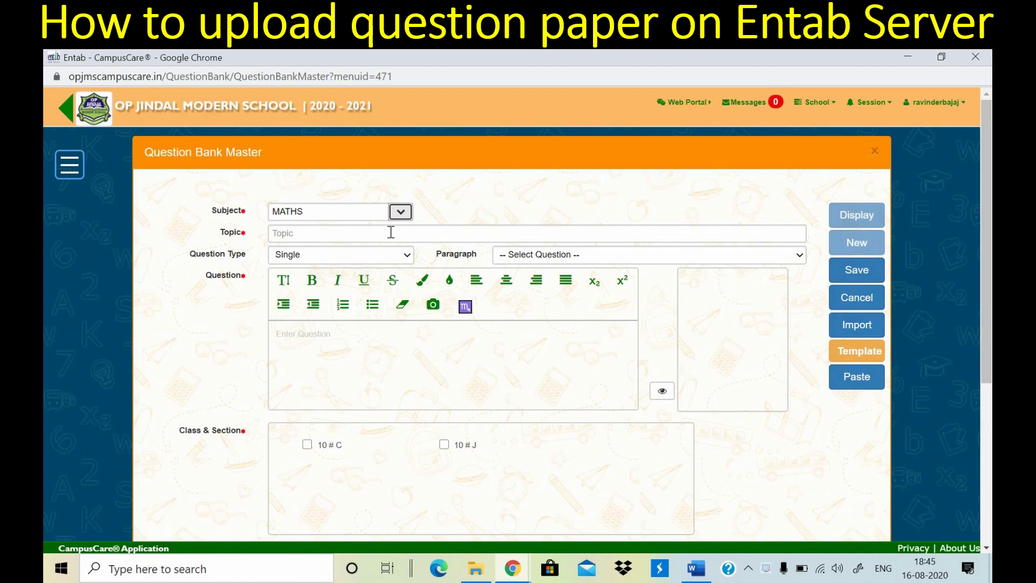
{"action": "left_click", "coordinate": [391, 232]}
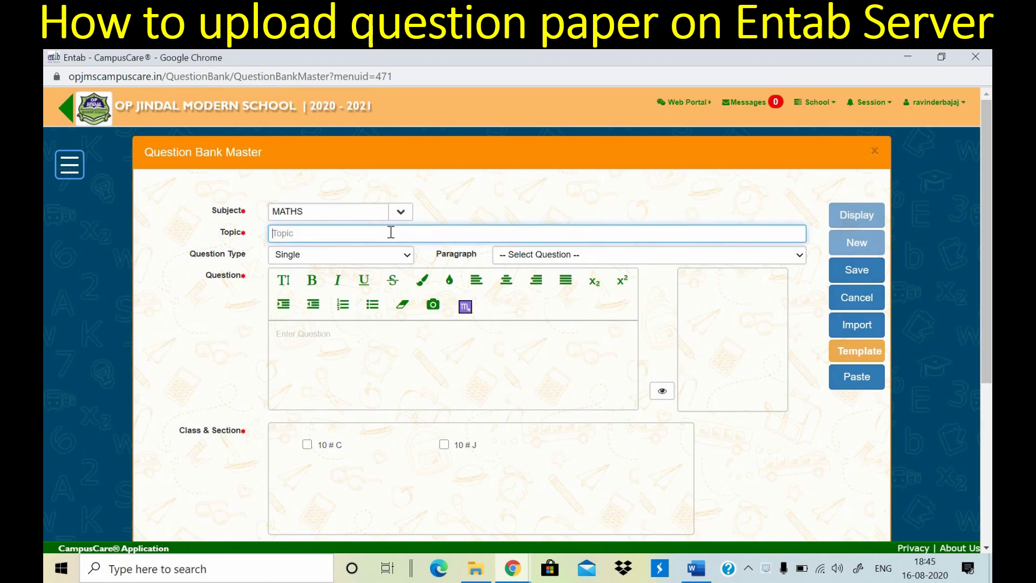
{"action": "type", "text": "MCQ"}
{"action": "left_click", "coordinate": [443, 445]}
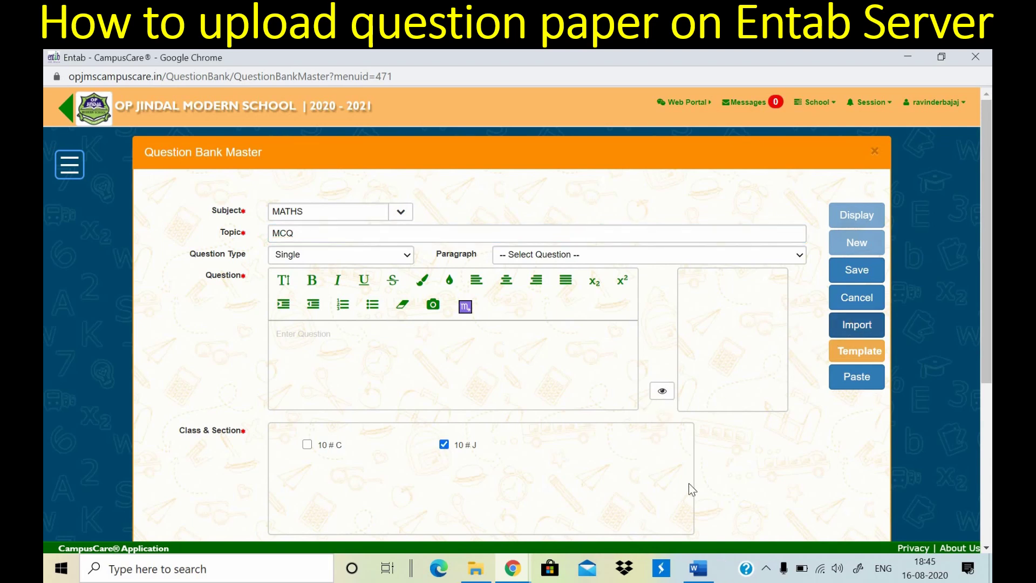
- Locate QuestionBank.xls in the practice folder, import it into the question bank, and save the imported MCQ questions
{"action": "left_click", "coordinate": [476, 569]}
{"action": "left_click", "coordinate": [637, 251]}
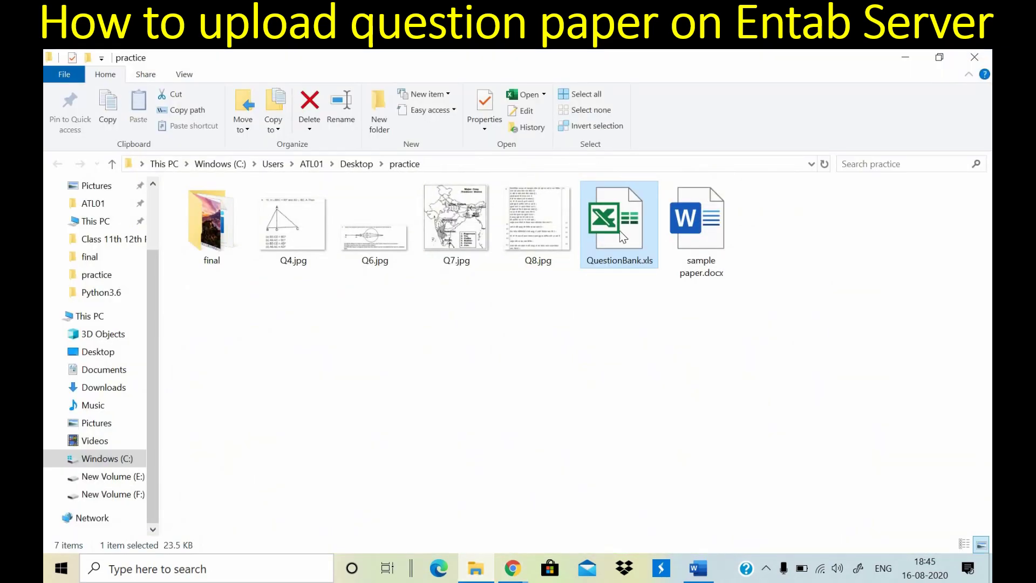
{"action": "left_click", "coordinate": [910, 58]}
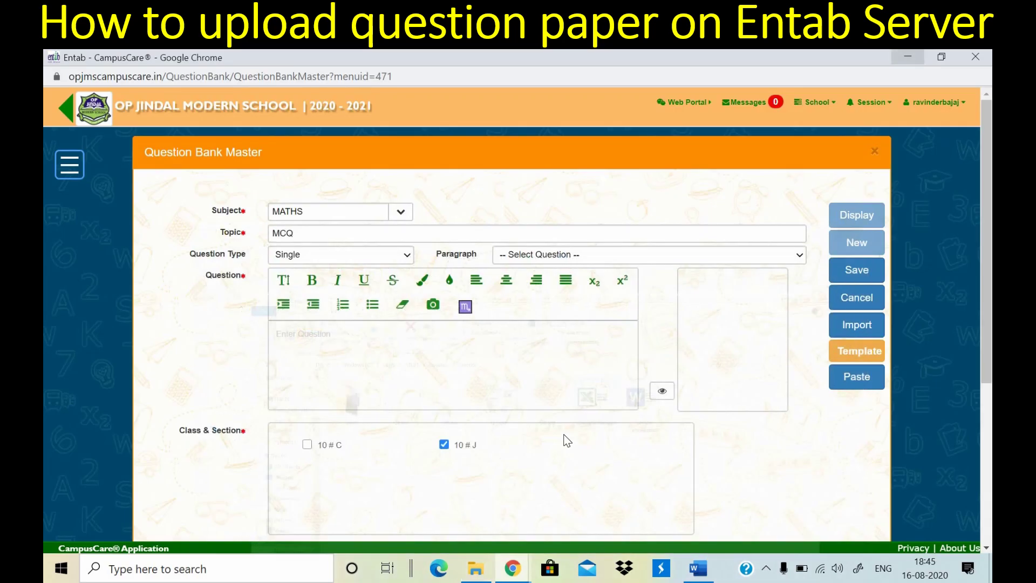
{"action": "left_click", "coordinate": [870, 324]}
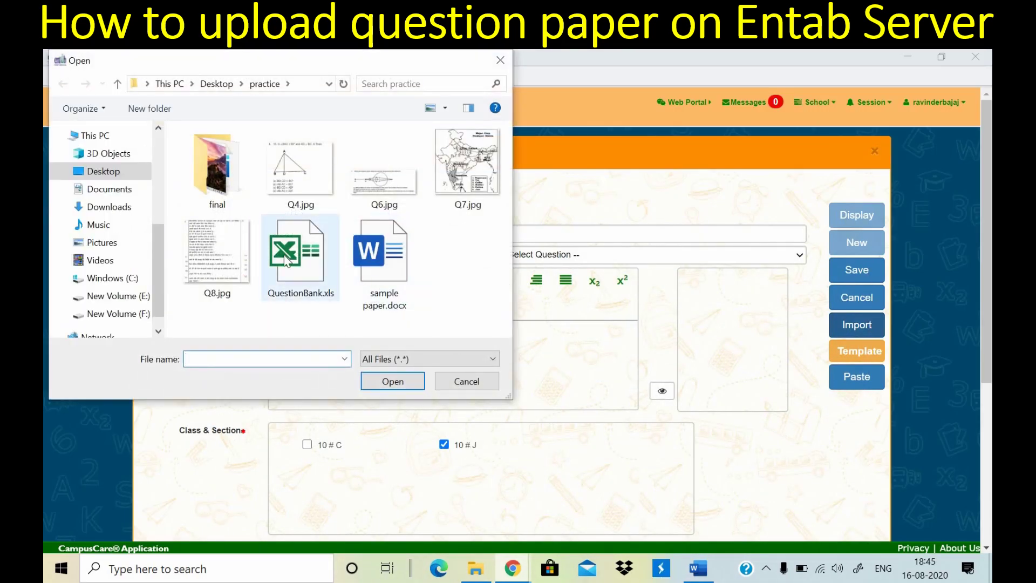
{"action": "left_click", "coordinate": [286, 261]}
{"action": "left_click", "coordinate": [390, 382]}
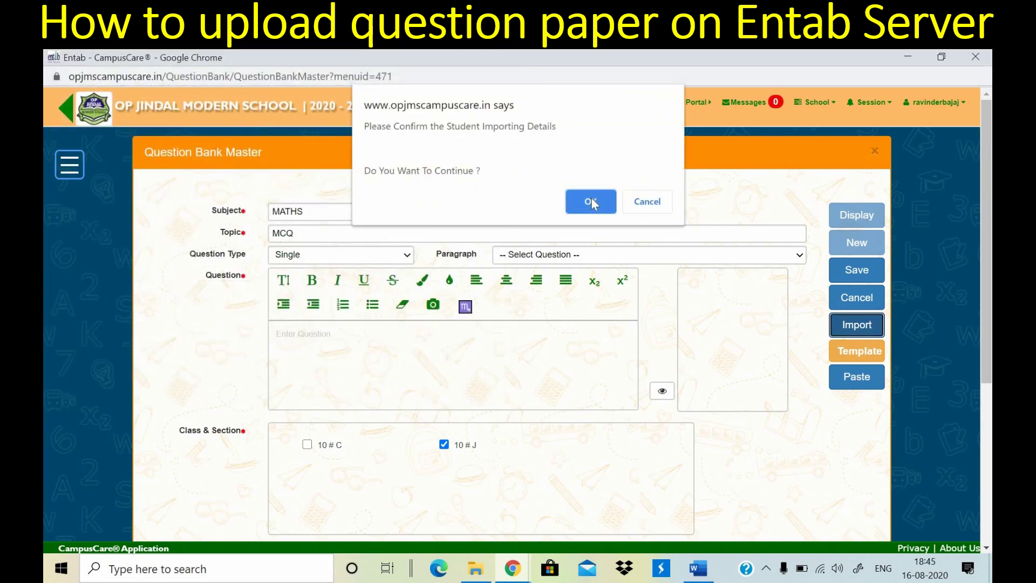
{"action": "left_click", "coordinate": [591, 201]}
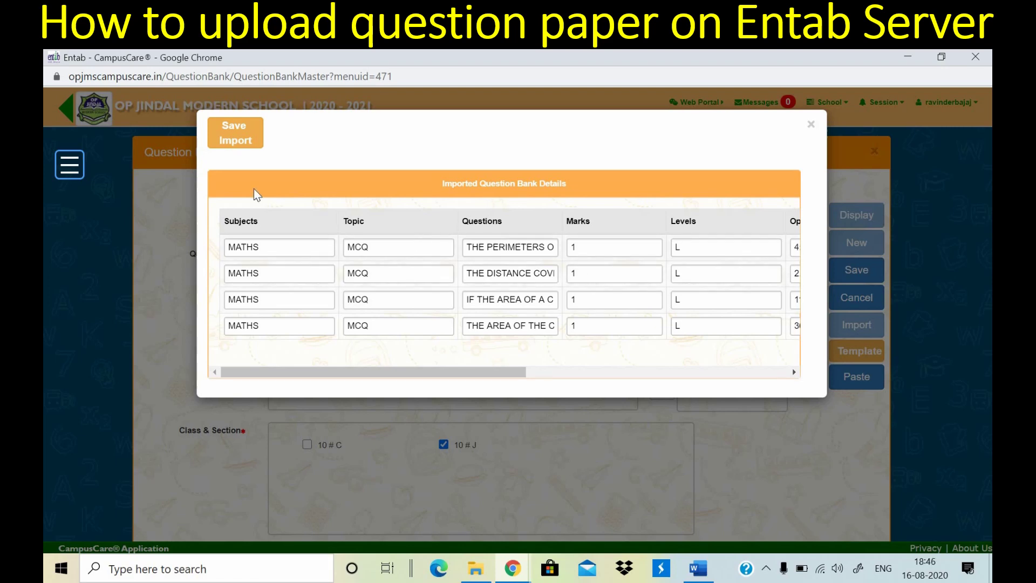
{"action": "left_click", "coordinate": [231, 141]}
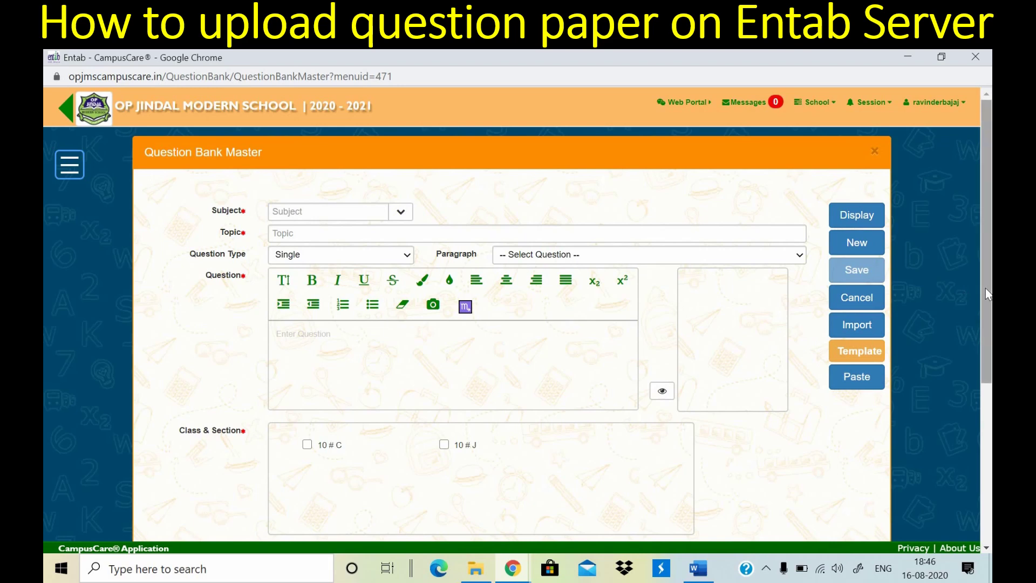
- Display the saved question bank entries for MATHS and class section 10 # J, and review the Question Bank Details list
{"action": "scroll", "coordinate": [982, 376], "scroll_direction": "down", "scroll_amount": 2}
{"action": "scroll", "coordinate": [982, 376], "scroll_direction": "down", "scroll_amount": 1}
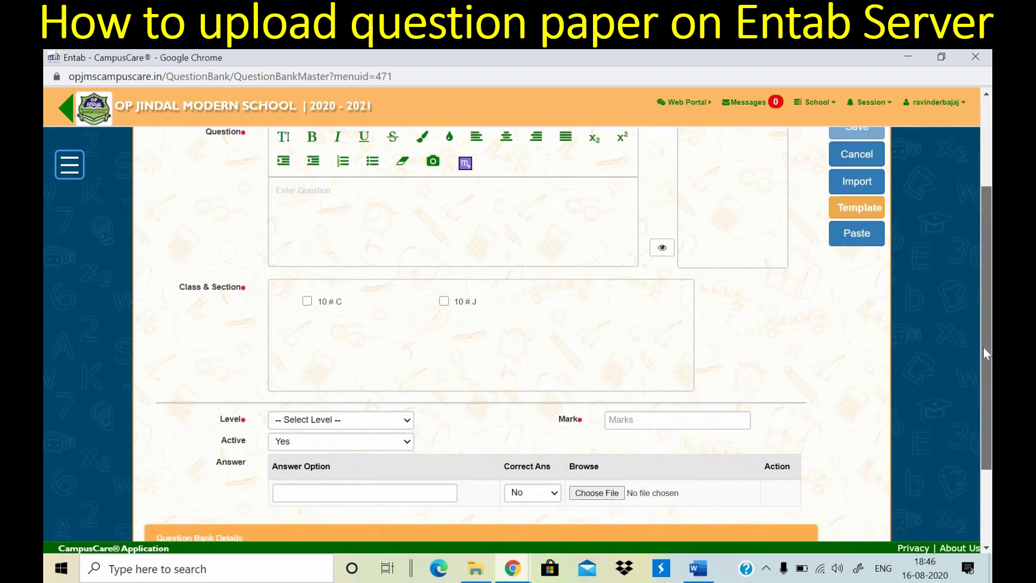
{"action": "scroll", "coordinate": [984, 347], "scroll_direction": "up", "scroll_amount": 3}
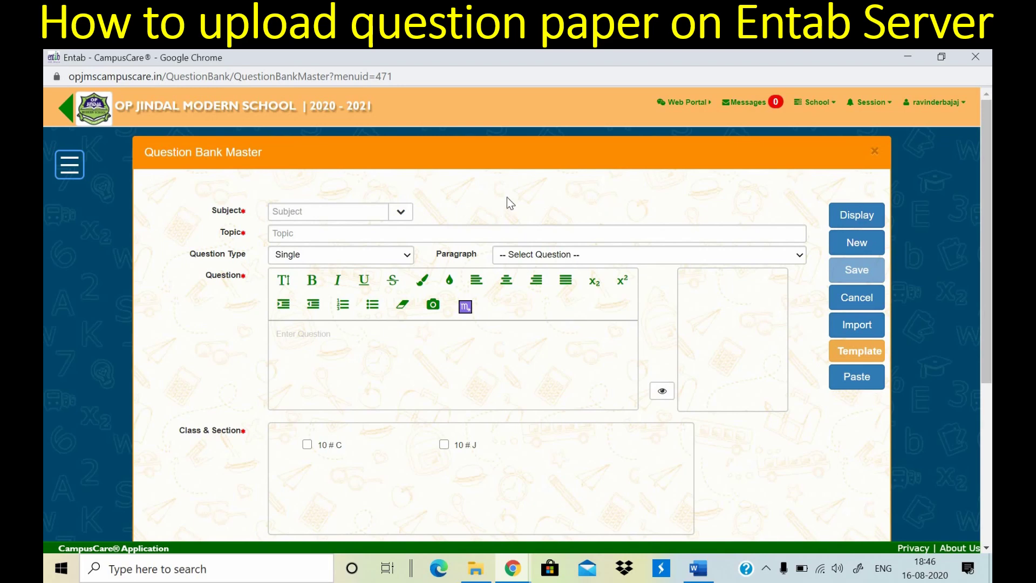
{"action": "left_click", "coordinate": [403, 213]}
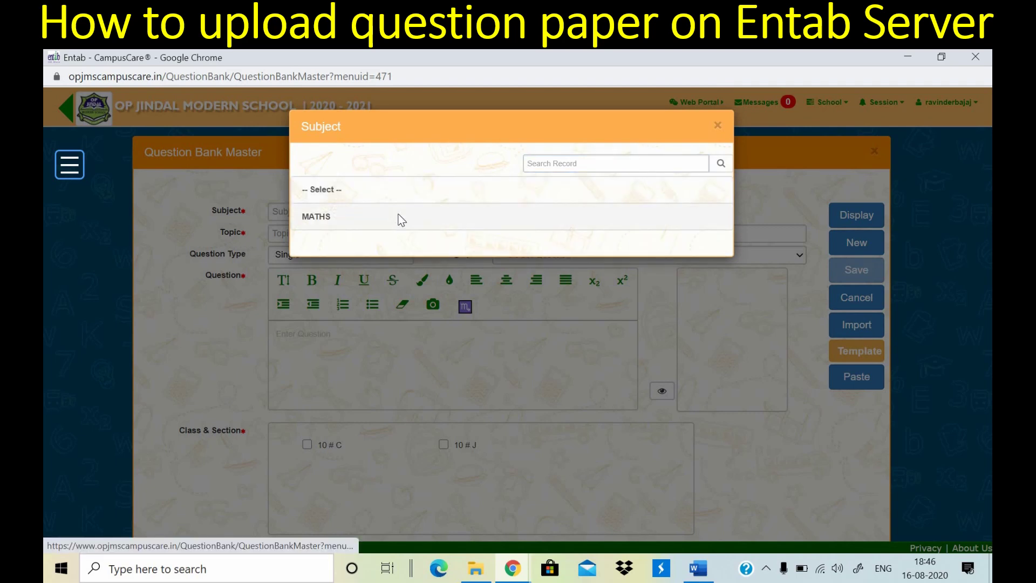
{"action": "left_click", "coordinate": [402, 218]}
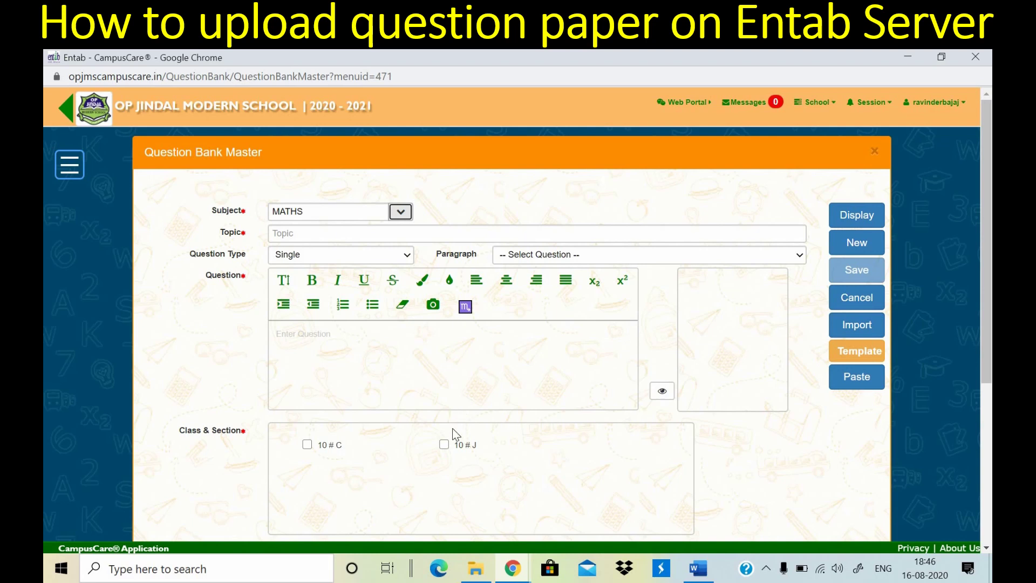
{"action": "left_click", "coordinate": [444, 446]}
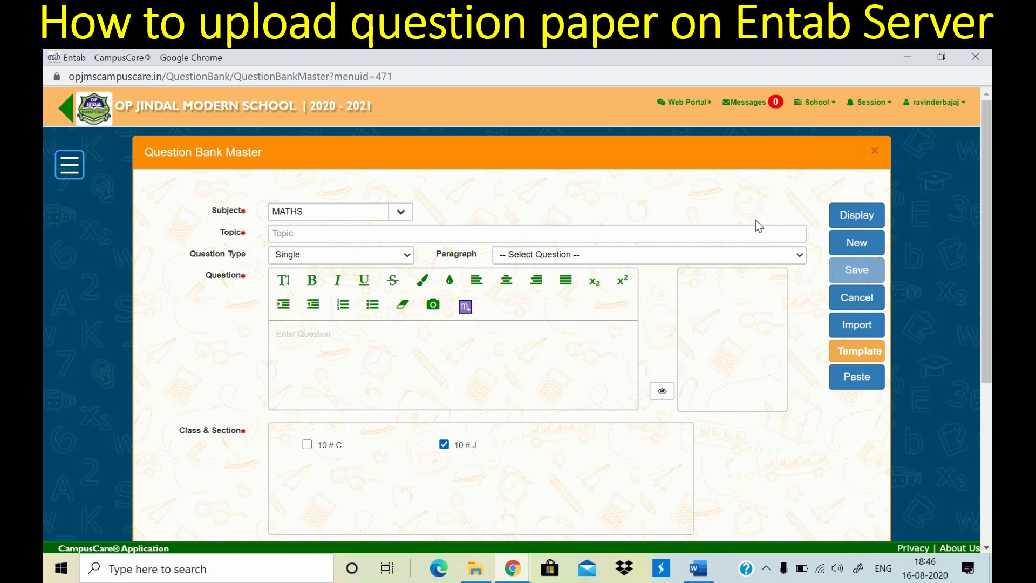
{"action": "left_click", "coordinate": [850, 219]}
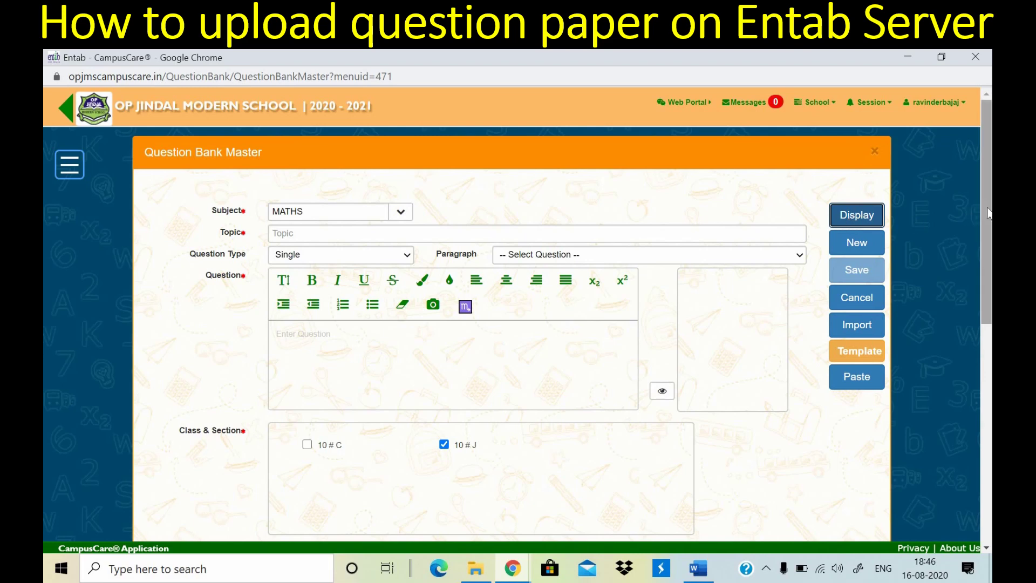
{"action": "left_click_drag", "start_coordinate": [991, 216], "coordinate": [983, 459]}
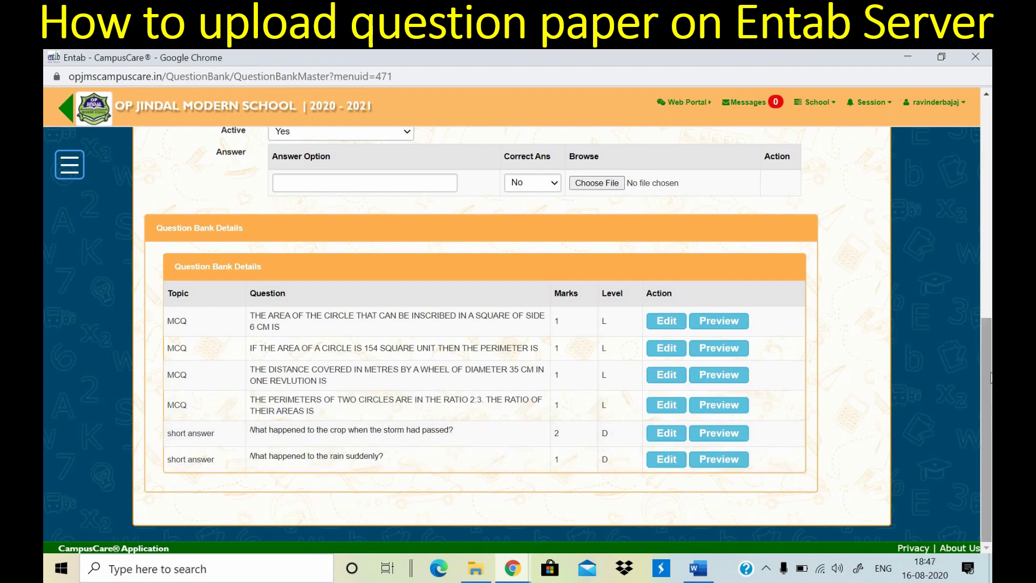
{"action": "left_click_drag", "start_coordinate": [991, 377], "coordinate": [990, 157]}
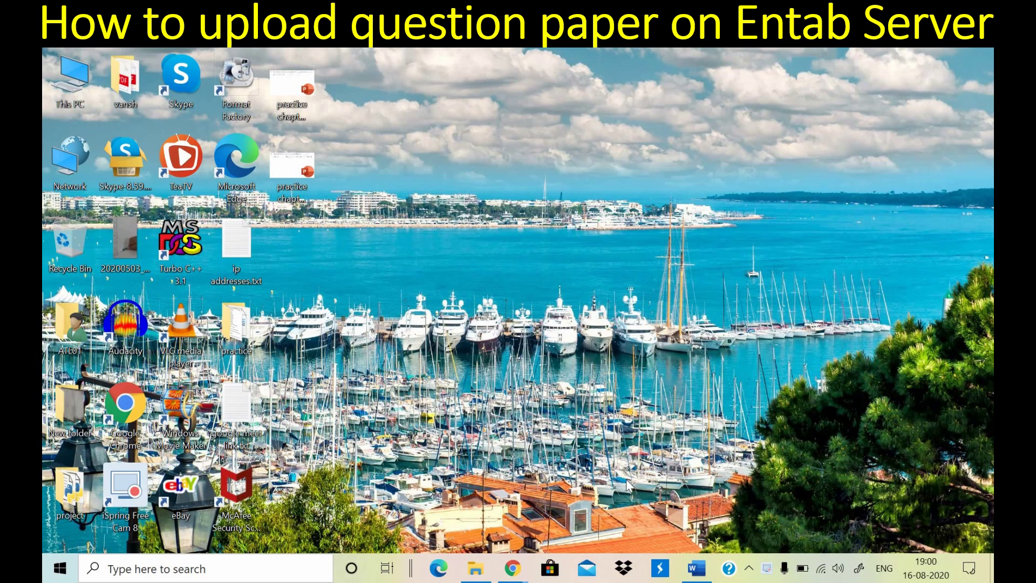
- Switch to sample paper.docx in Word and examine question 7's statements, its answer options (a) to (d) and the given answer
{"action": "left_click", "coordinate": [696, 569]}
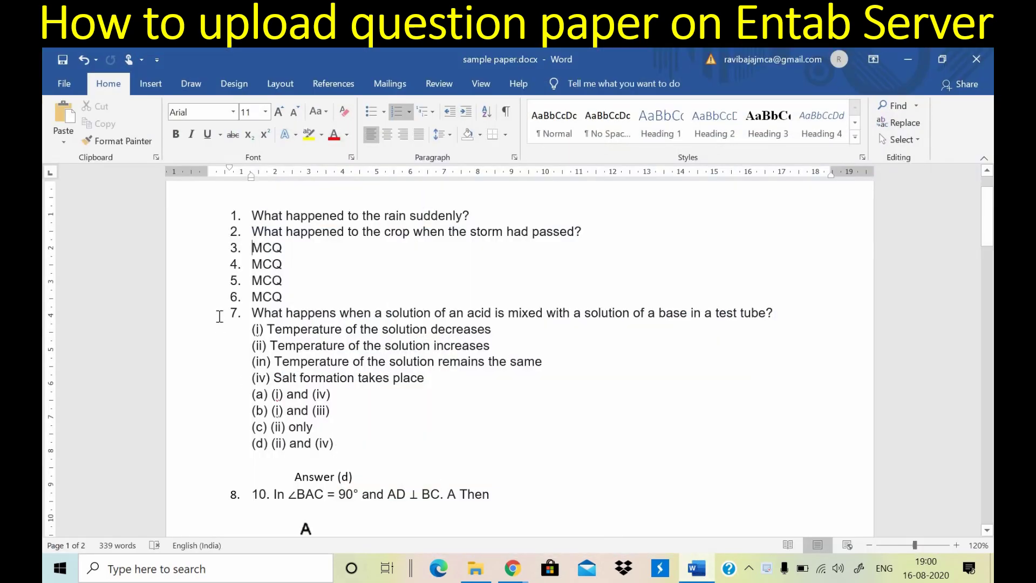
{"action": "left_click_drag", "start_coordinate": [220, 315], "coordinate": [438, 378]}
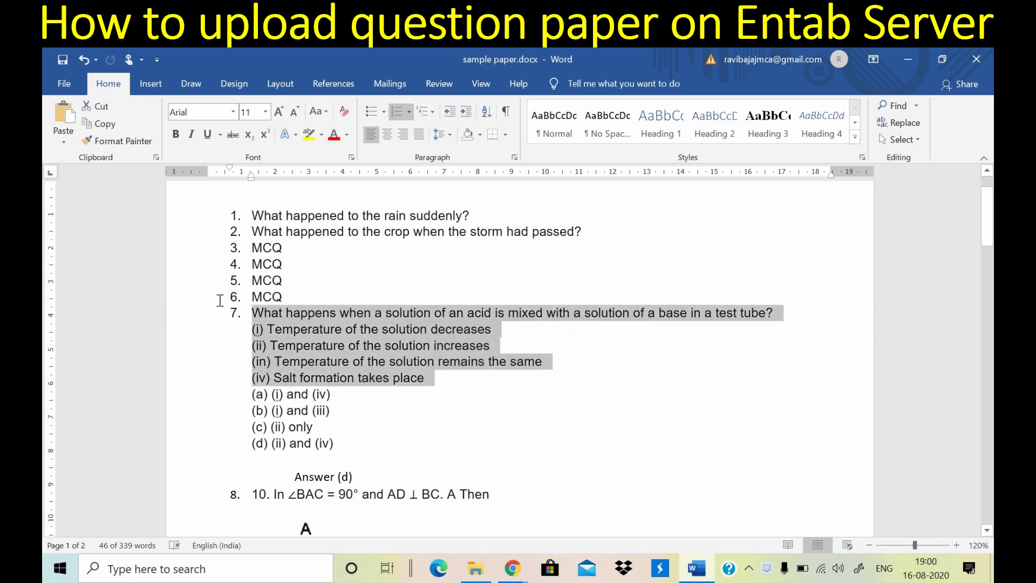
{"action": "left_click", "coordinate": [237, 295]}
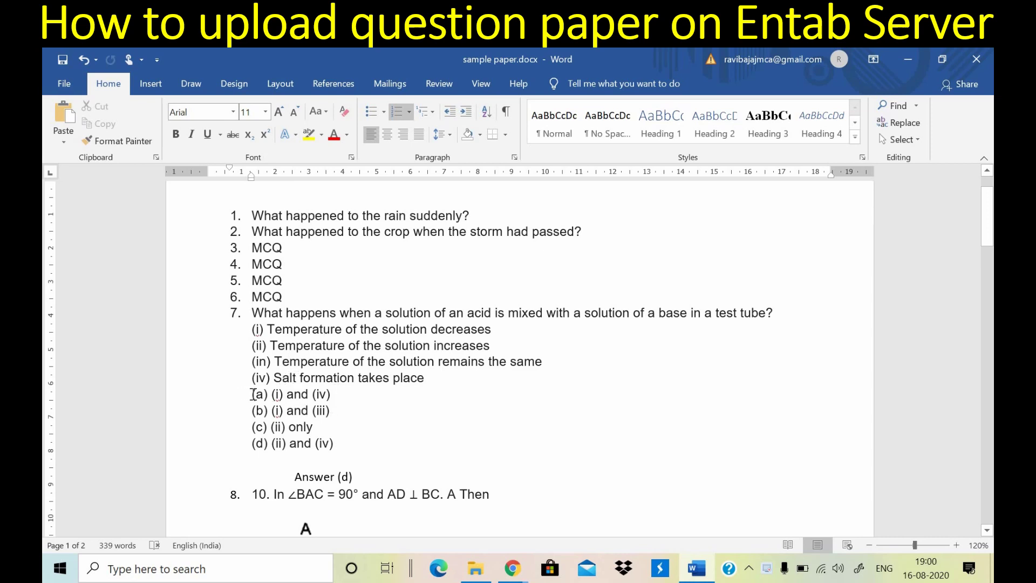
{"action": "left_click_drag", "start_coordinate": [253, 394], "coordinate": [341, 446]}
{"action": "left_click", "coordinate": [335, 442]}
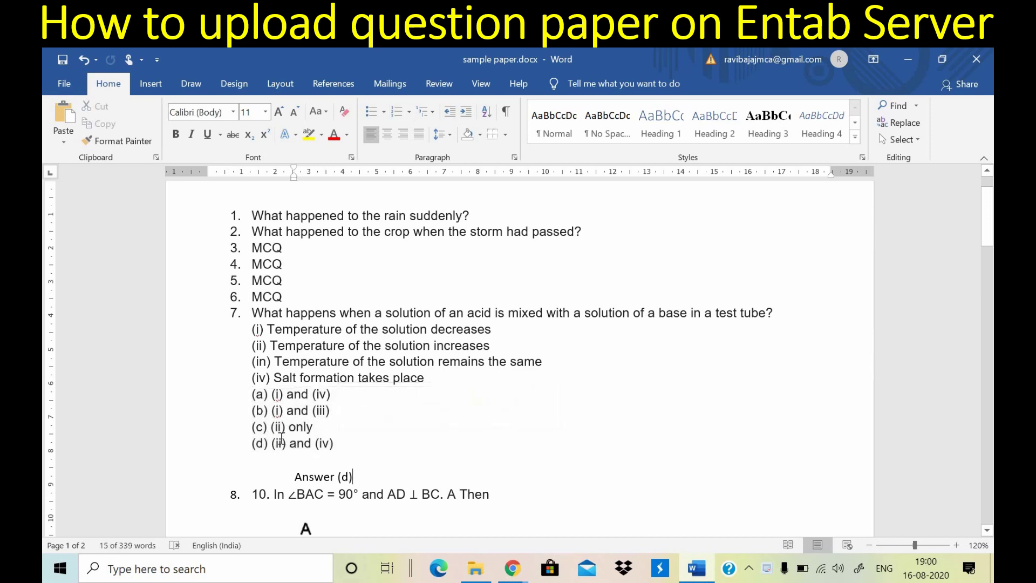
{"action": "double_click", "coordinate": [293, 443]}
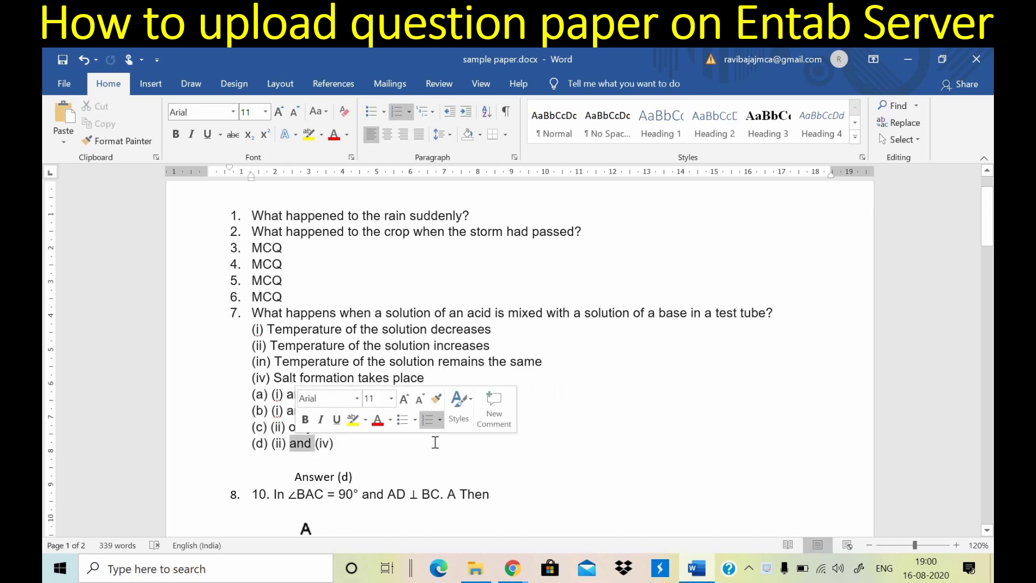
{"action": "left_click", "coordinate": [435, 457]}
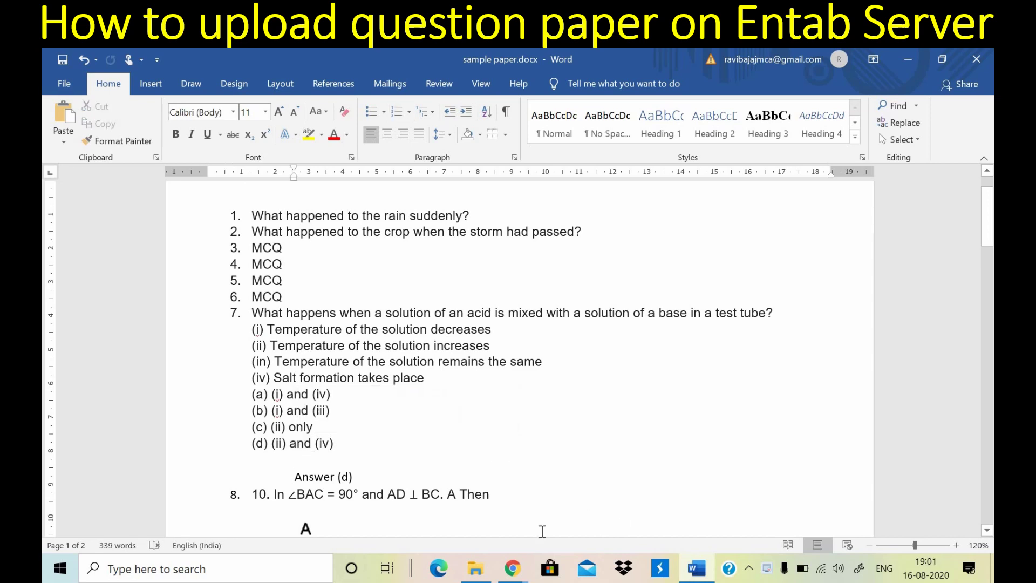
- Switch to the CampusCare dashboard in Chrome, open School Online's Question Bank Master, and start a new question entry
{"action": "mouse_move", "coordinate": [511, 567]}
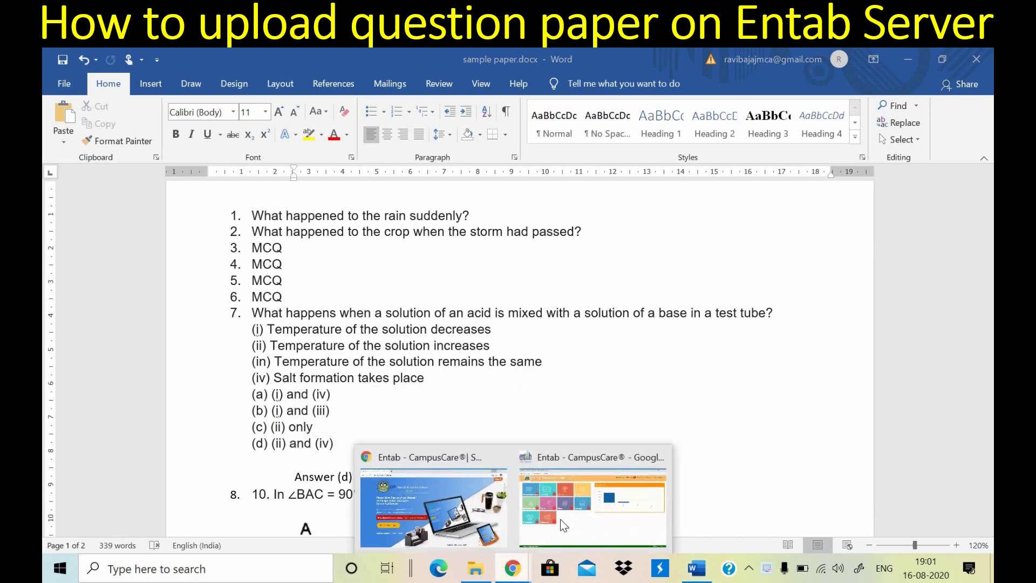
{"action": "left_click", "coordinate": [564, 525]}
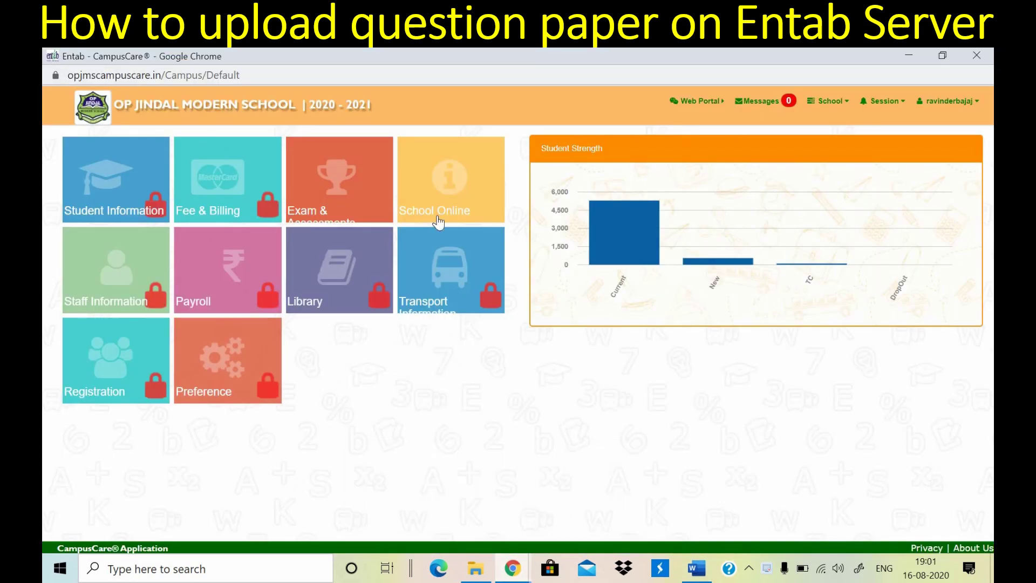
{"action": "left_click", "coordinate": [461, 206]}
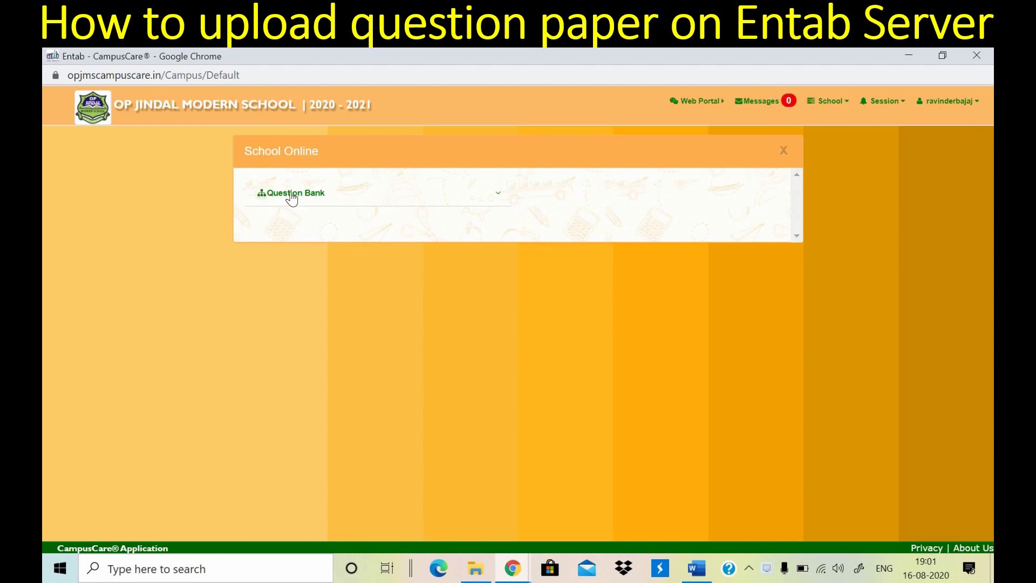
{"action": "left_click", "coordinate": [292, 197]}
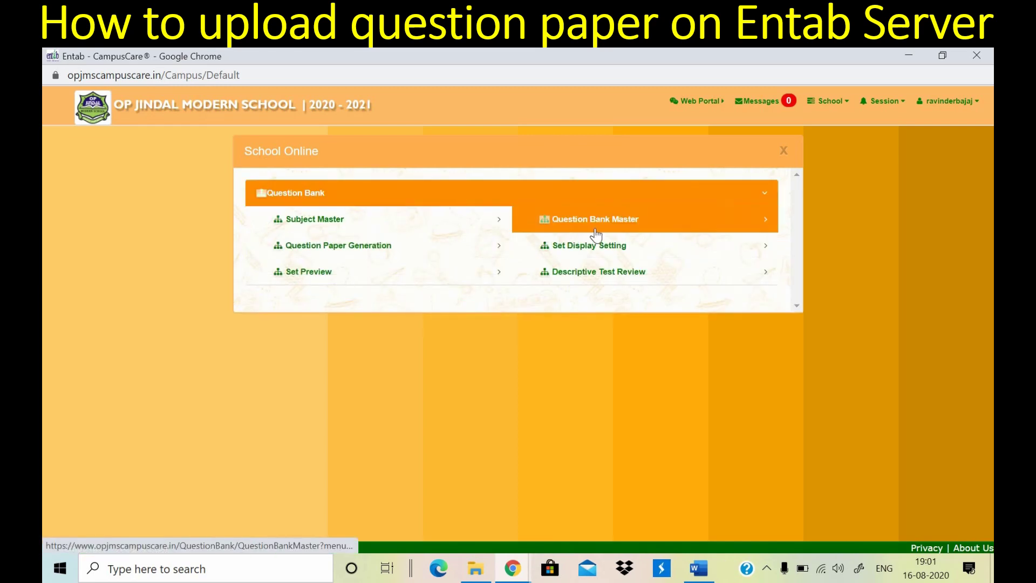
{"action": "left_click", "coordinate": [596, 232]}
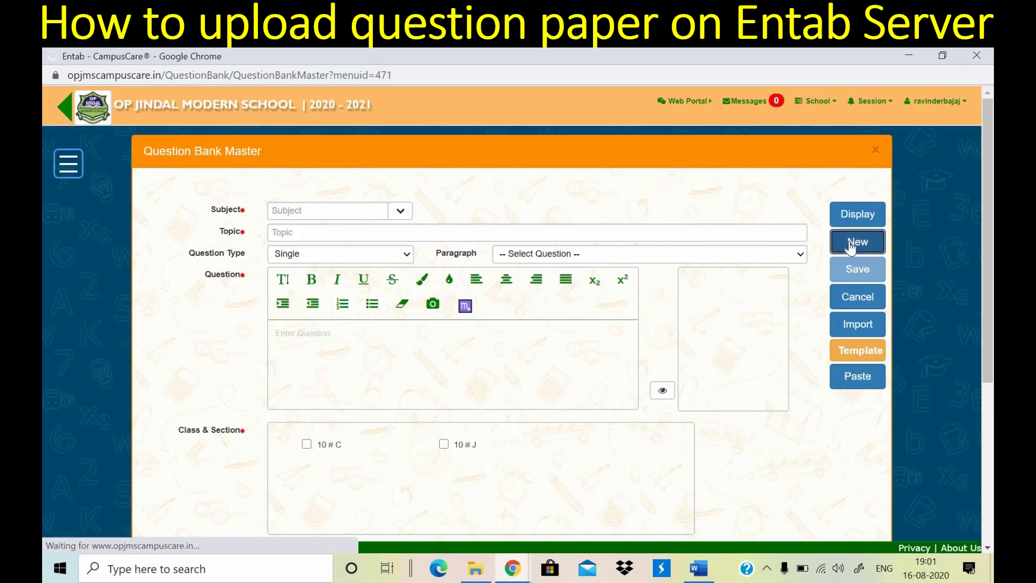
{"action": "left_click", "coordinate": [850, 242]}
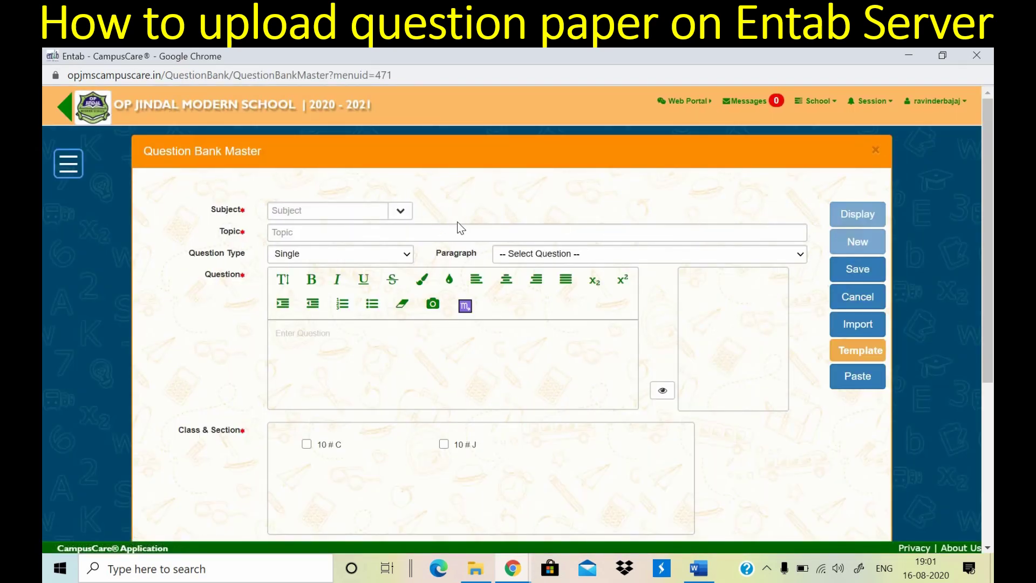
- Set the new entry's subject to MATHS and its topic to MCQ
{"action": "left_click", "coordinate": [401, 212]}
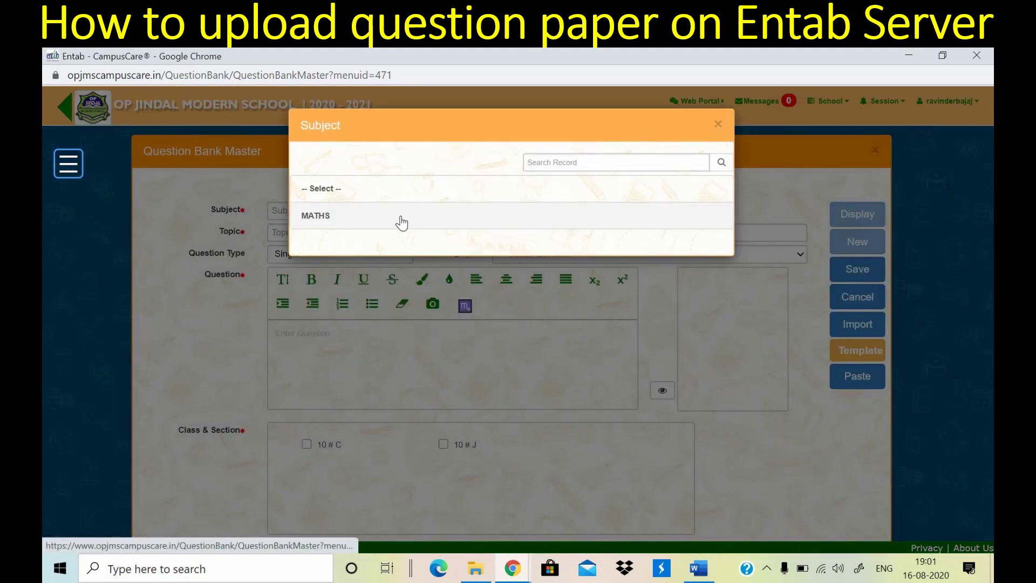
{"action": "left_click", "coordinate": [399, 219]}
{"action": "left_click", "coordinate": [391, 236]}
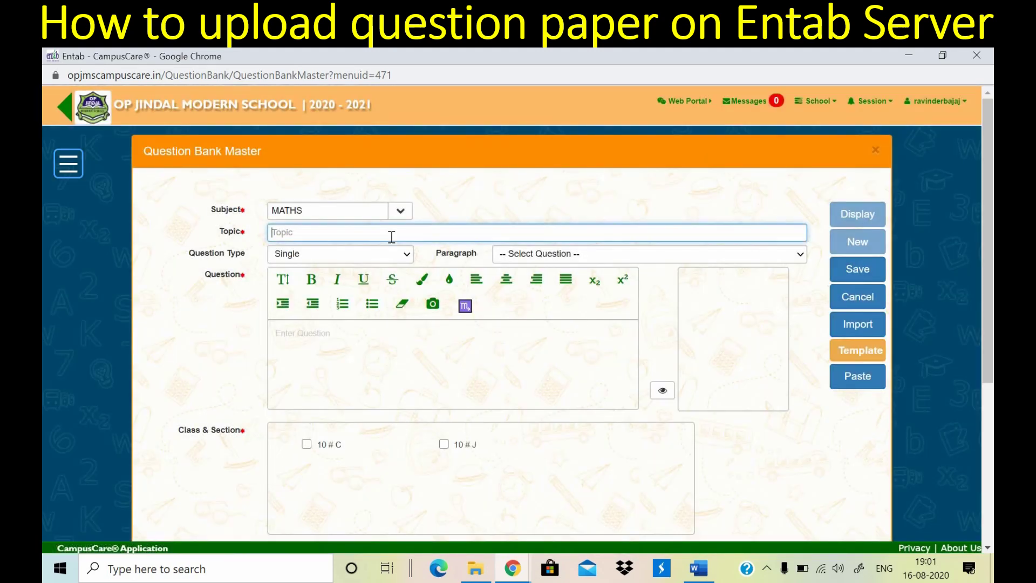
{"action": "type", "text": "mc"}
{"action": "key", "text": "BackSpace"}
{"action": "type", "text": "MCQ"}
{"action": "left_click", "coordinate": [368, 343]}
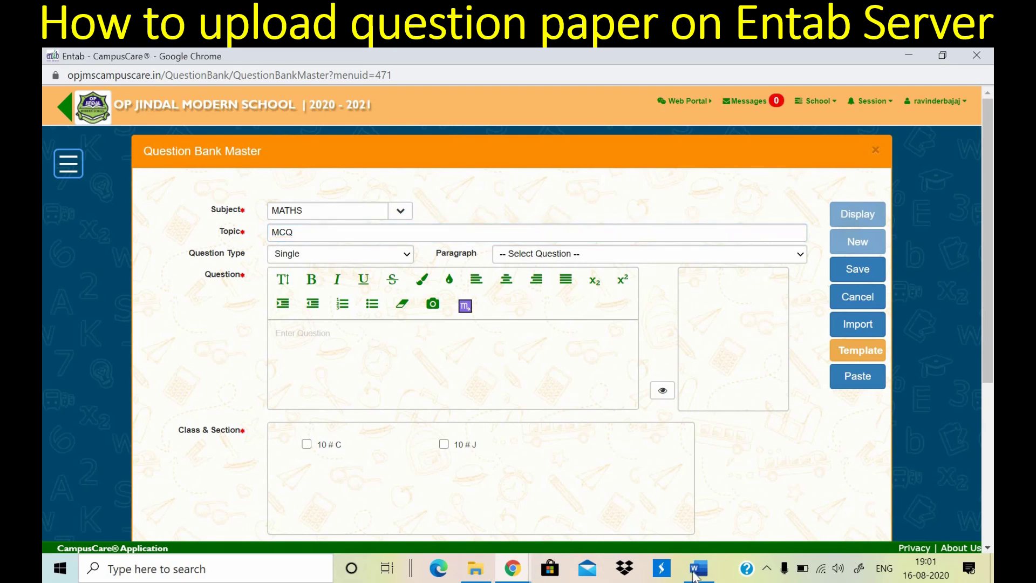
- Copy question 7 with statements (i) to (iv) from the Word sample paper and insert it as the CampusCare entry's question via Paste Your Data Here
{"action": "left_click", "coordinate": [696, 572]}
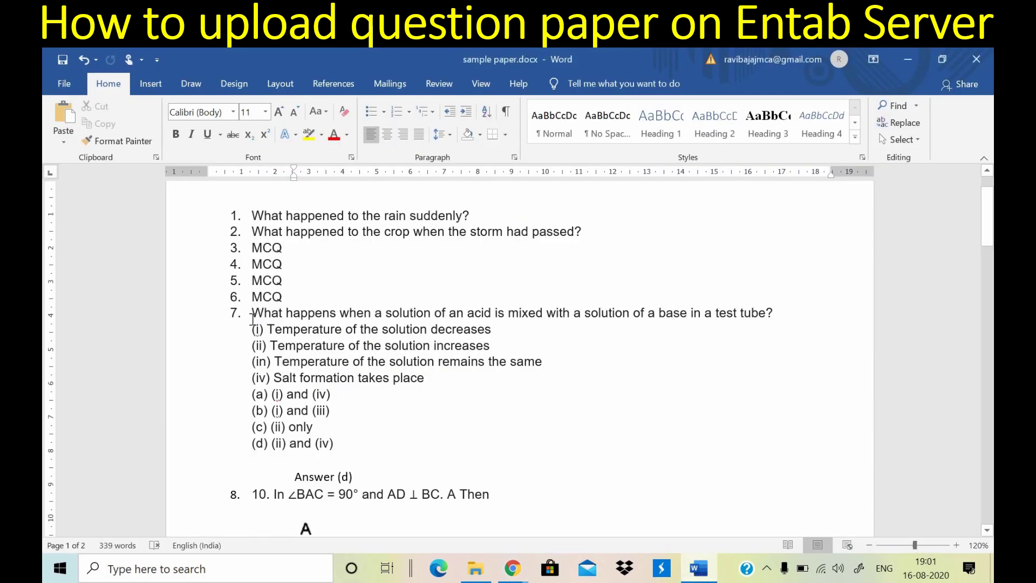
{"action": "left_click_drag", "start_coordinate": [249, 313], "coordinate": [447, 381]}
{"action": "key", "text": "ctrl+c"}
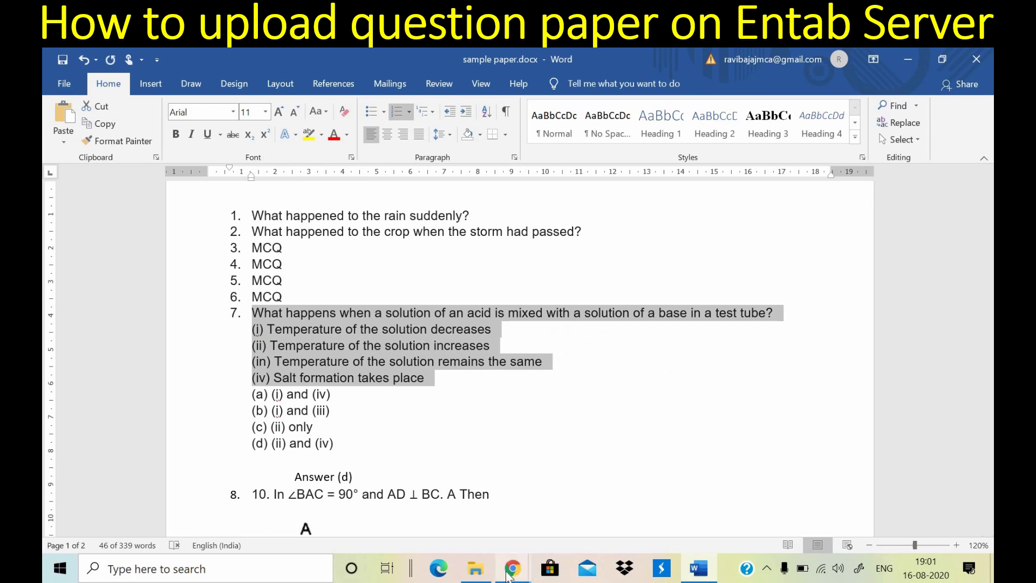
{"action": "mouse_move", "coordinate": [510, 572]}
{"action": "left_click", "coordinate": [585, 504]}
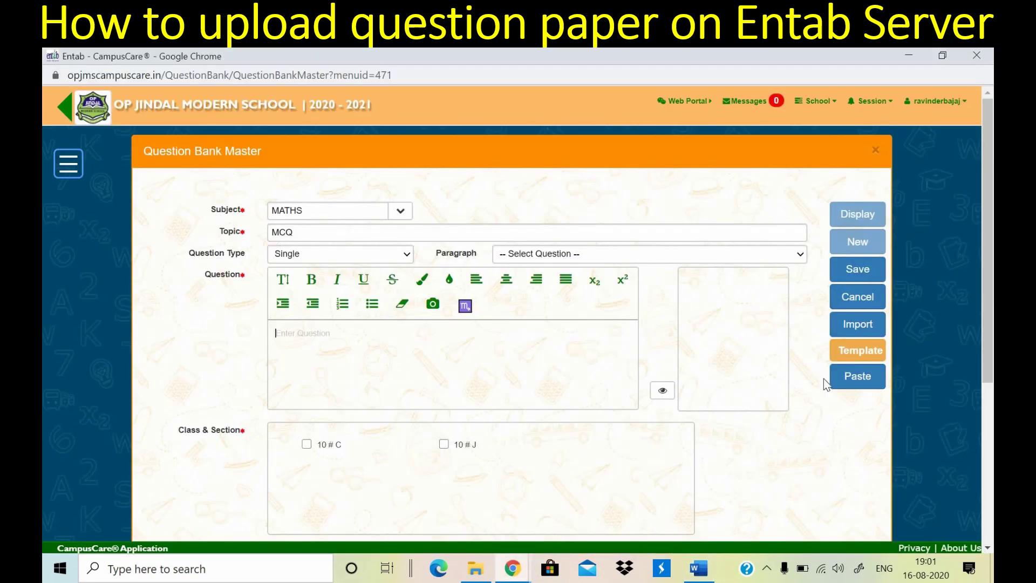
{"action": "left_click", "coordinate": [853, 376]}
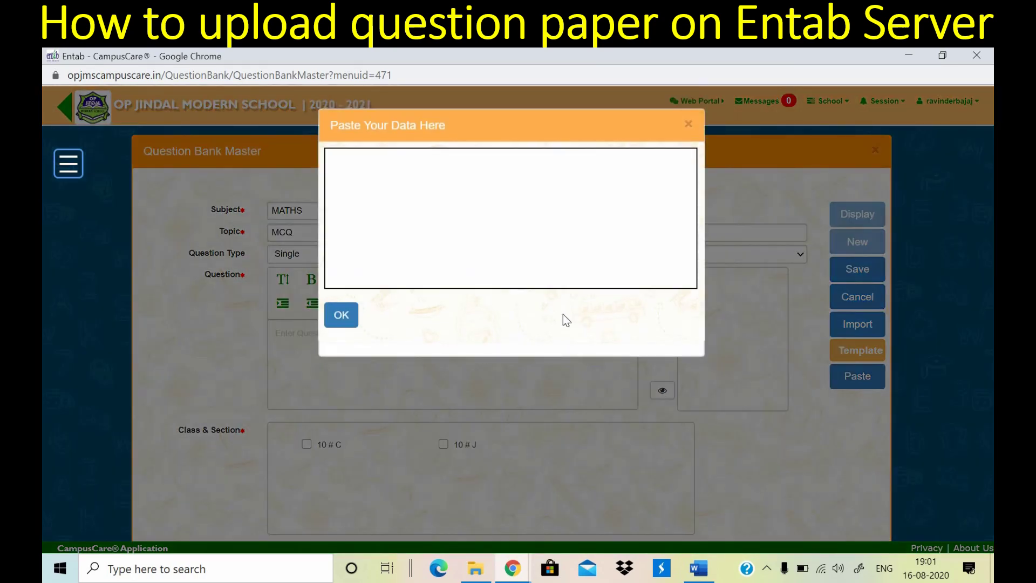
{"action": "left_click", "coordinate": [512, 237]}
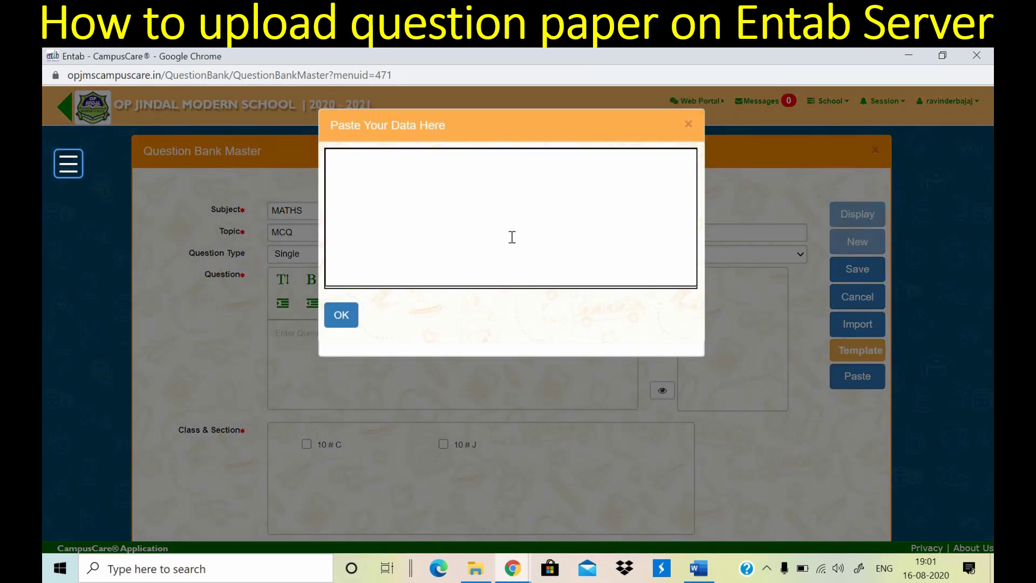
{"action": "key", "text": "ctrl+v"}
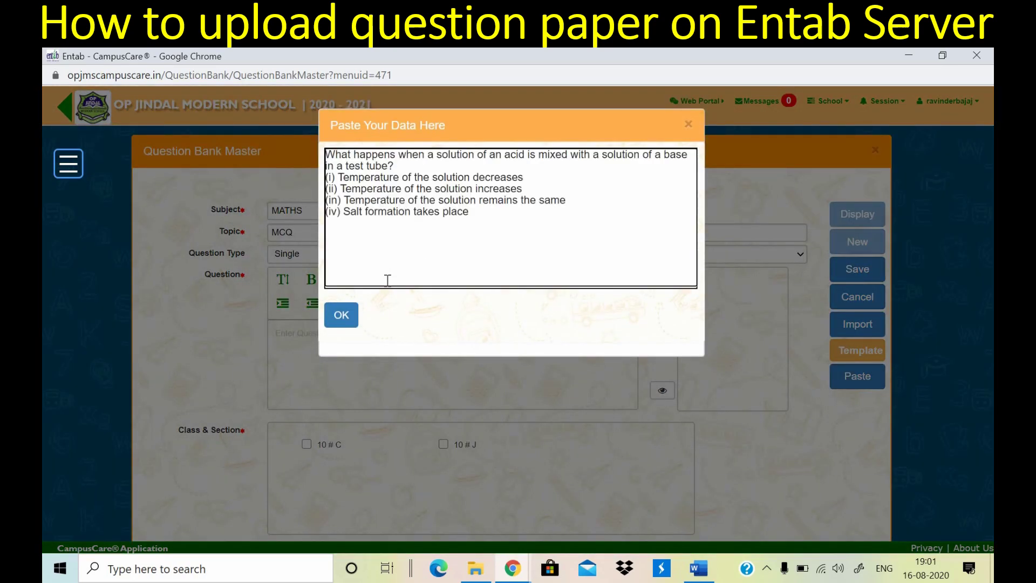
{"action": "left_click", "coordinate": [343, 316]}
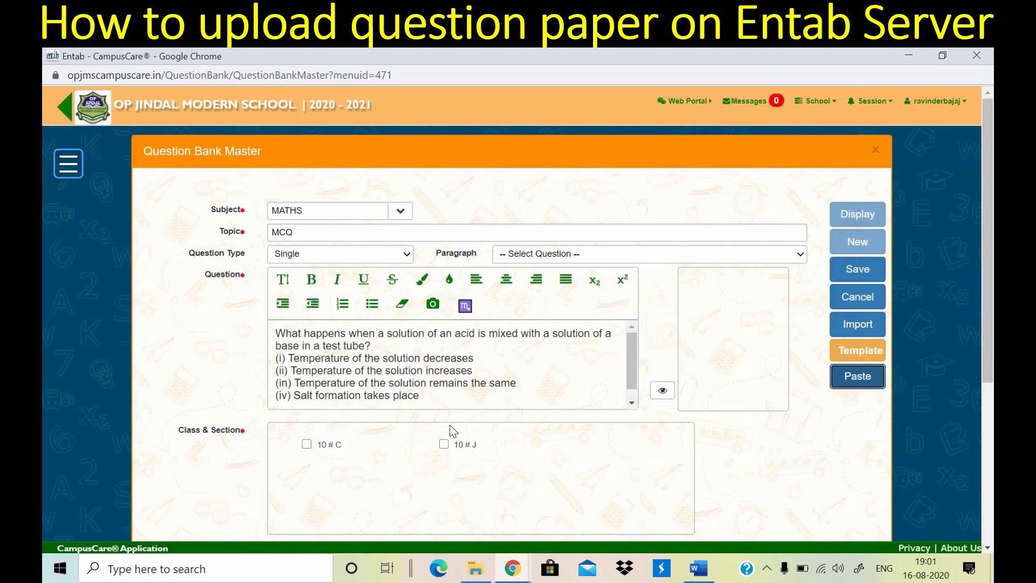
- Assign the acid and base question to class section 10 # J and set its level to Low
{"action": "left_click", "coordinate": [444, 445]}
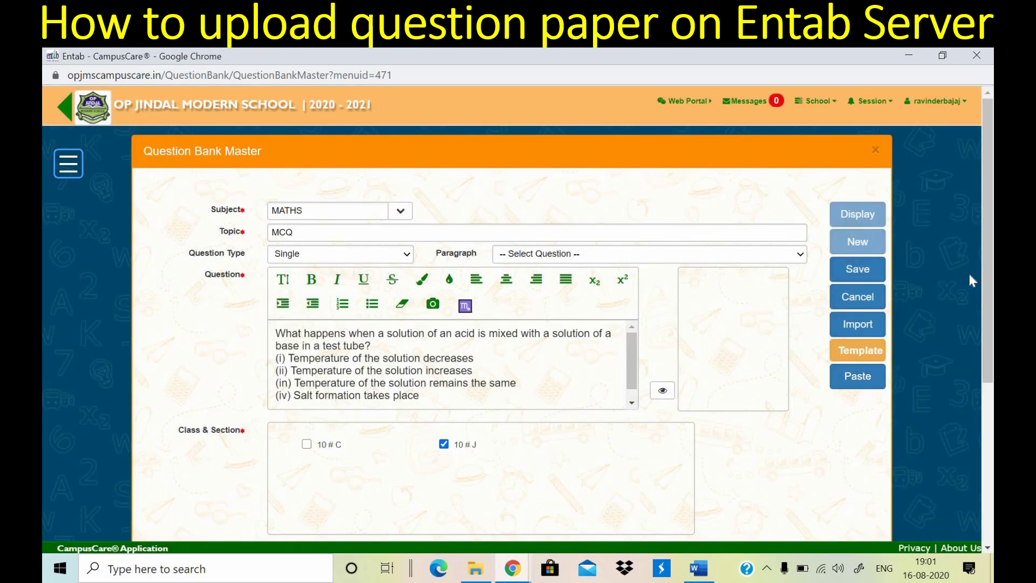
{"action": "scroll", "coordinate": [991, 281], "scroll_direction": "down", "scroll_amount": 2}
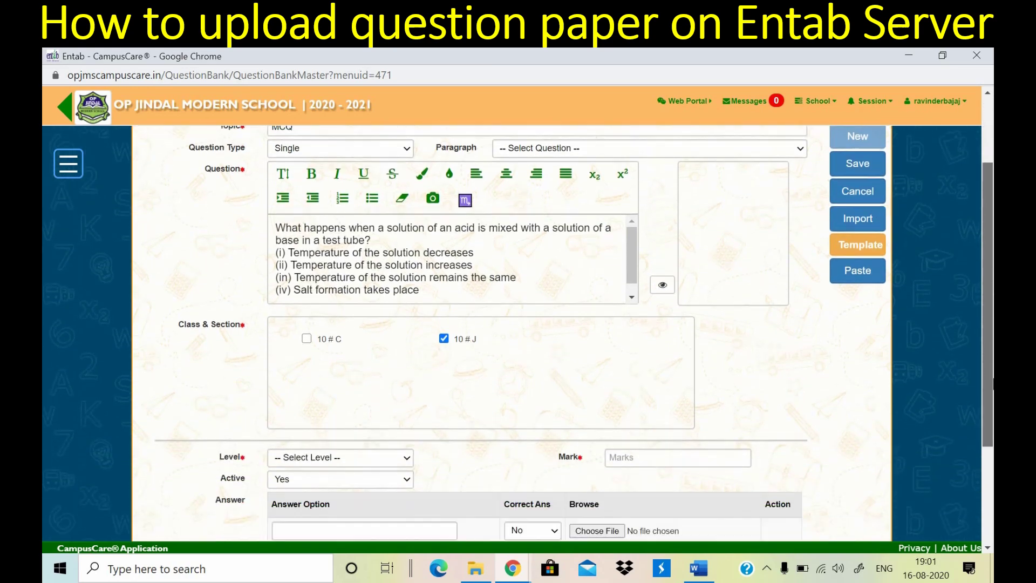
{"action": "scroll", "coordinate": [987, 381], "scroll_direction": "down", "scroll_amount": 1}
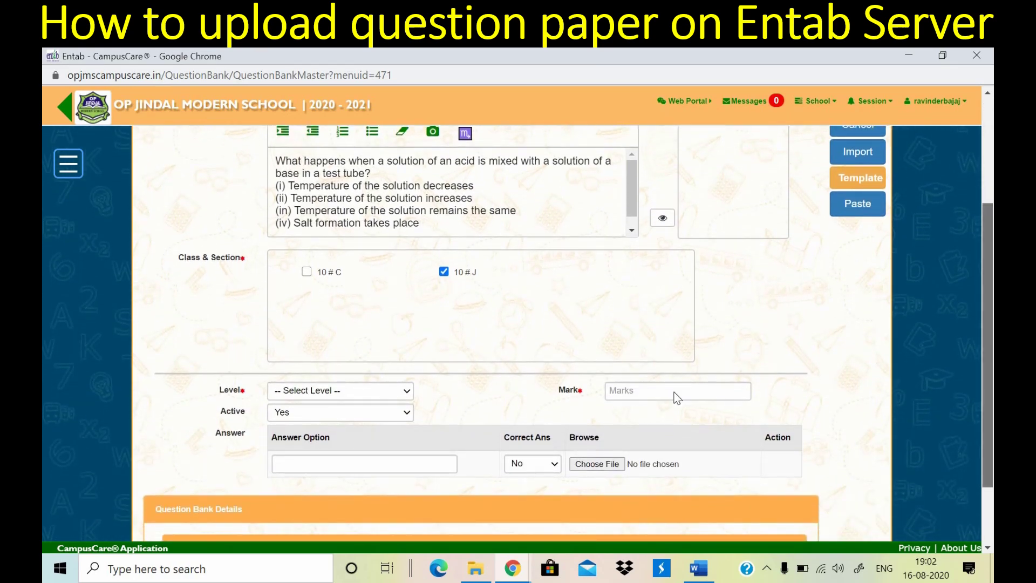
{"action": "scroll", "coordinate": [677, 398], "scroll_direction": "down", "scroll_amount": 1}
{"action": "left_click", "coordinate": [410, 354]}
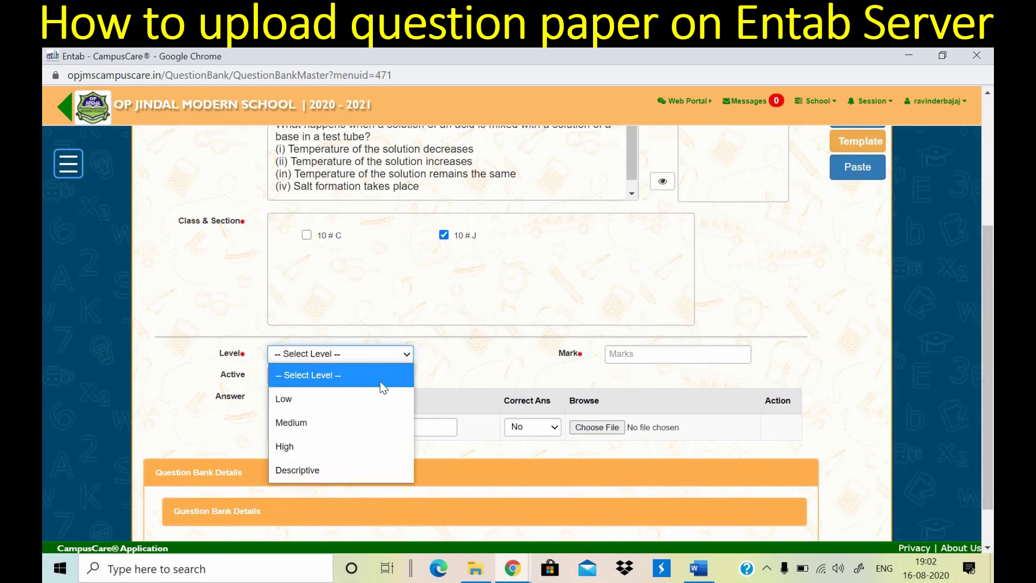
{"action": "left_click", "coordinate": [360, 393]}
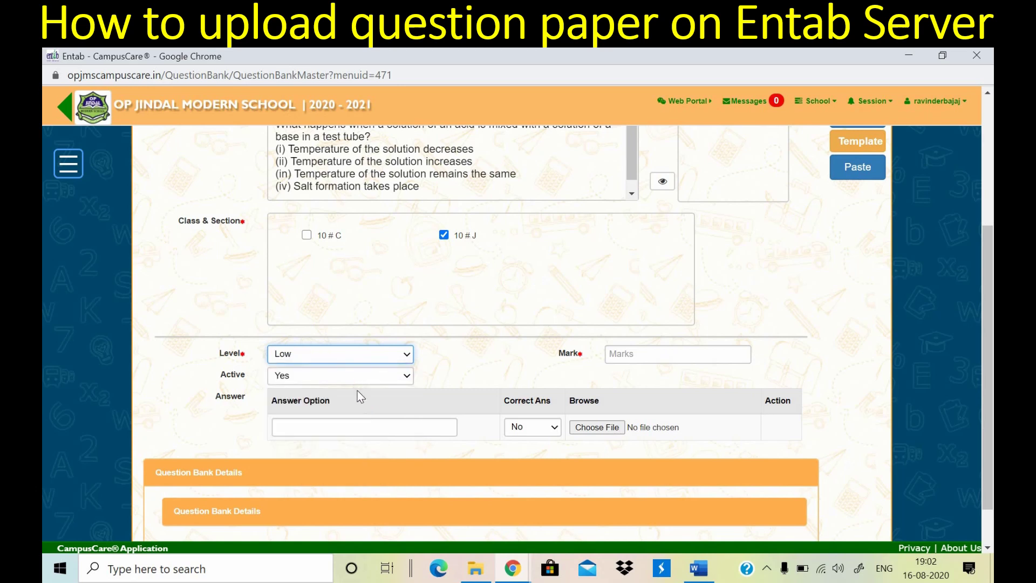
- Enter option (a) of question 7 from the Word sample paper, "(I) AND (IV)", as the CampusCare entry's first answer option
{"action": "left_click", "coordinate": [352, 429]}
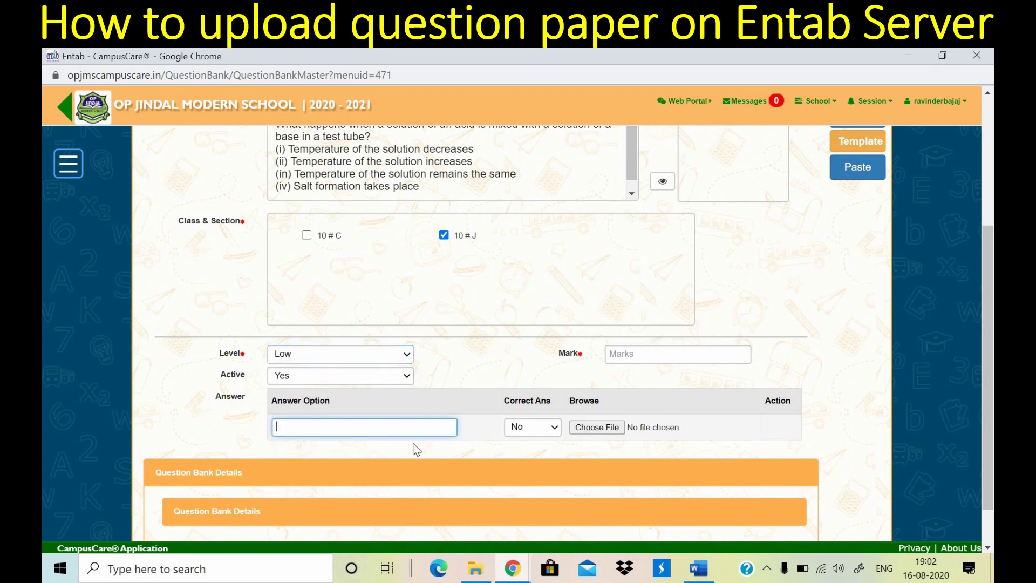
{"action": "mouse_move", "coordinate": [699, 571]}
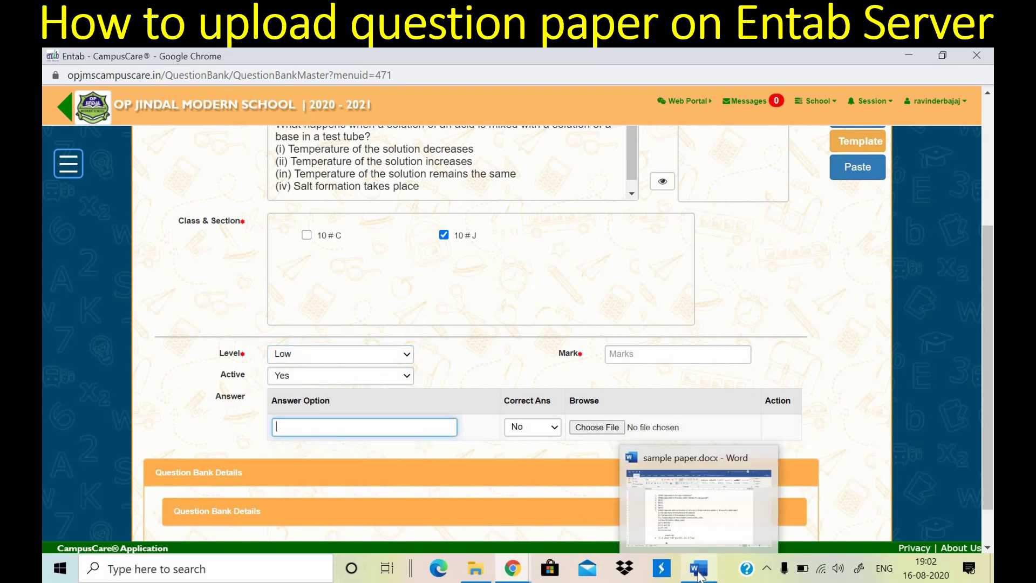
{"action": "left_click", "coordinate": [696, 512]}
{"action": "left_click_drag", "start_coordinate": [252, 313], "coordinate": [254, 395]}
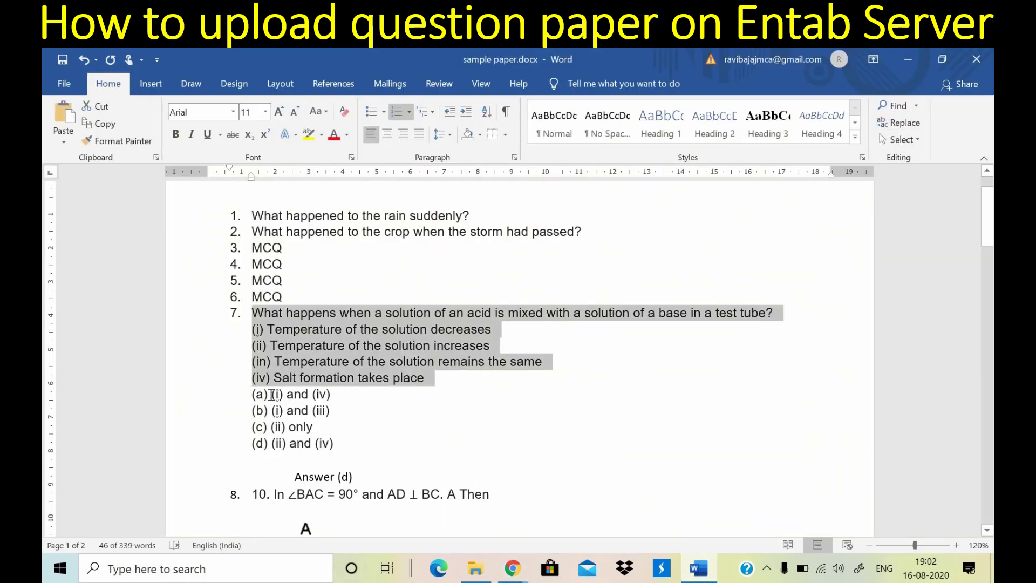
{"action": "left_click_drag", "start_coordinate": [272, 394], "coordinate": [352, 397]}
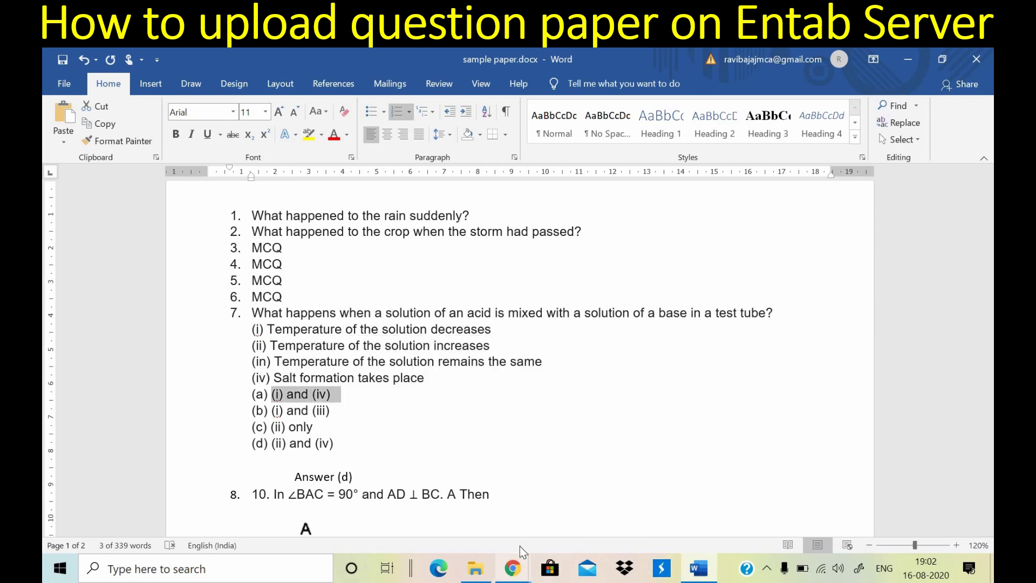
{"action": "left_click", "coordinate": [513, 568]}
{"action": "left_click", "coordinate": [565, 510]}
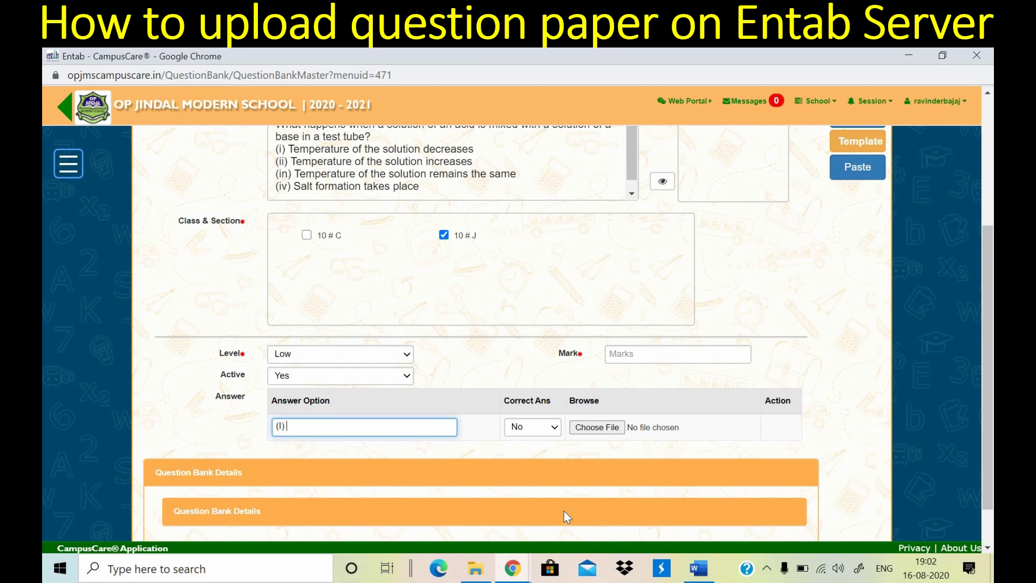
{"action": "type", "text": "AND (IV"}
{"action": "key", "text": "Return"}
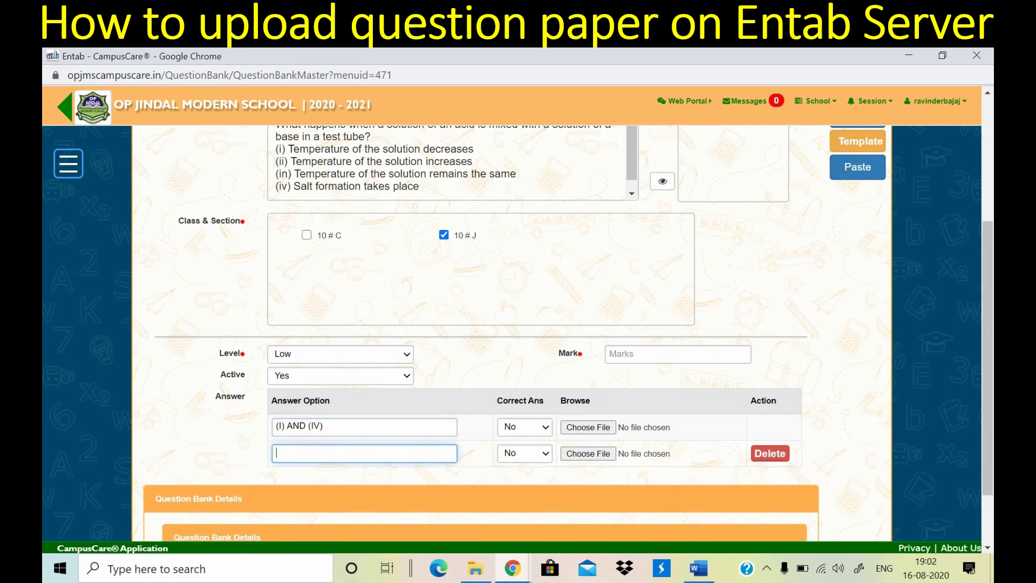
- Check option (b) in the Word sample paper and enter "(I) AND (III)" as the CampusCare entry's second answer option
{"action": "left_click", "coordinate": [698, 568]}
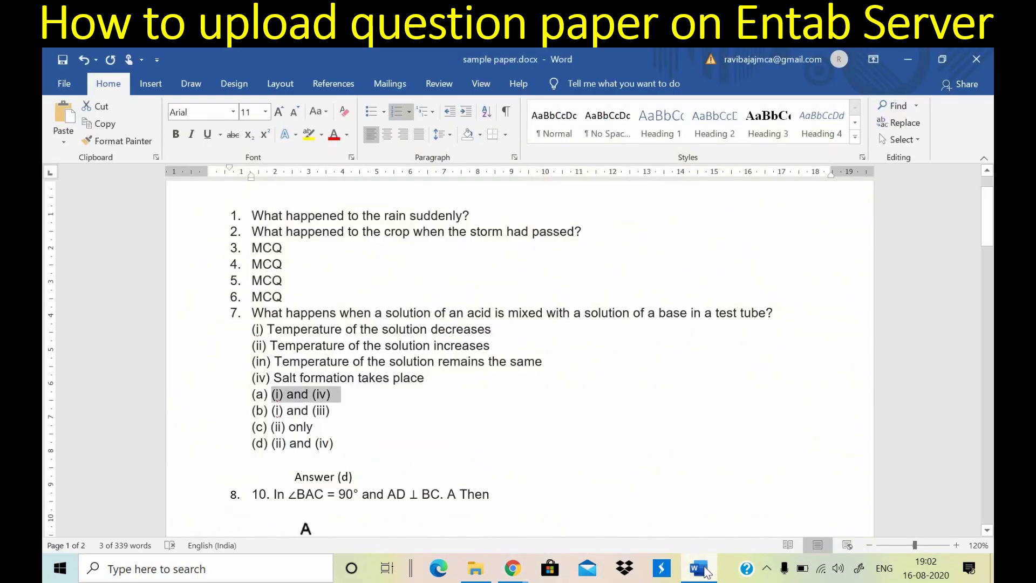
{"action": "mouse_move", "coordinate": [513, 568]}
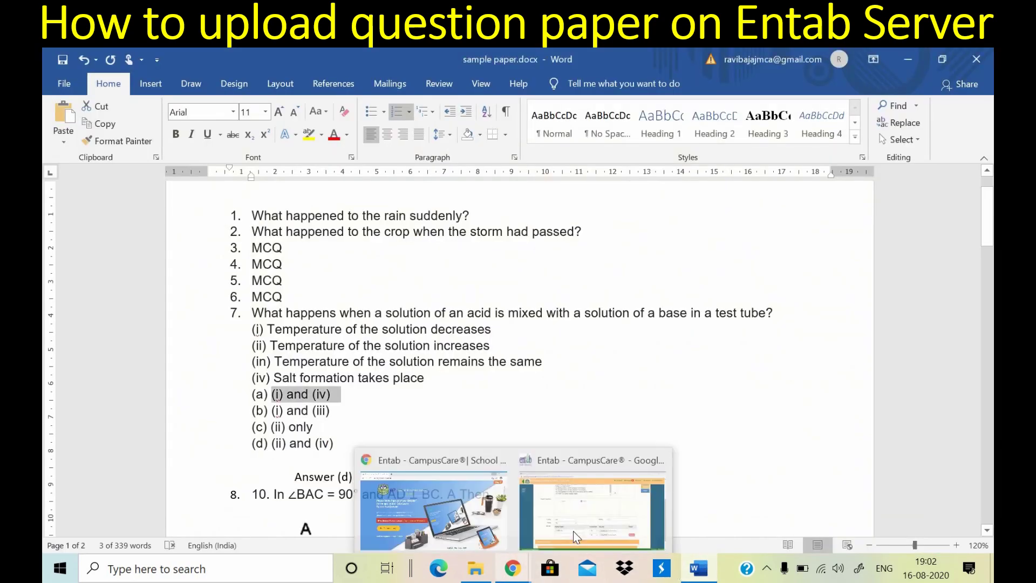
{"action": "left_click", "coordinate": [574, 530]}
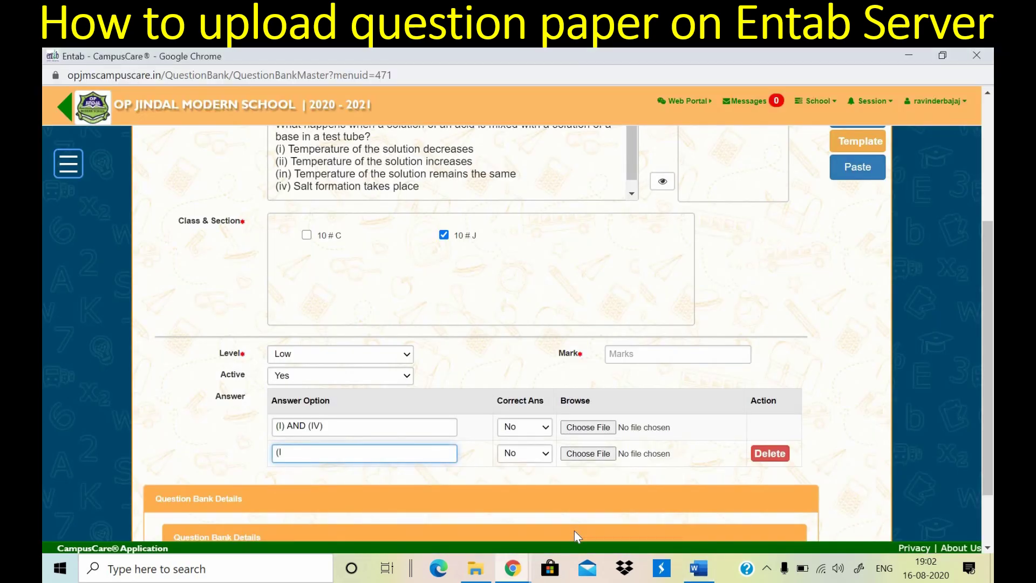
{"action": "type", "text": "(I) AND (III"}
{"action": "key", "text": "Return"}
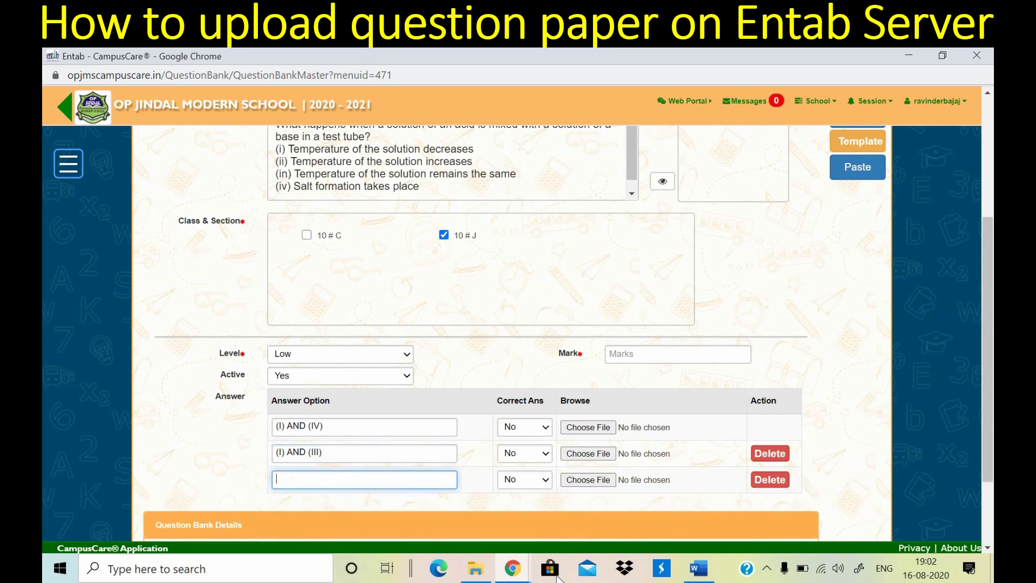
- Check option (c) in the Word sample paper and enter "(II) ONLY" as the CampusCare entry's third answer option
{"action": "left_click", "coordinate": [699, 569]}
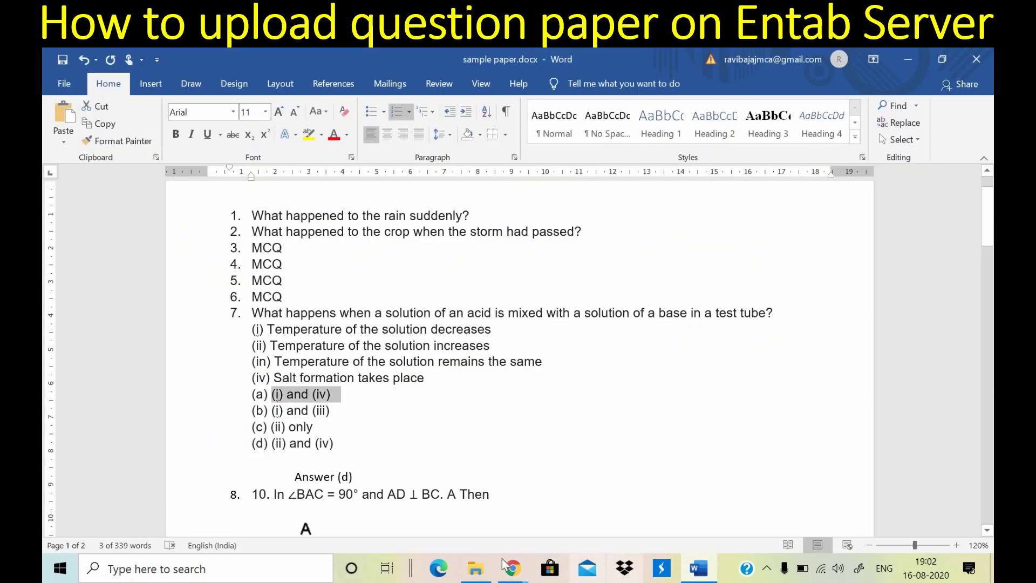
{"action": "mouse_move", "coordinate": [512, 569]}
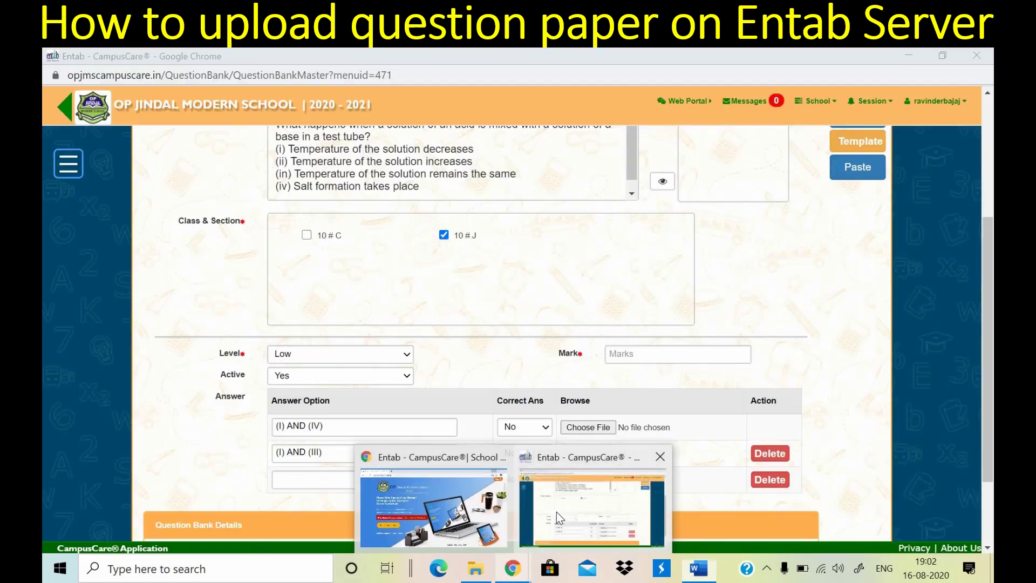
{"action": "left_click", "coordinate": [556, 512]}
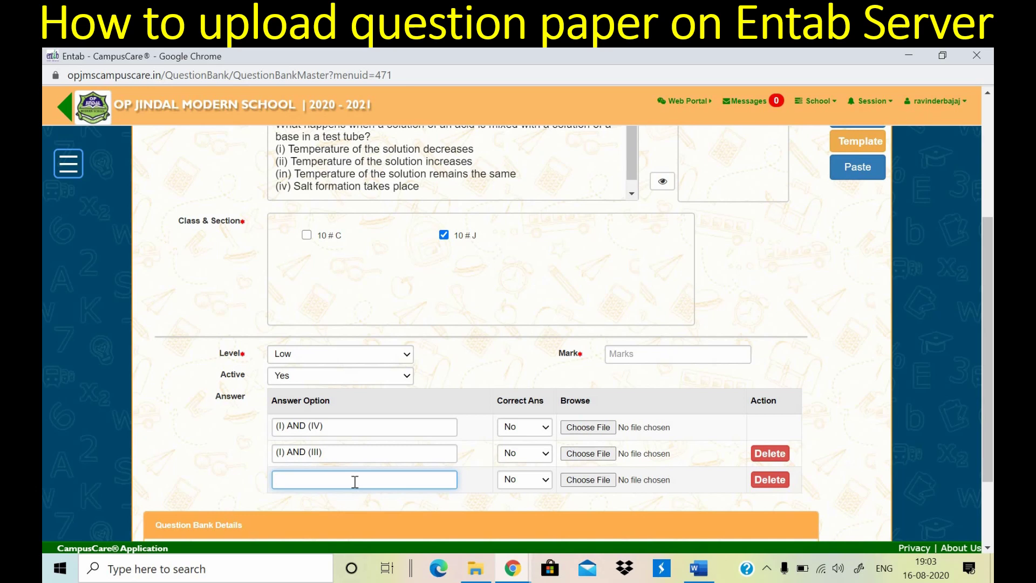
{"action": "type", "text": "(II) ONLU"}
{"action": "key", "text": "BackSpace"}
{"action": "type", "text": "Y"}
{"action": "key", "text": "Return"}
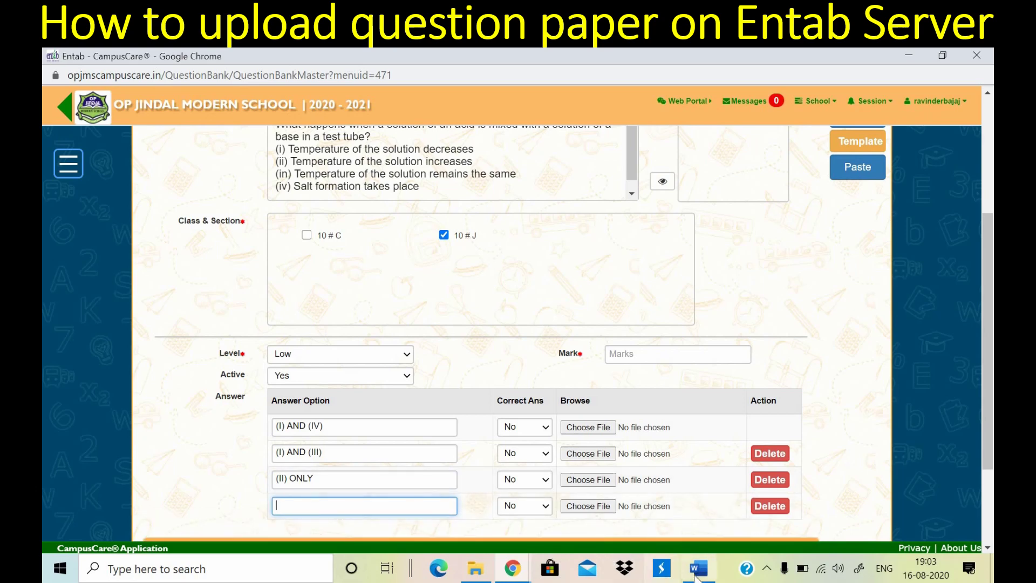
- Check option (d) in the Word sample paper, enter "(II) AND (IV)" as the fourth CampusCare answer option, and mark it as correct
{"action": "mouse_move", "coordinate": [697, 577]}
{"action": "left_click", "coordinate": [690, 529]}
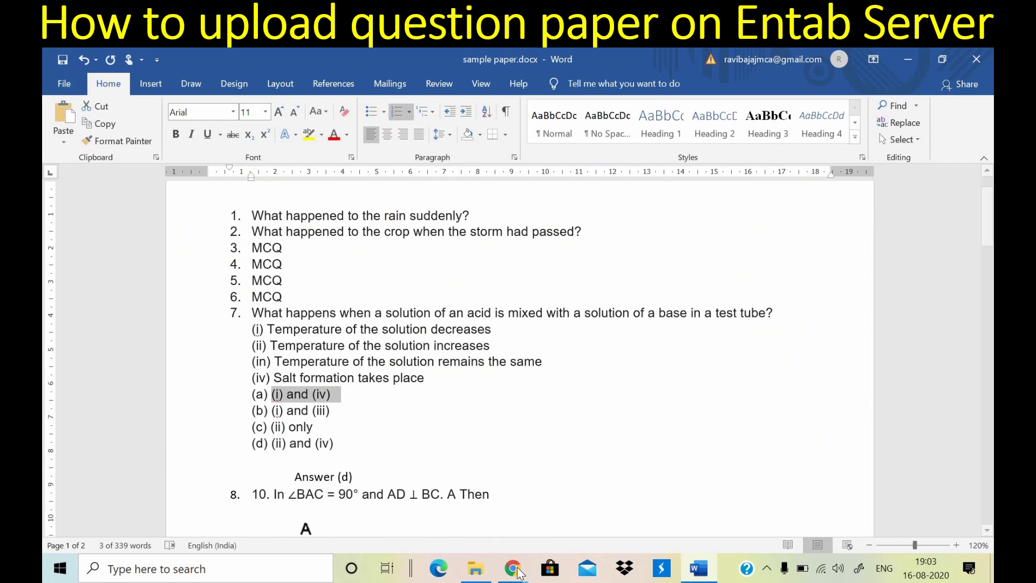
{"action": "mouse_move", "coordinate": [512, 567]}
{"action": "left_click", "coordinate": [580, 504]}
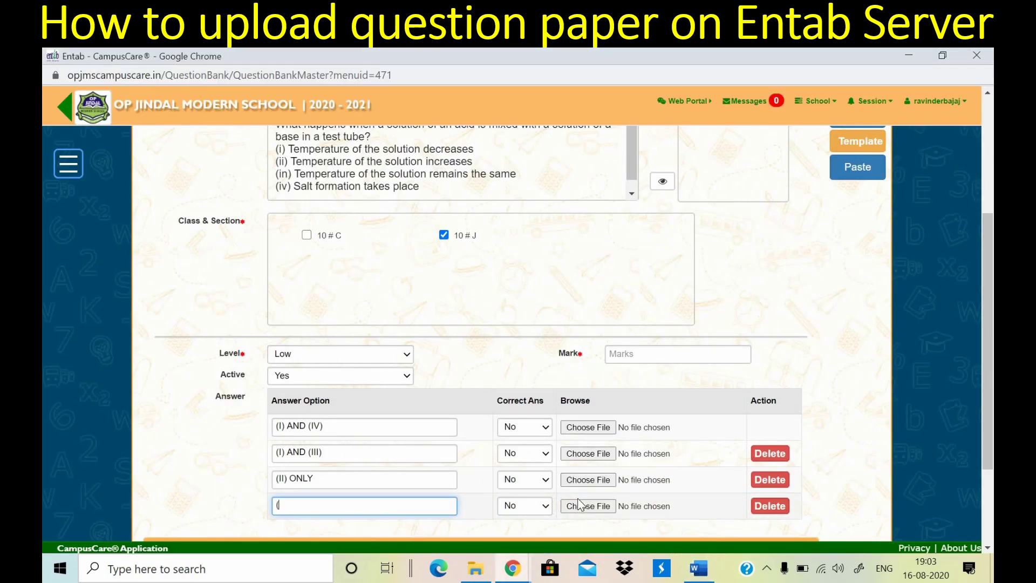
{"action": "type", "text": "AND (IV"}
{"action": "left_click", "coordinate": [547, 506]}
{"action": "left_click", "coordinate": [523, 459]}
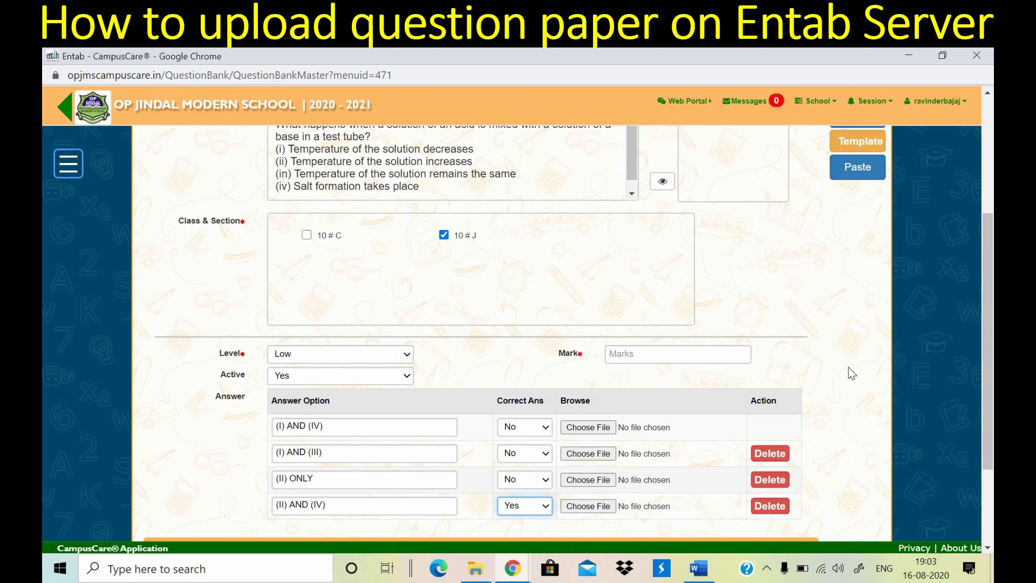
- Set the acid and base question's mark to 1 and save the entry
{"action": "scroll", "coordinate": [987, 404], "scroll_direction": "down", "scroll_amount": 3}
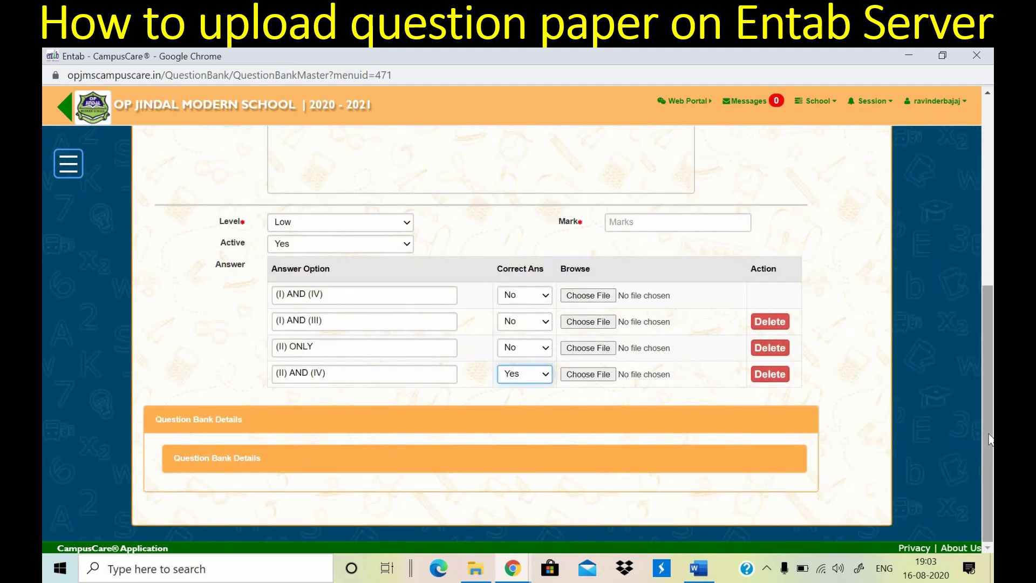
{"action": "scroll", "coordinate": [686, 300], "scroll_direction": "up", "scroll_amount": 1}
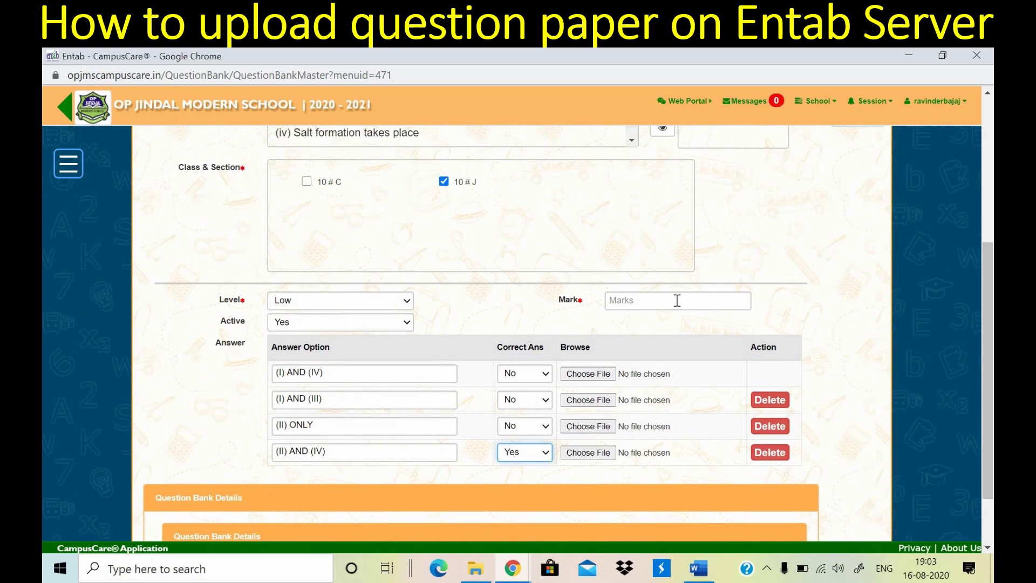
{"action": "left_click", "coordinate": [677, 300]}
{"action": "type", "text": "1"}
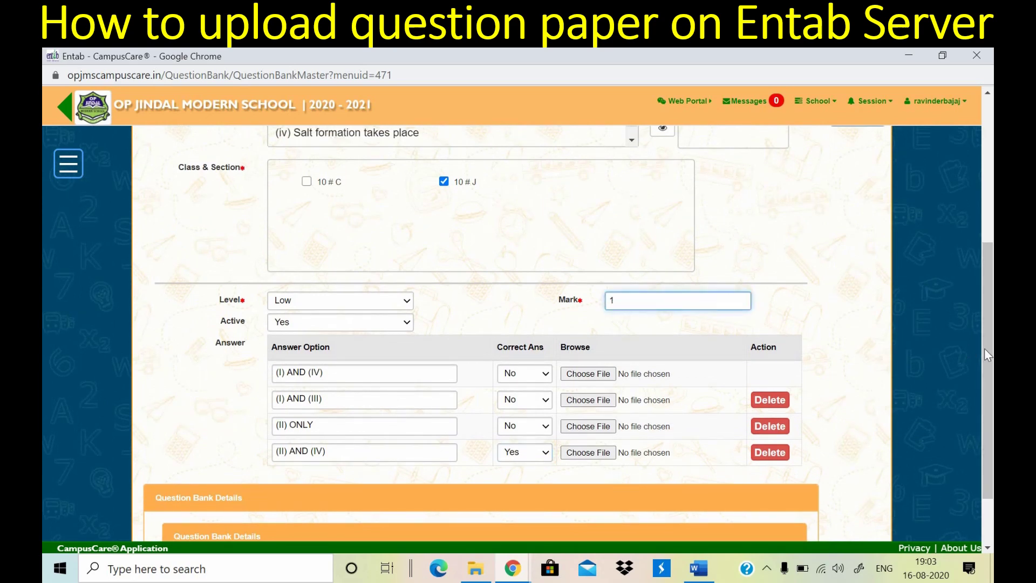
{"action": "left_click_drag", "start_coordinate": [986, 355], "coordinate": [993, 203]}
{"action": "scroll", "coordinate": [921, 238], "scroll_direction": "up", "scroll_amount": 2}
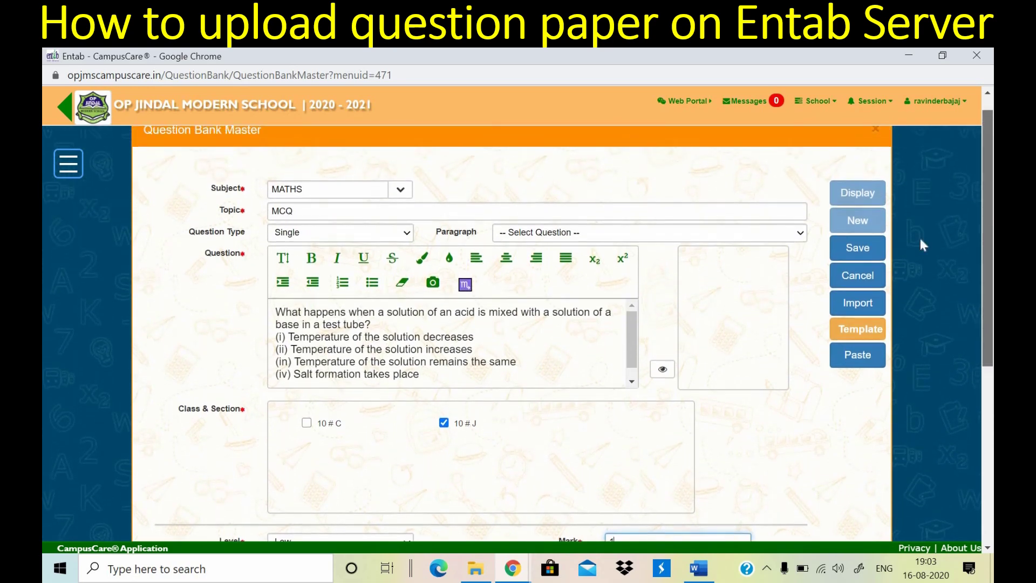
{"action": "left_click", "coordinate": [866, 271]}
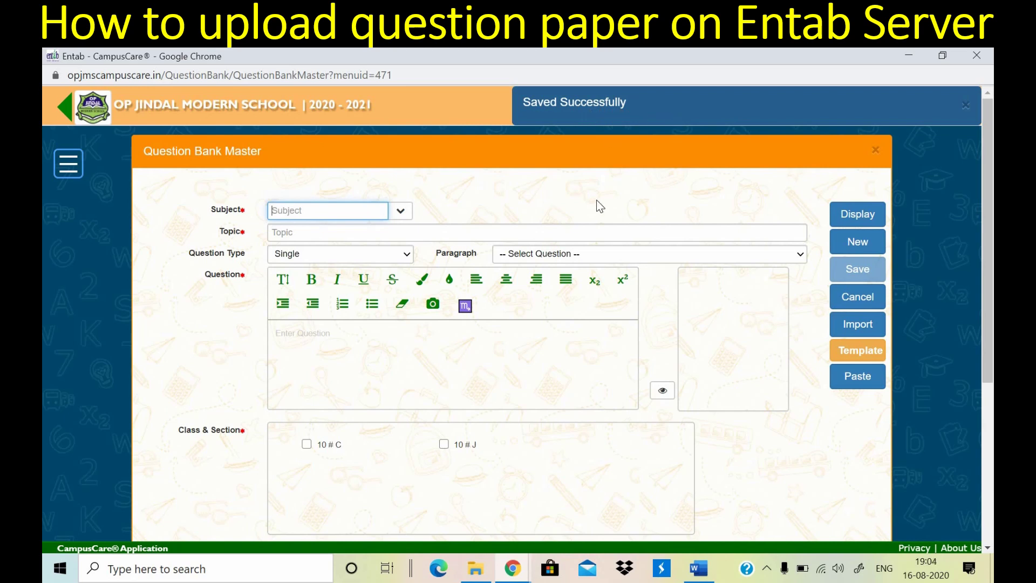
{"action": "left_click", "coordinate": [865, 329]}
{"action": "left_click", "coordinate": [336, 279]}
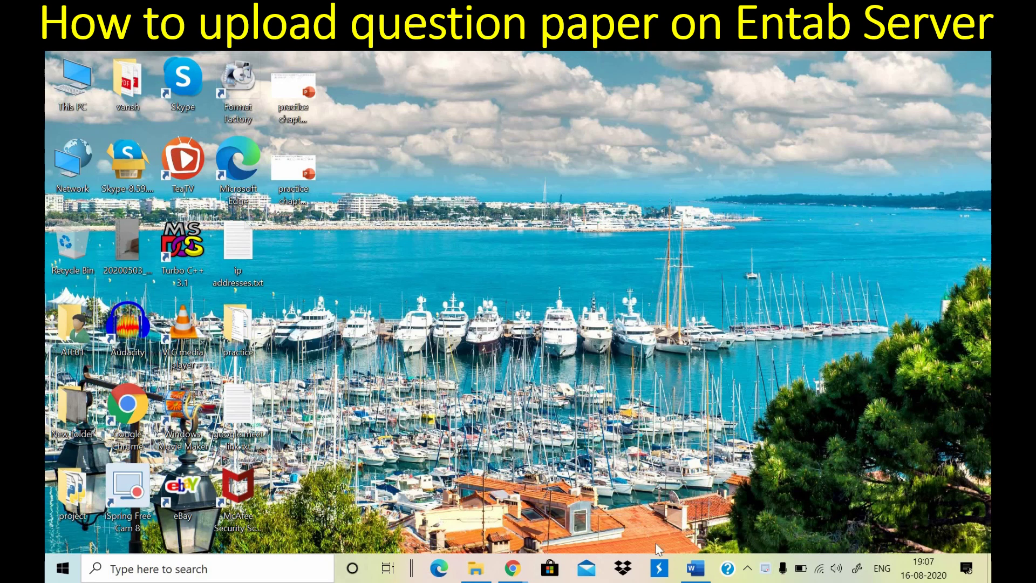
- Return to the CampusCare Question Bank Master in Chrome and start a new entry with subject MATHS and topic MCQ
{"action": "mouse_move", "coordinate": [512, 568]}
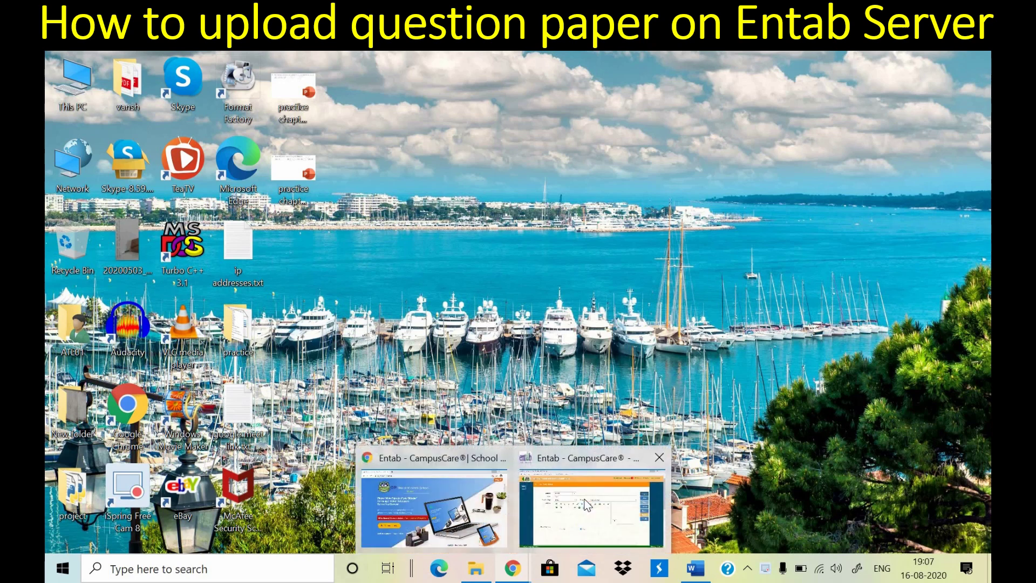
{"action": "left_click", "coordinate": [569, 475]}
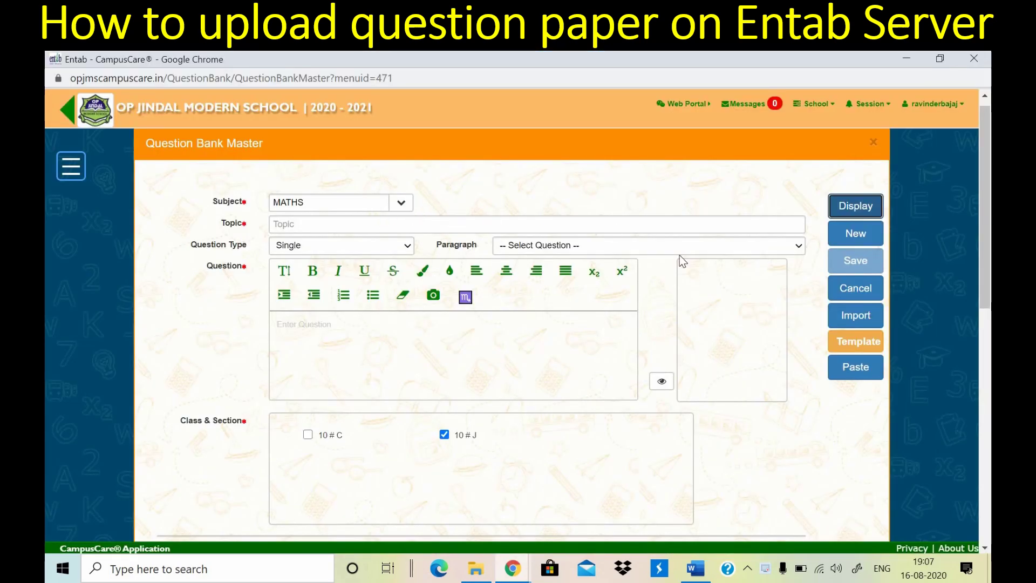
{"action": "left_click", "coordinate": [857, 233]}
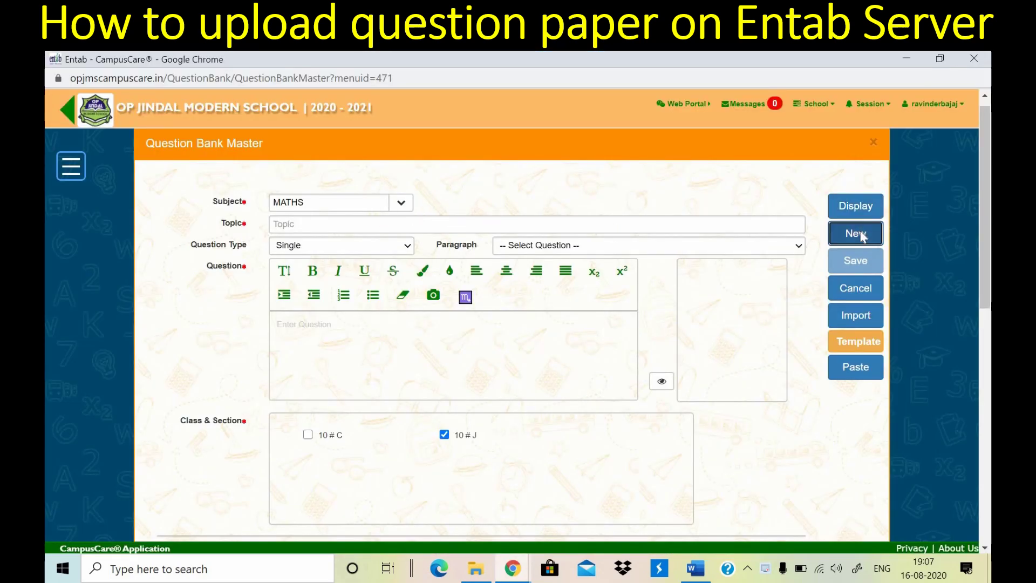
{"action": "left_click", "coordinate": [405, 201]}
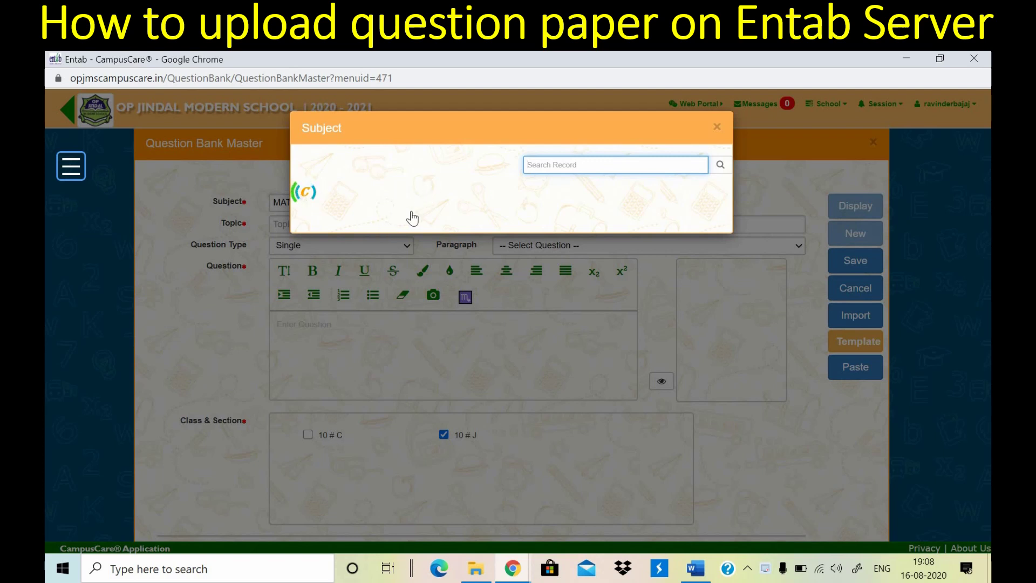
{"action": "left_click", "coordinate": [398, 218]}
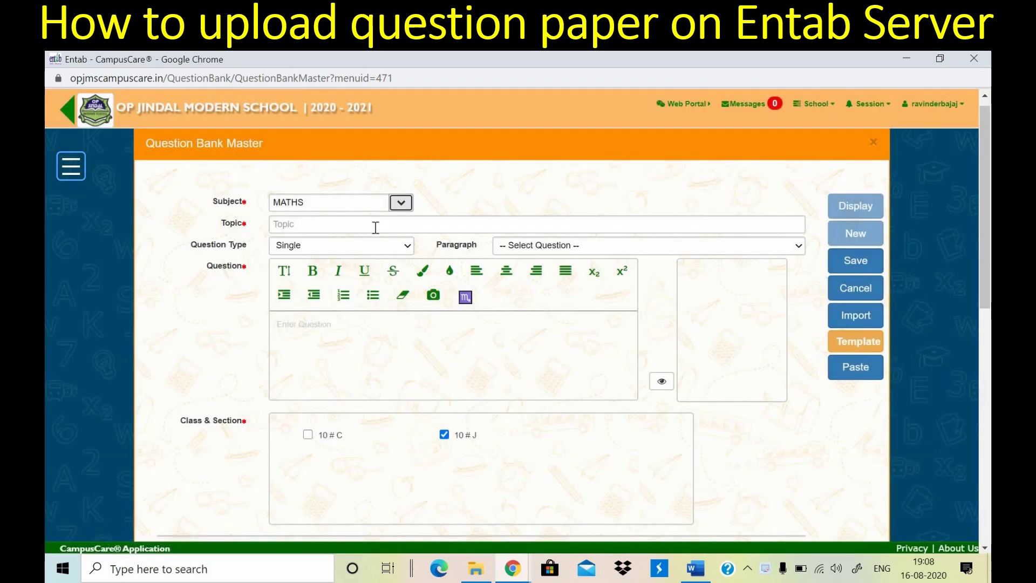
{"action": "left_click", "coordinate": [376, 228]}
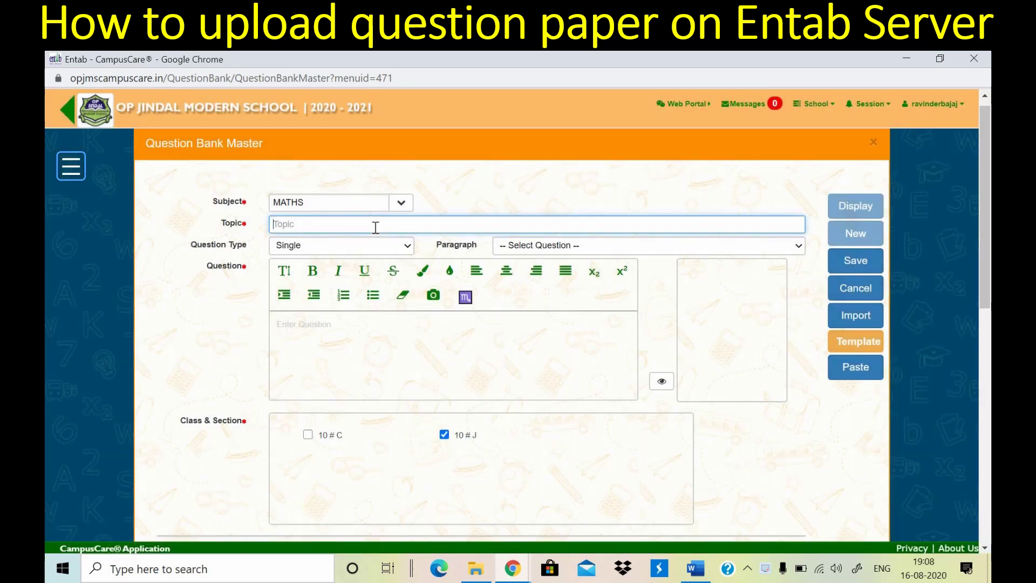
{"action": "type", "text": "MCQ"}
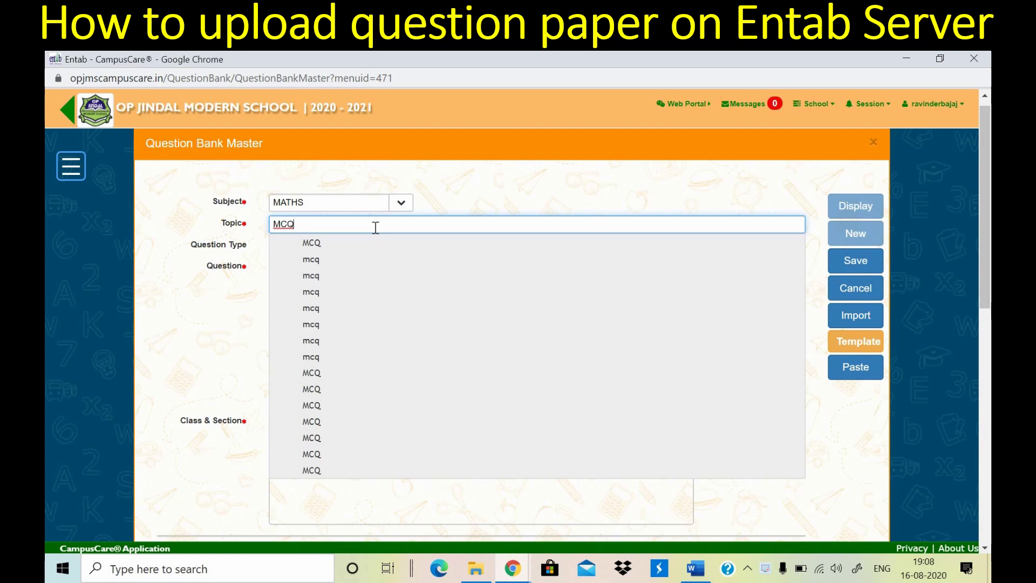
{"action": "left_click", "coordinate": [319, 248]}
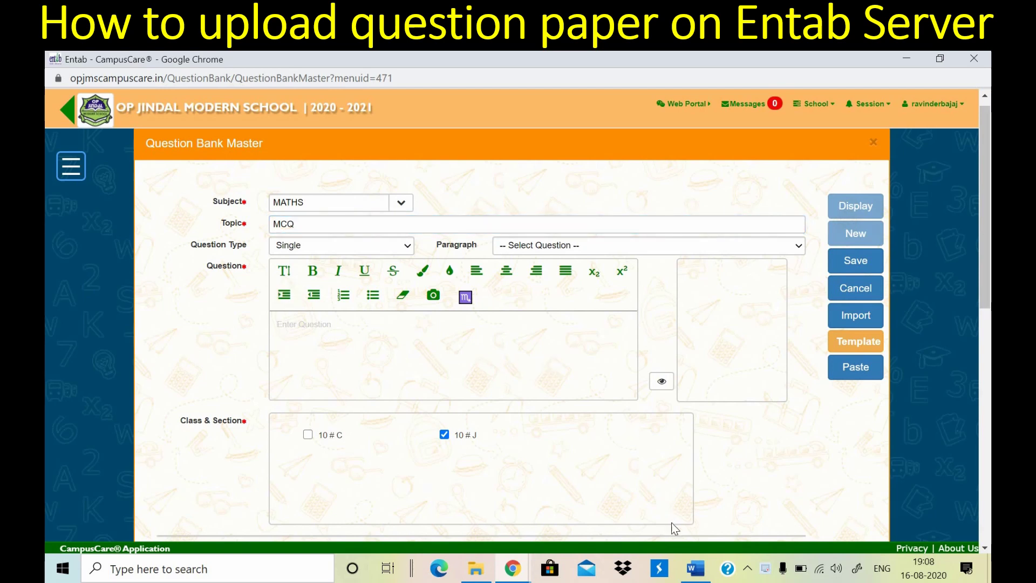
- Review triangle question 8 and its squared-term options in the Word sample paper, and open its picture Q4.jpg from the practice folder in Paint
{"action": "left_click", "coordinate": [694, 576]}
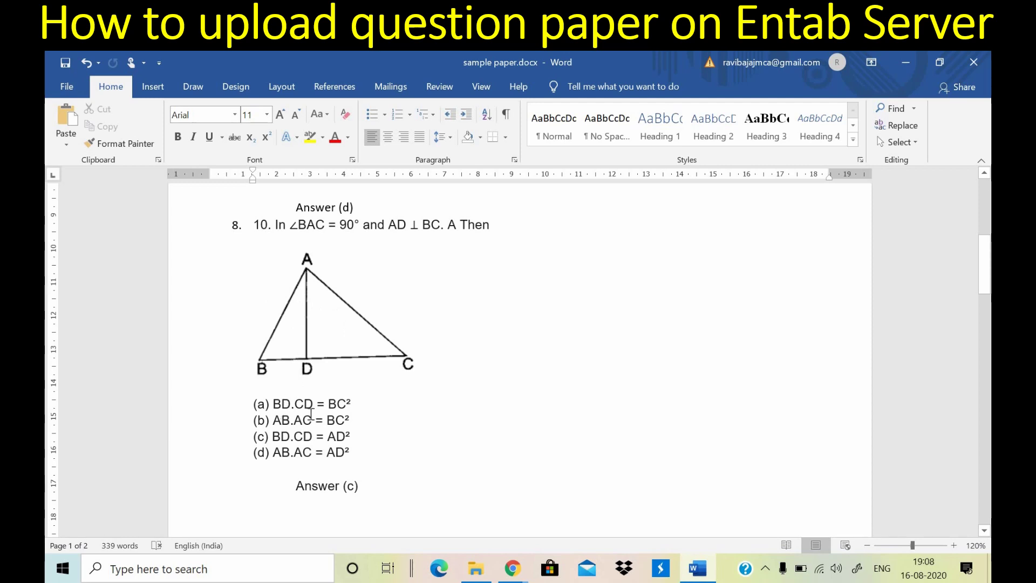
{"action": "left_click_drag", "start_coordinate": [348, 401], "coordinate": [359, 405]}
{"action": "left_click", "coordinate": [357, 453]}
{"action": "left_click", "coordinate": [906, 62]}
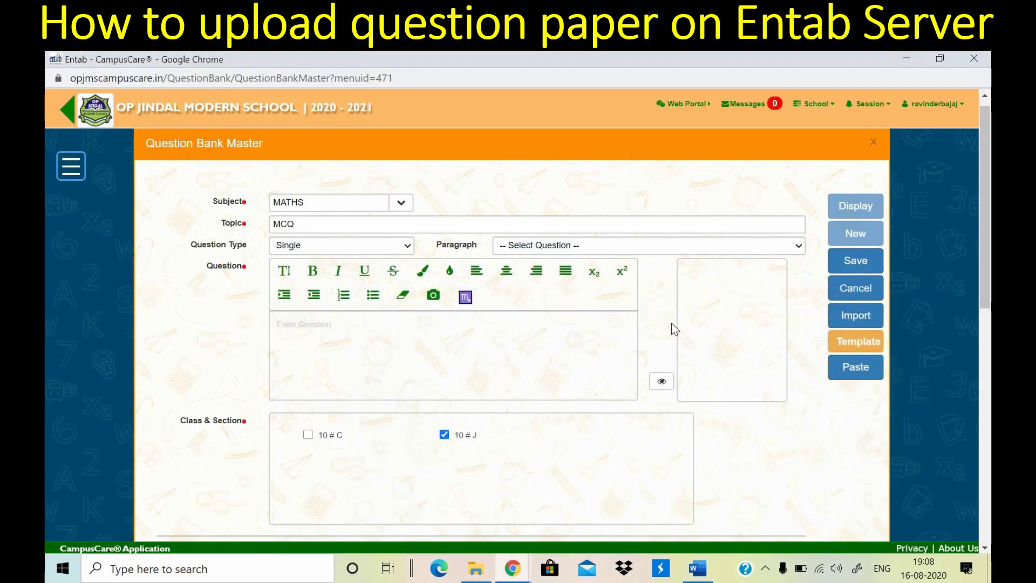
{"action": "mouse_move", "coordinate": [475, 567]}
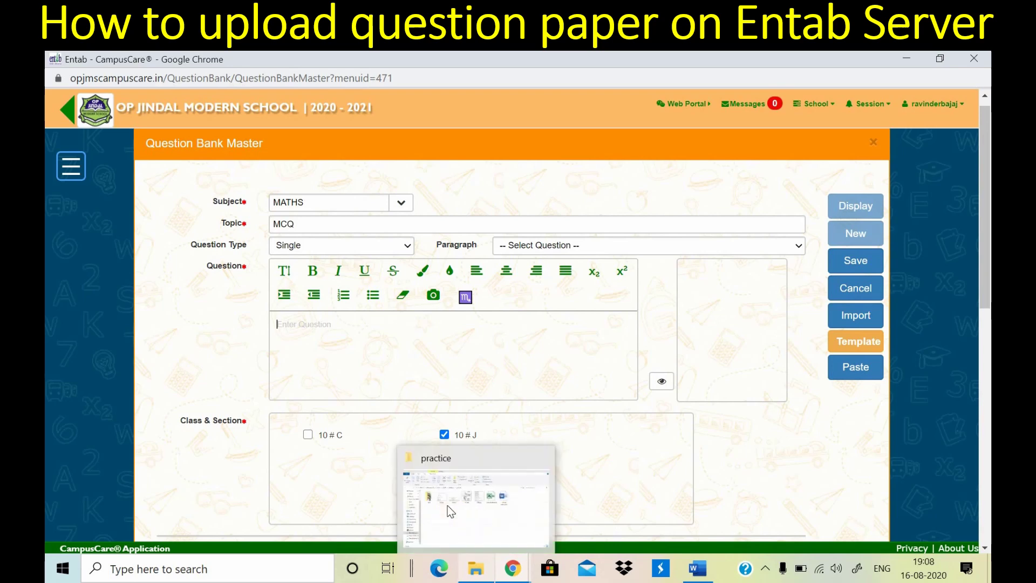
{"action": "left_click", "coordinate": [451, 511]}
{"action": "left_click", "coordinate": [285, 240]}
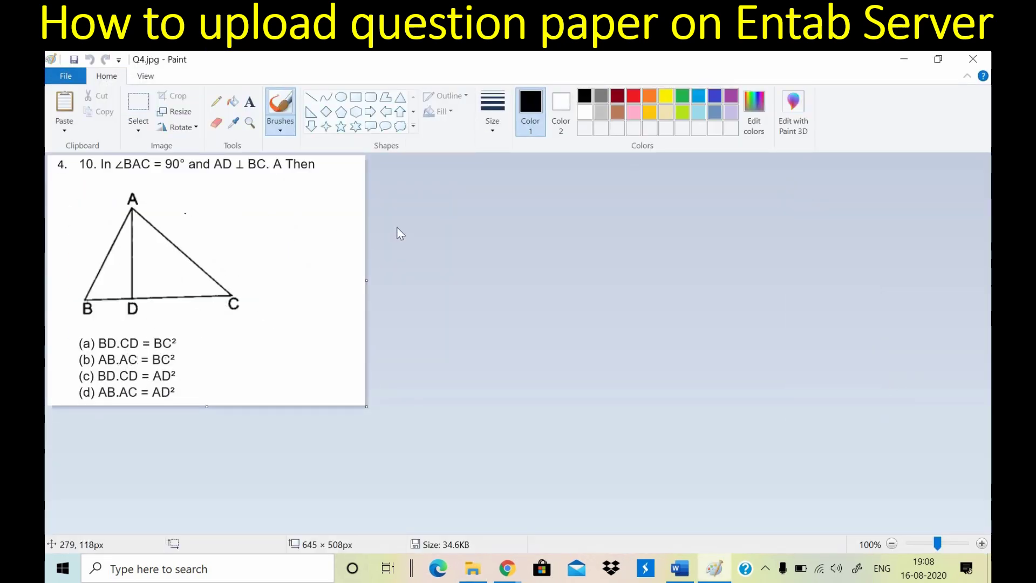
- Close the Q4.jpg picture, return to the Question Bank Master in Chrome, and insert an image placeholder in the question
{"action": "left_click", "coordinate": [974, 59]}
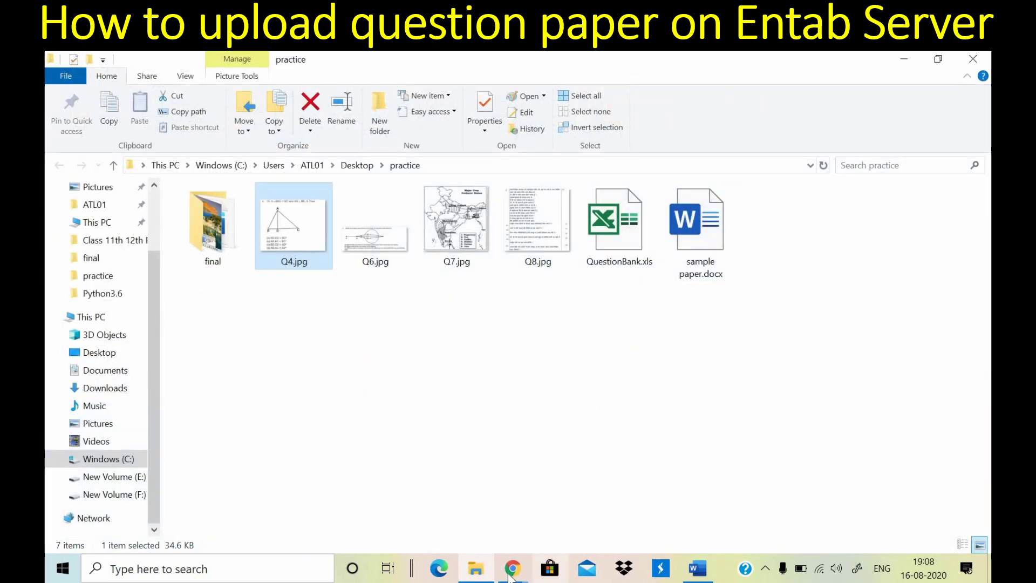
{"action": "mouse_move", "coordinate": [512, 574]}
{"action": "left_click", "coordinate": [588, 506]}
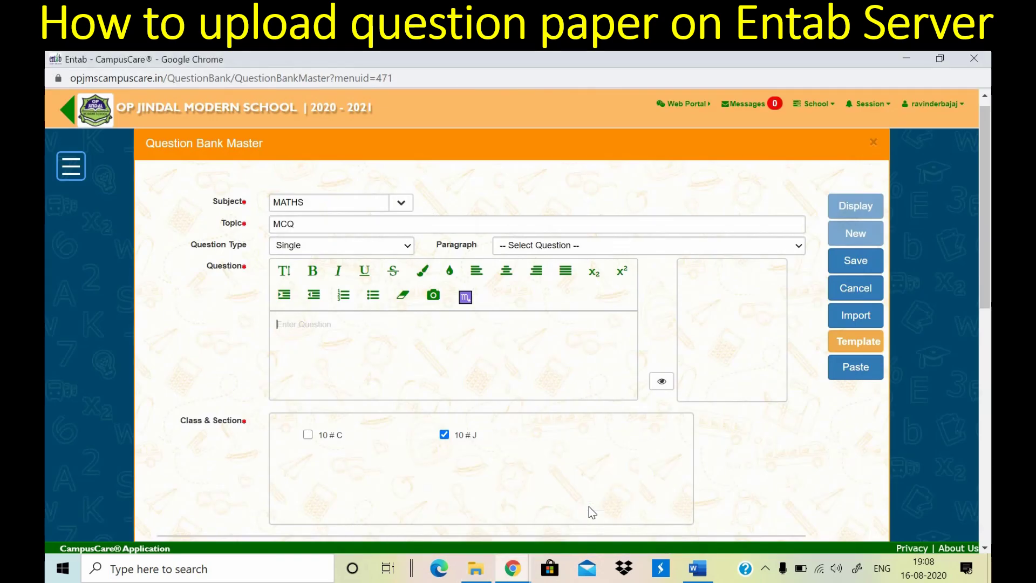
{"action": "left_click", "coordinate": [337, 271]}
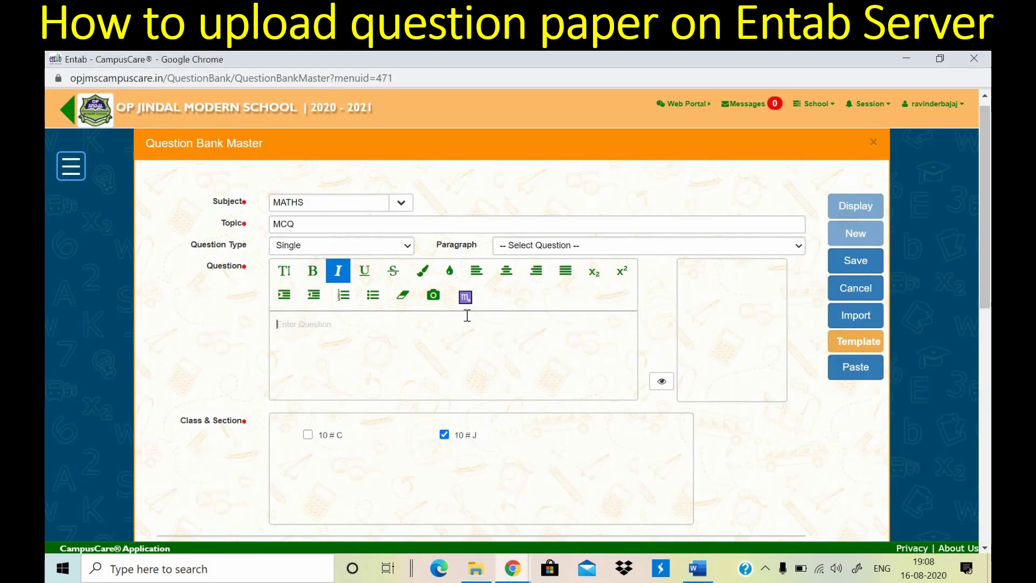
{"action": "left_click", "coordinate": [433, 296]}
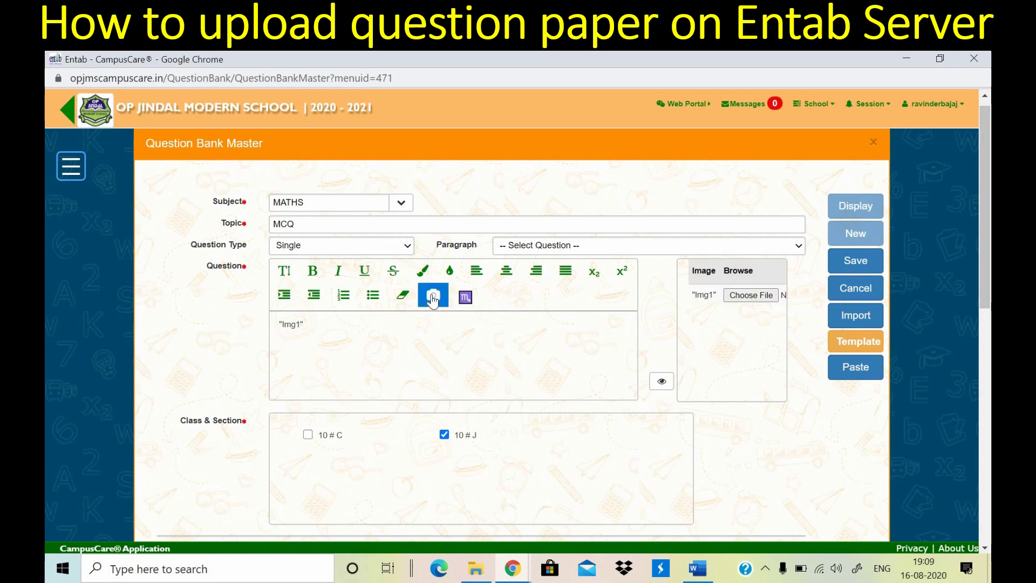
- Attach Q4.jpg from the practice folder to the question's image placeholder "Img1"
{"action": "left_click", "coordinate": [752, 298]}
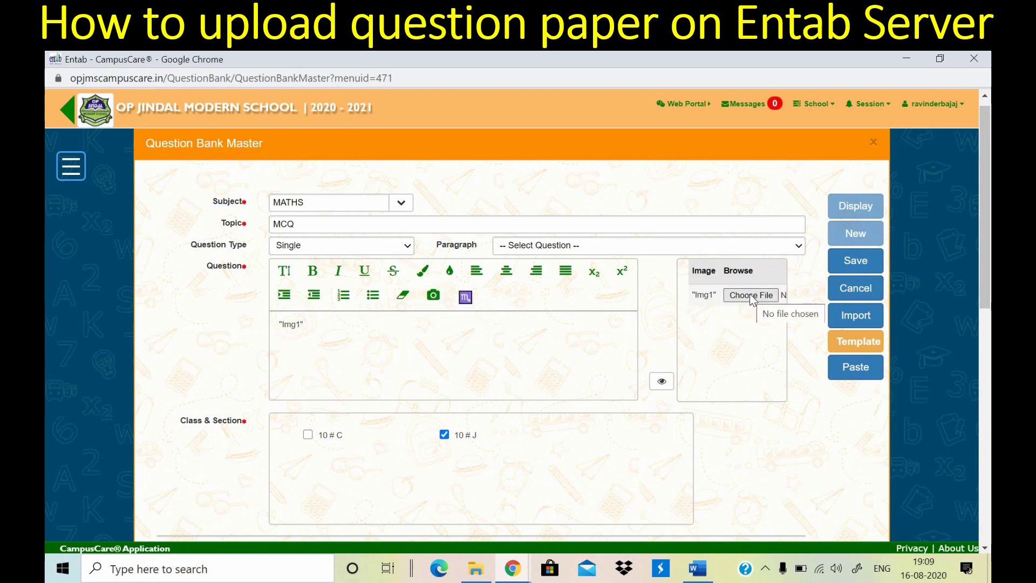
{"action": "left_click", "coordinate": [752, 297]}
{"action": "left_click", "coordinate": [751, 296]}
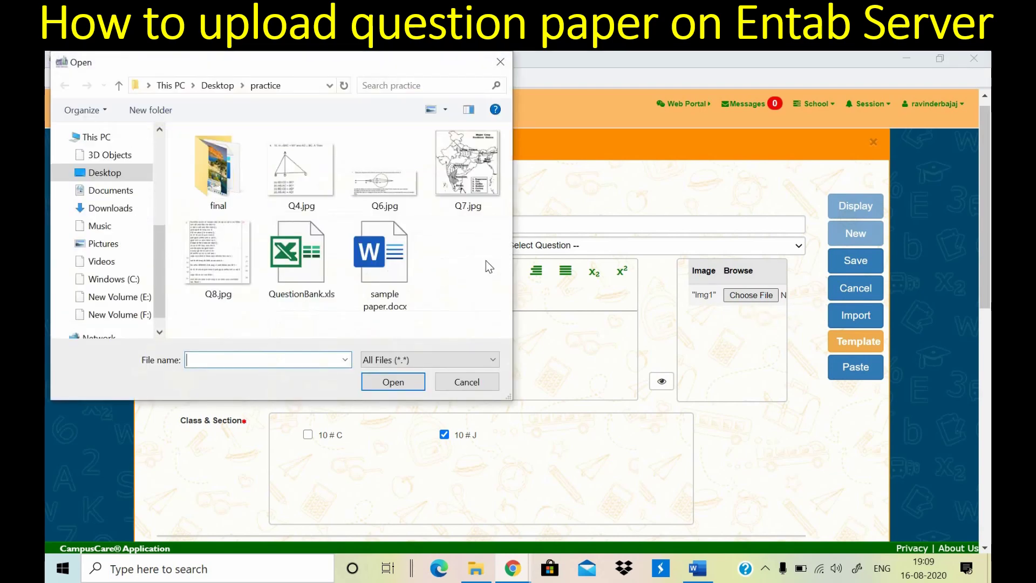
{"action": "left_click", "coordinate": [297, 174]}
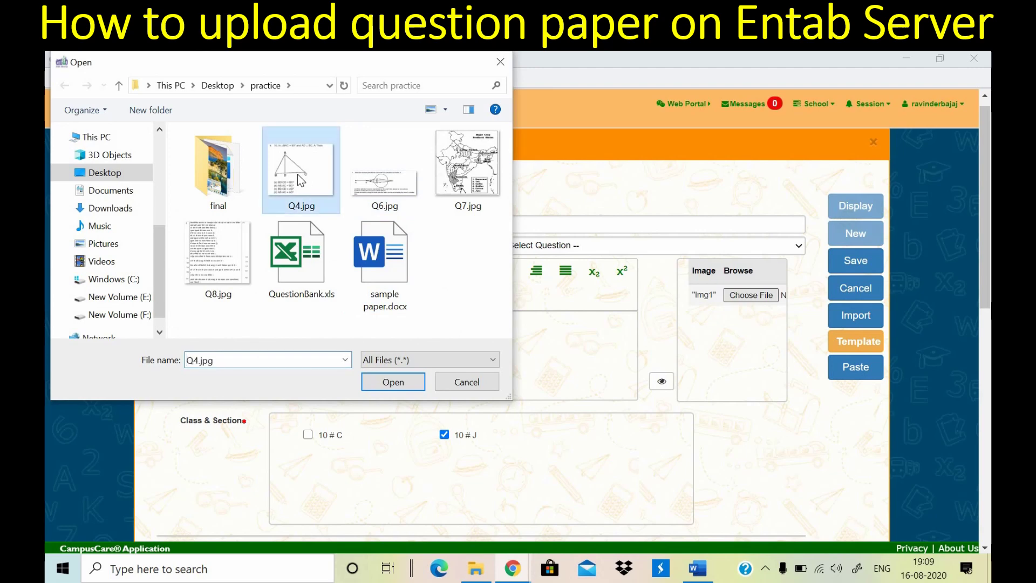
{"action": "left_click", "coordinate": [396, 385]}
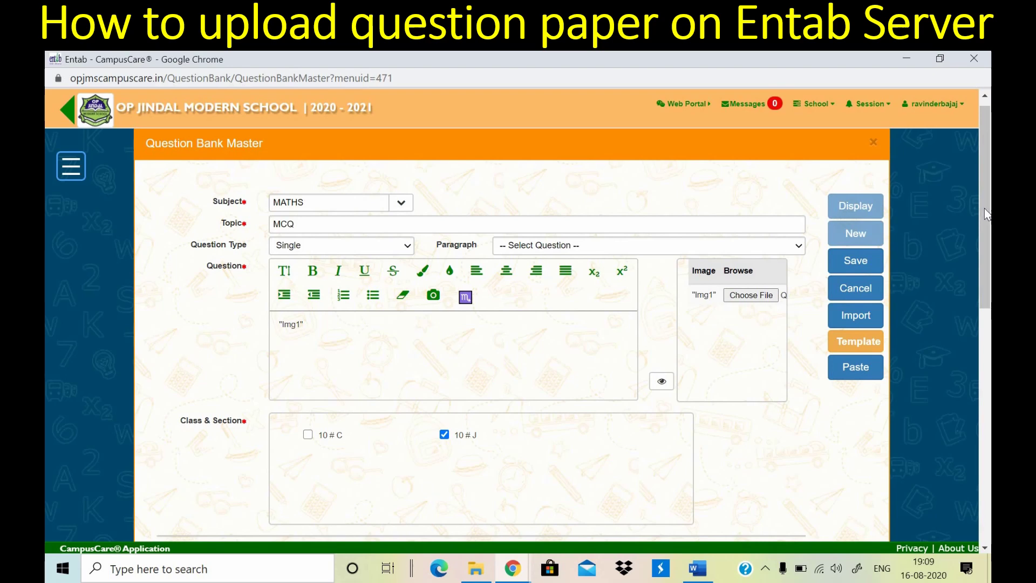
- Set the triangle question's level to Low
{"action": "scroll", "coordinate": [986, 226], "scroll_direction": "down", "scroll_amount": 1}
{"action": "scroll", "coordinate": [986, 227], "scroll_direction": "down", "scroll_amount": 2}
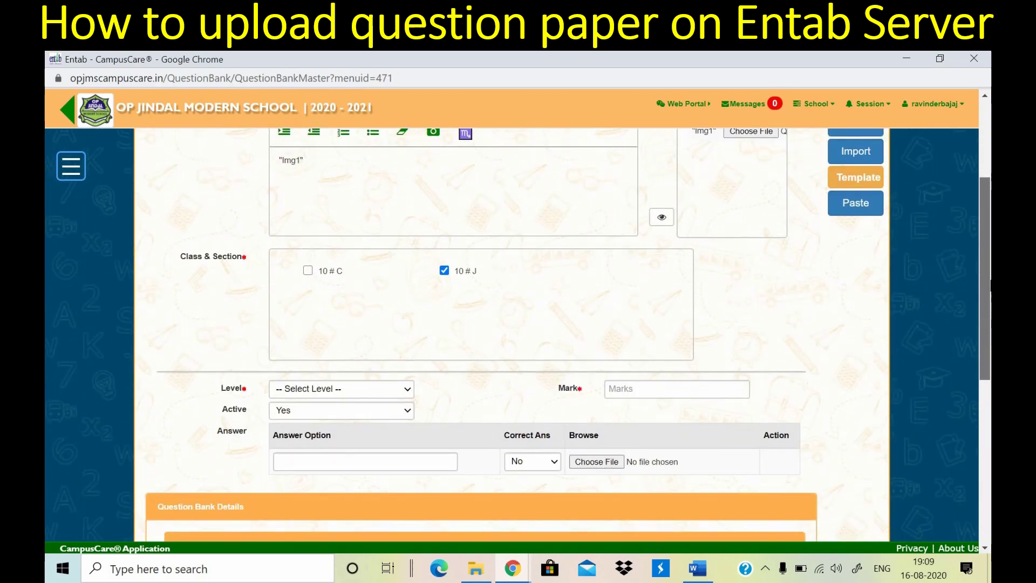
{"action": "left_click", "coordinate": [361, 387]}
{"action": "left_click", "coordinate": [353, 435]}
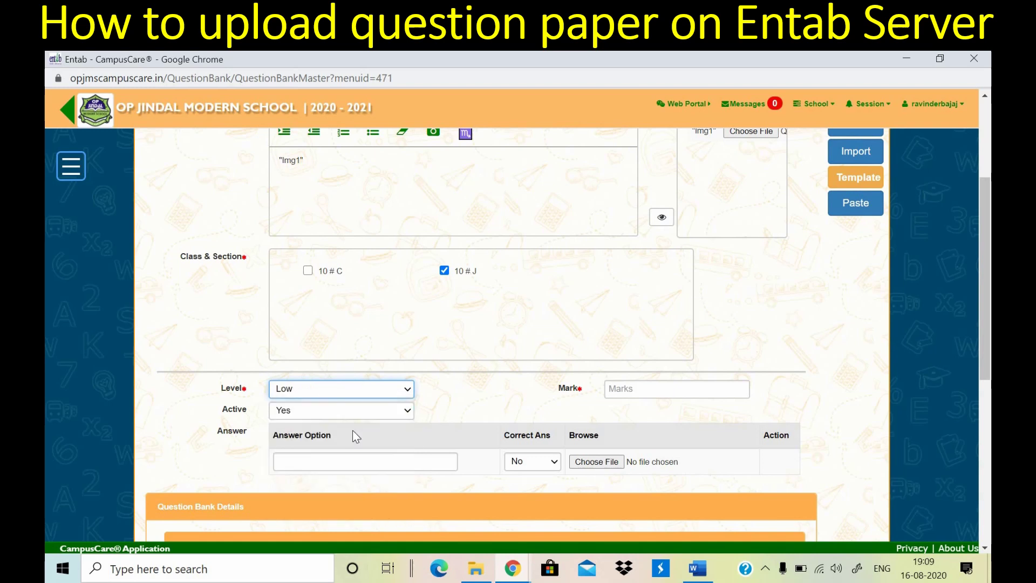
- Enter (A), (B), (C) and (D) as the four answer options of the triangle question
{"action": "left_click", "coordinate": [378, 460]}
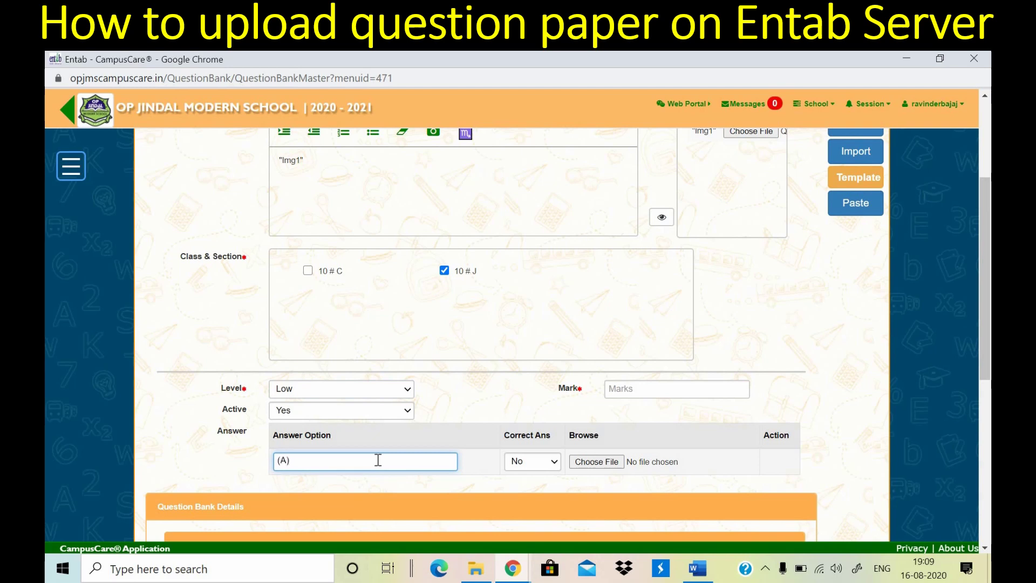
{"action": "key", "text": "Return"}
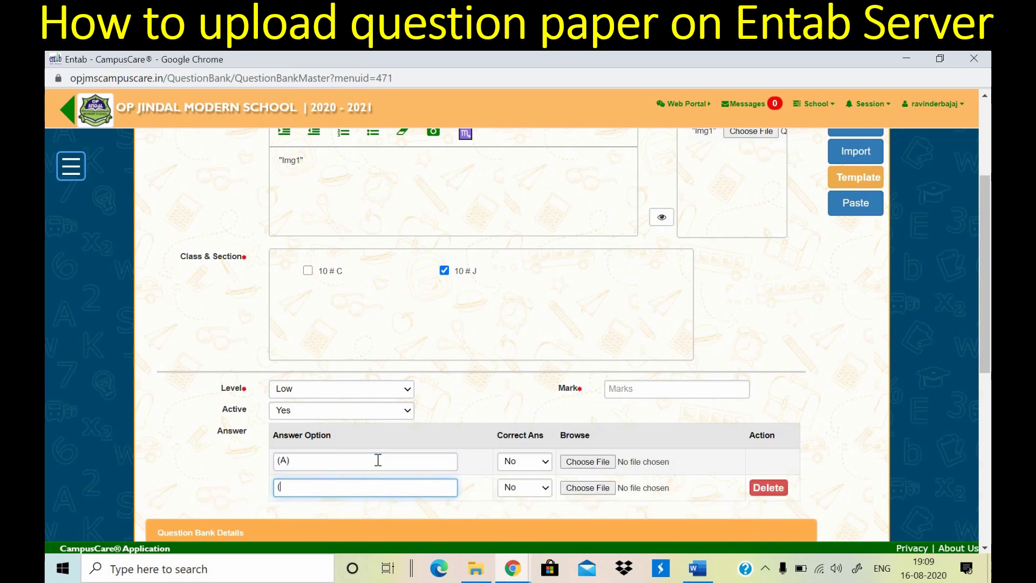
{"action": "type", "text": "(B)"}
{"action": "key", "text": "Return"}
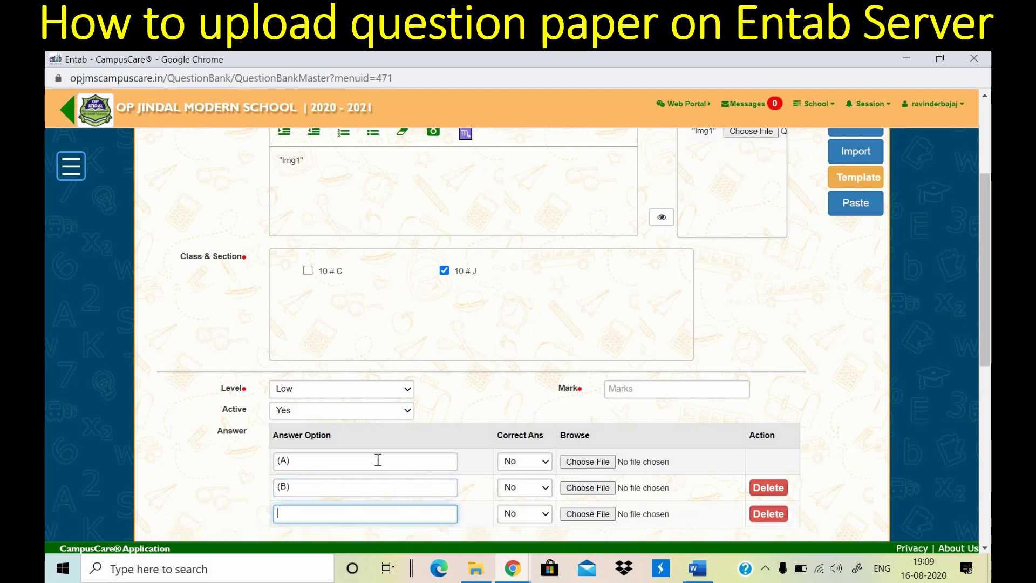
{"action": "type", "text": "(C"}
{"action": "key", "text": "Return"}
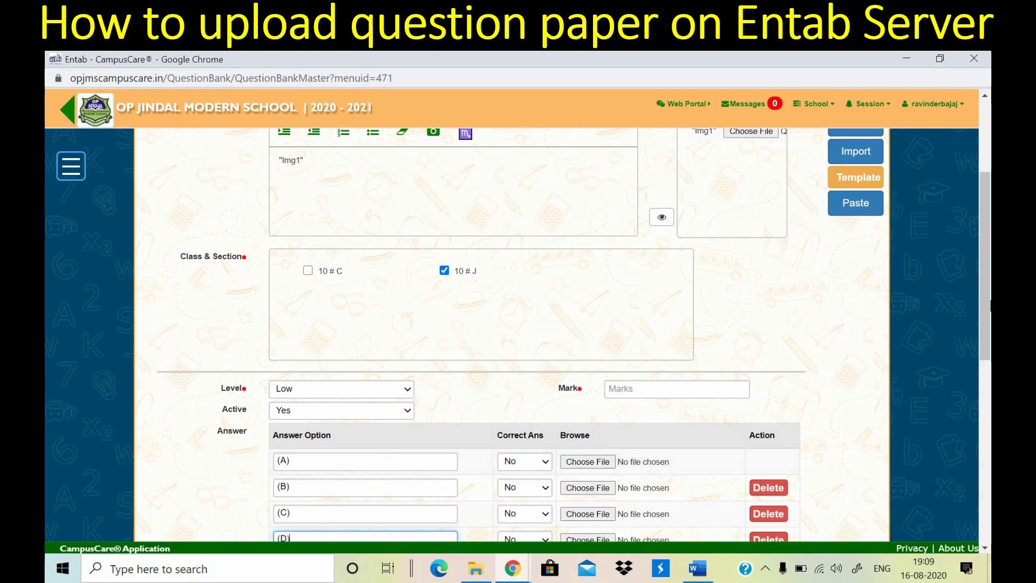
- Check the answer to triangle question 8 in the Word sample paper and mark option (C) as correct in CampusCare
{"action": "scroll", "coordinate": [987, 317], "scroll_direction": "down", "scroll_amount": 3}
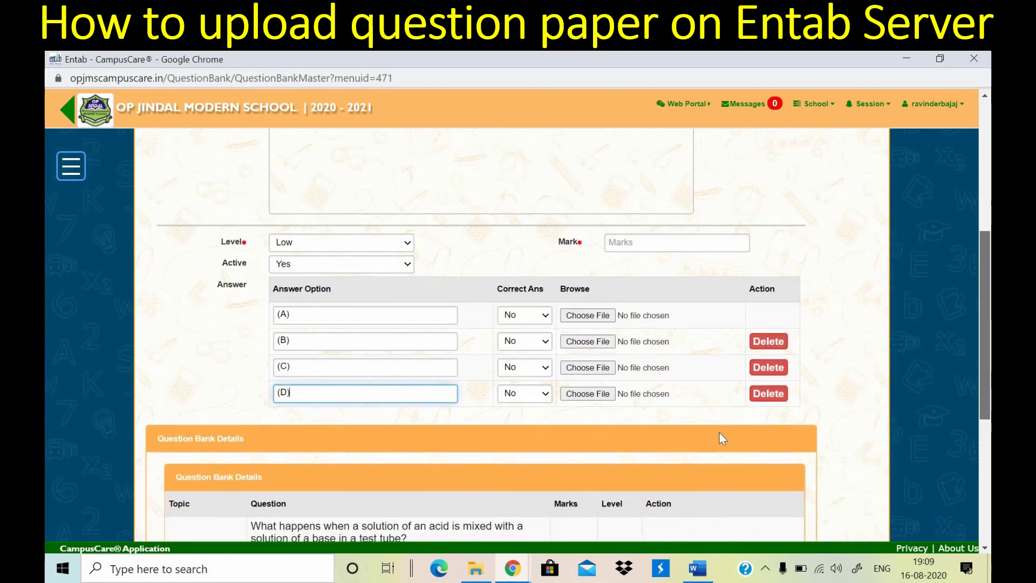
{"action": "left_click", "coordinate": [697, 568]}
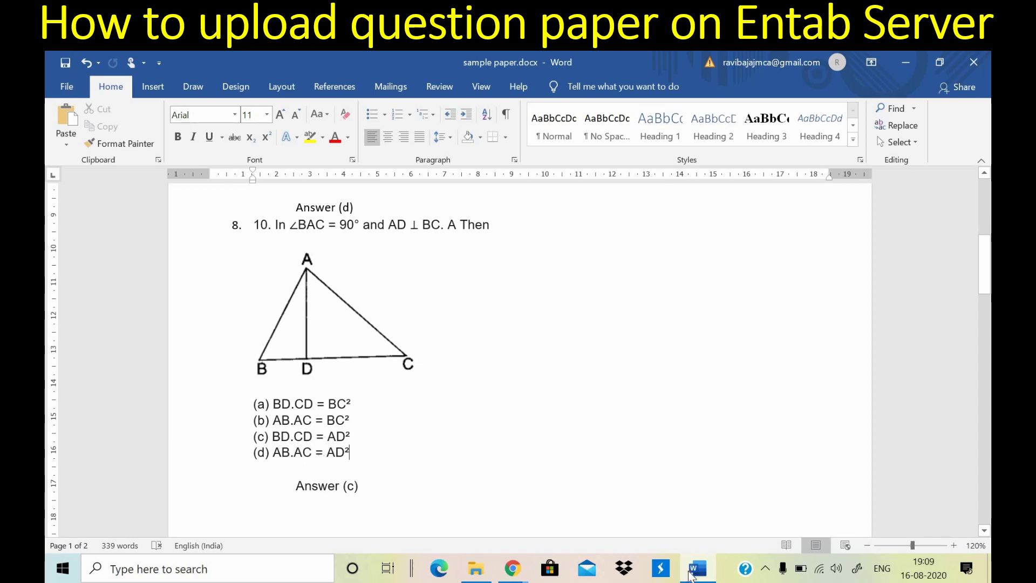
{"action": "mouse_move", "coordinate": [513, 569]}
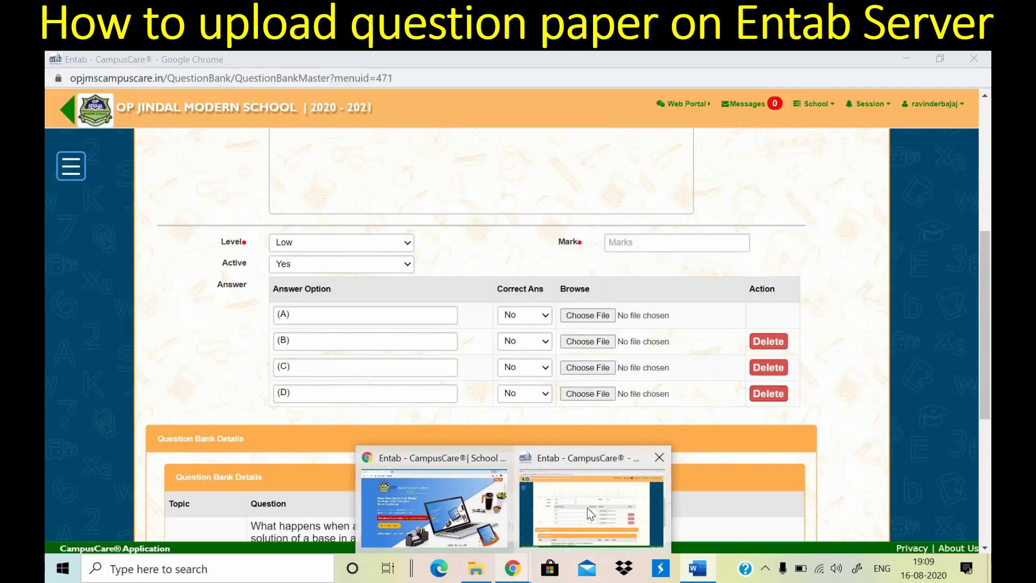
{"action": "left_click", "coordinate": [588, 507]}
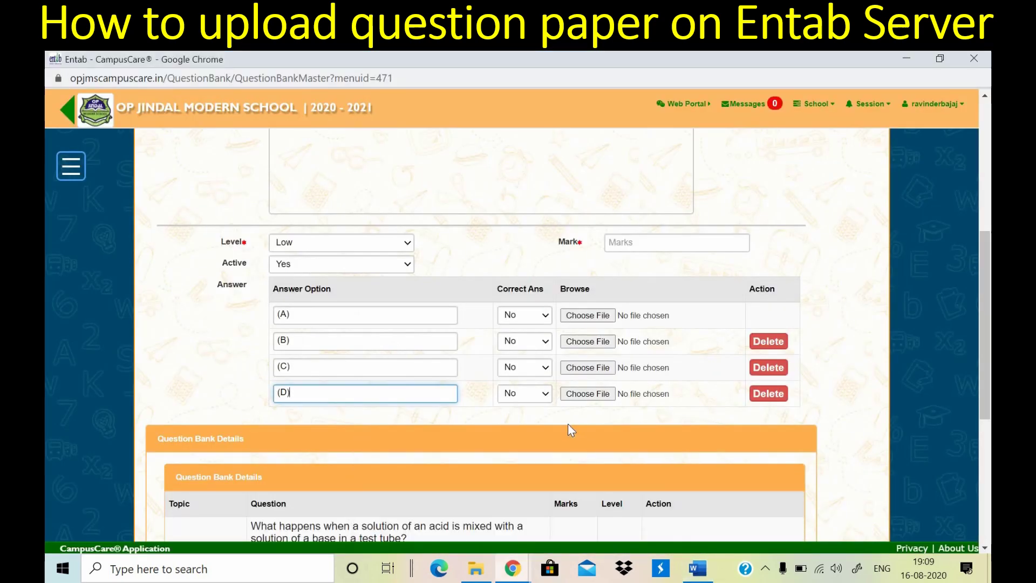
{"action": "left_click", "coordinate": [546, 369]}
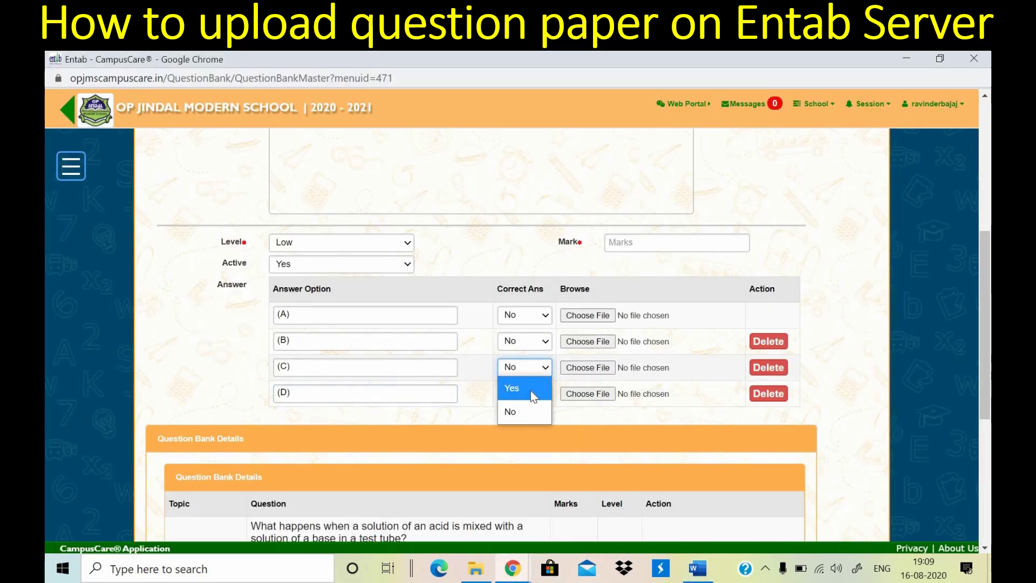
{"action": "left_click", "coordinate": [530, 391]}
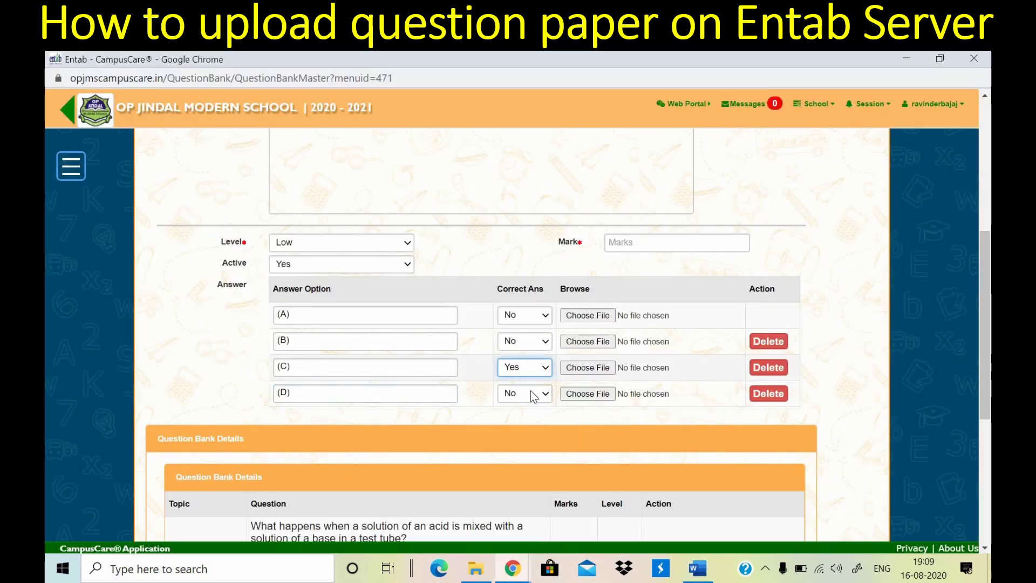
- Set the triangle question's mark to 1 and save the entry
{"action": "left_click", "coordinate": [691, 244]}
{"action": "type", "text": "1"}
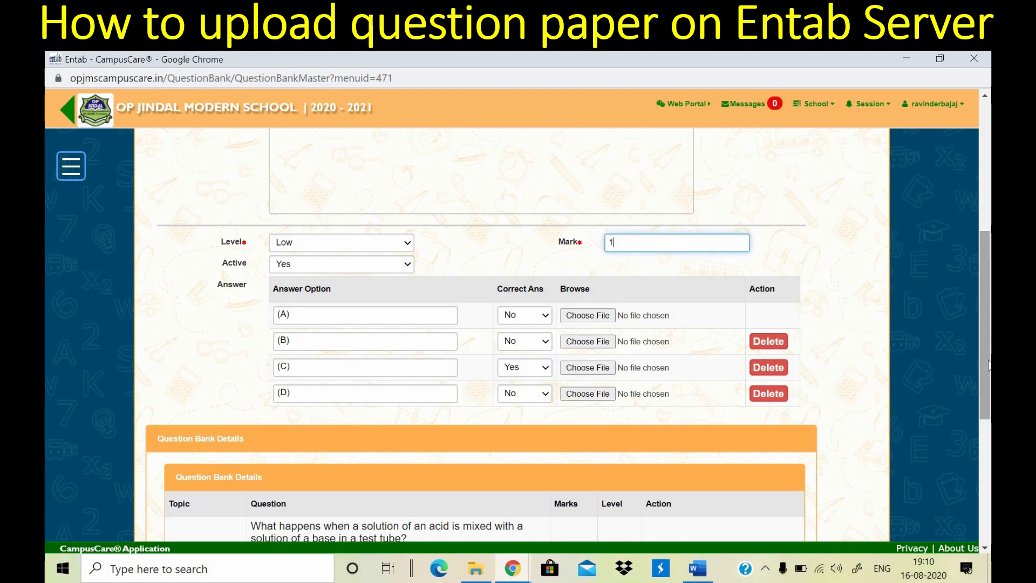
{"action": "left_click_drag", "start_coordinate": [984, 243], "coordinate": [980, 180]}
{"action": "scroll", "coordinate": [980, 249], "scroll_direction": "up", "scroll_amount": 5}
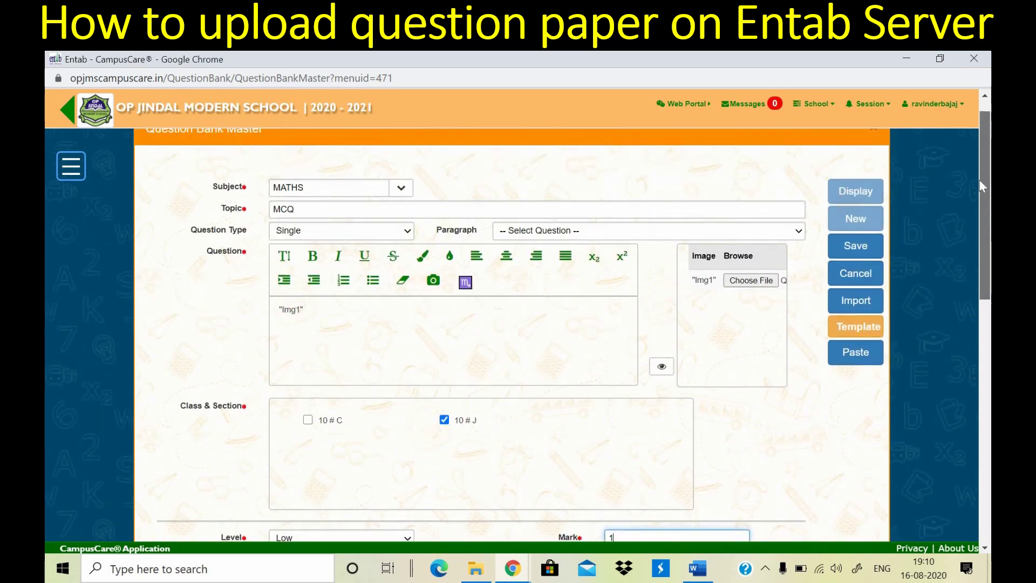
{"action": "left_click", "coordinate": [840, 269]}
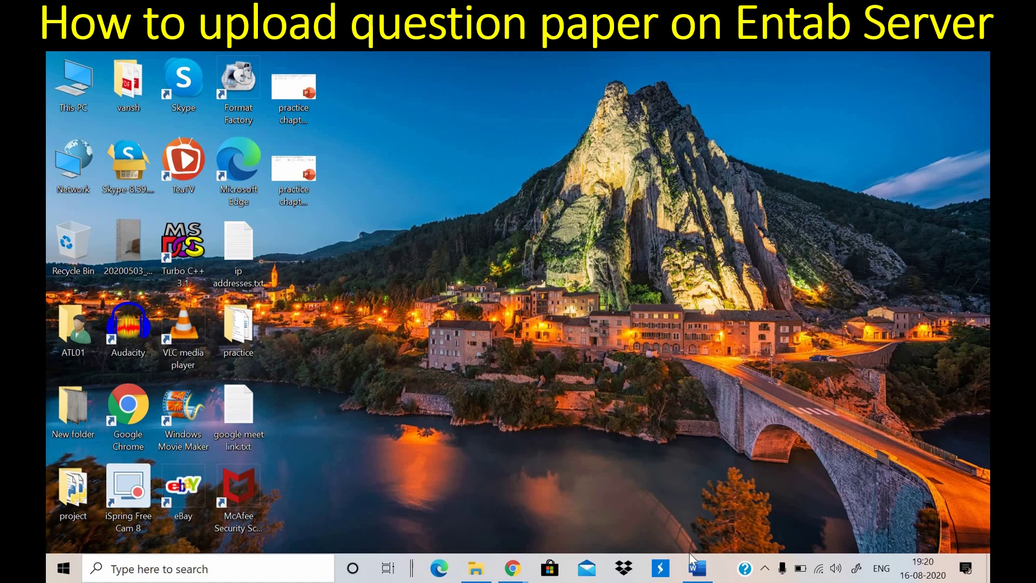
- Review the power foods passage in the Word sample paper, and open the Question Bank Master under School Online in CampusCare
{"action": "left_click", "coordinate": [697, 568]}
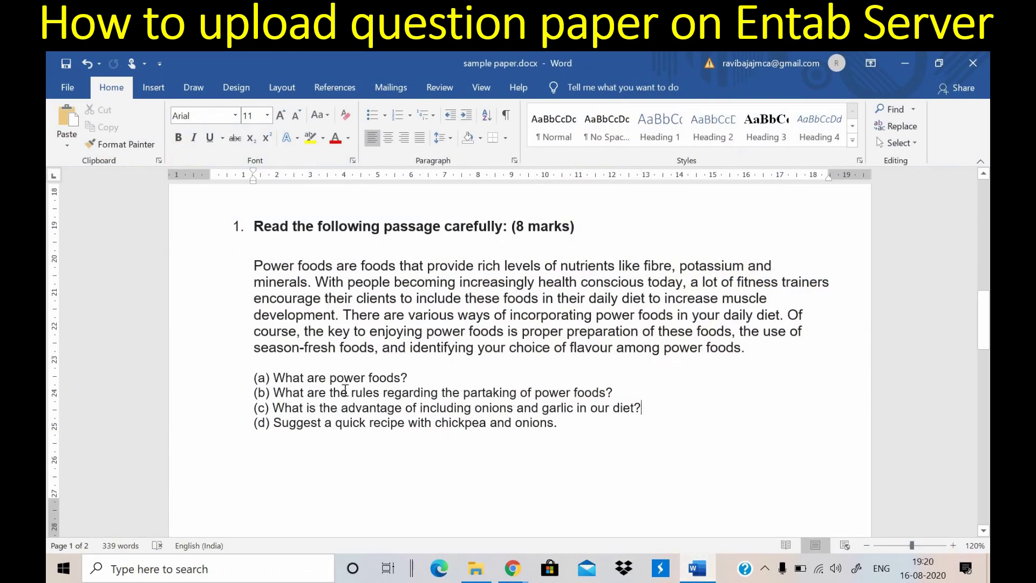
{"action": "left_click", "coordinate": [904, 65]}
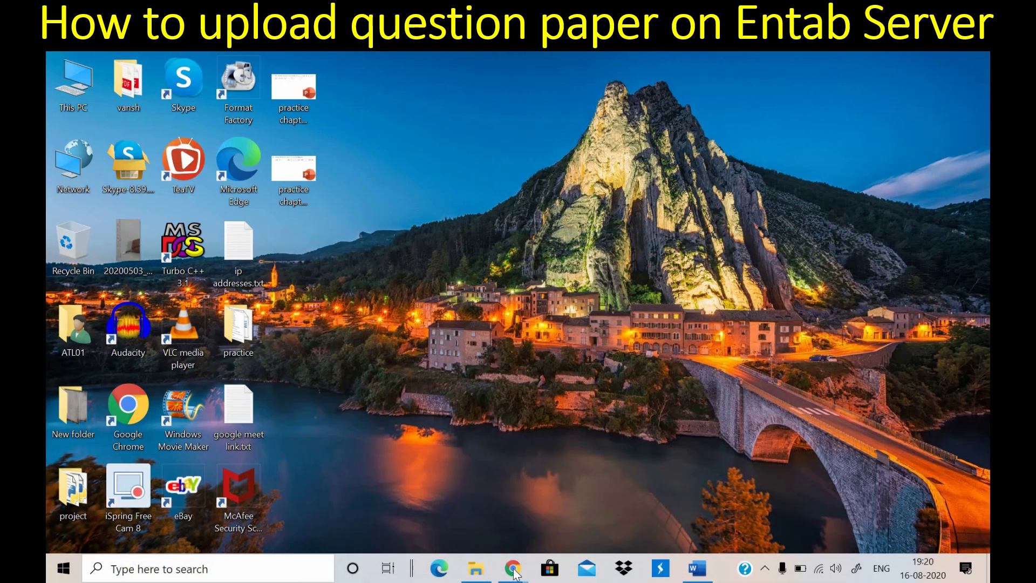
{"action": "mouse_move", "coordinate": [514, 571]}
{"action": "left_click", "coordinate": [545, 532]}
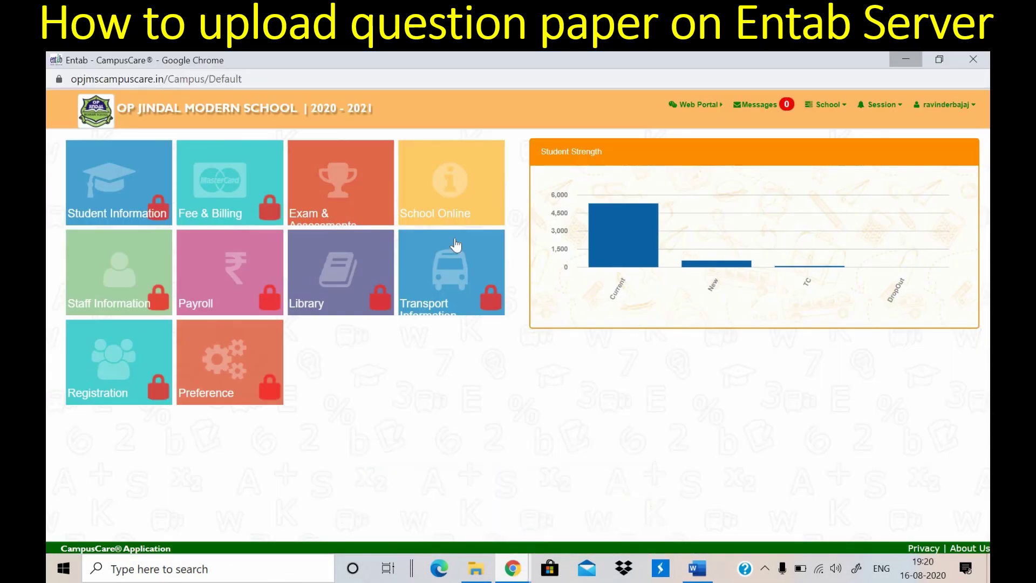
{"action": "left_click", "coordinate": [474, 201]}
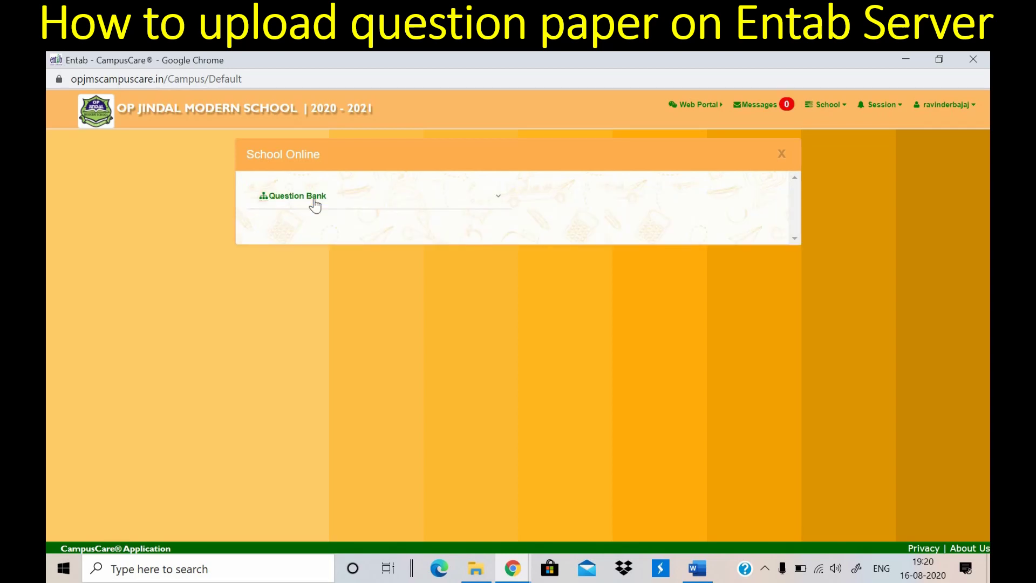
{"action": "left_click", "coordinate": [316, 205]}
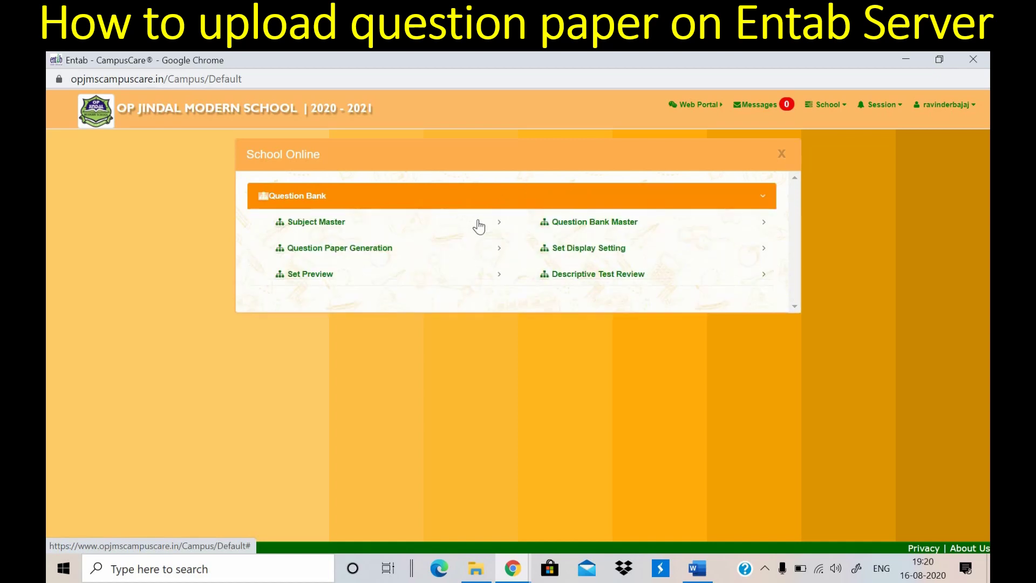
{"action": "left_click", "coordinate": [595, 224]}
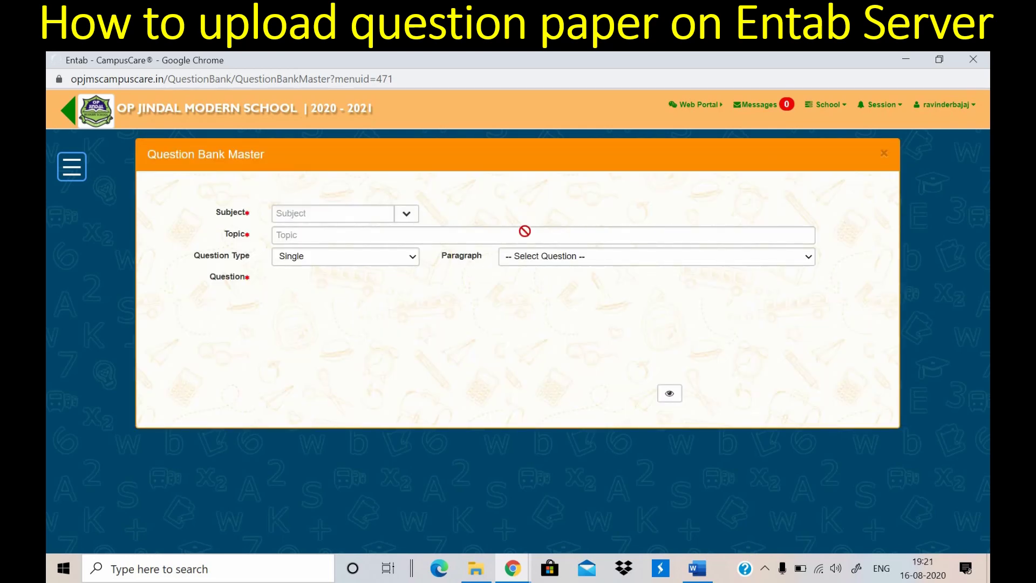
- Start a new question entry with subject MATHS, class 10 # J and topic Unseen Passage
{"action": "left_click", "coordinate": [858, 247]}
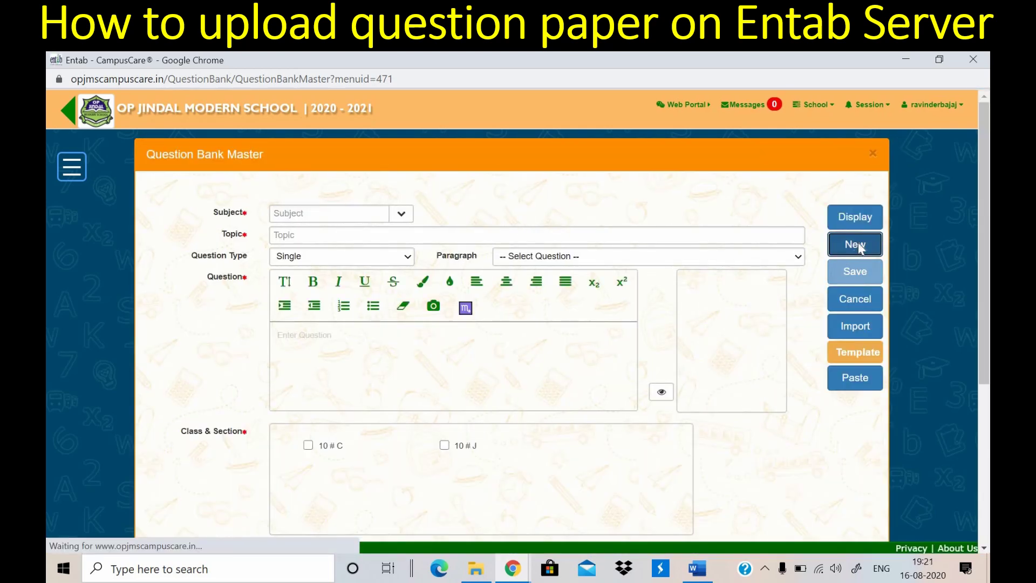
{"action": "left_click", "coordinate": [401, 215]}
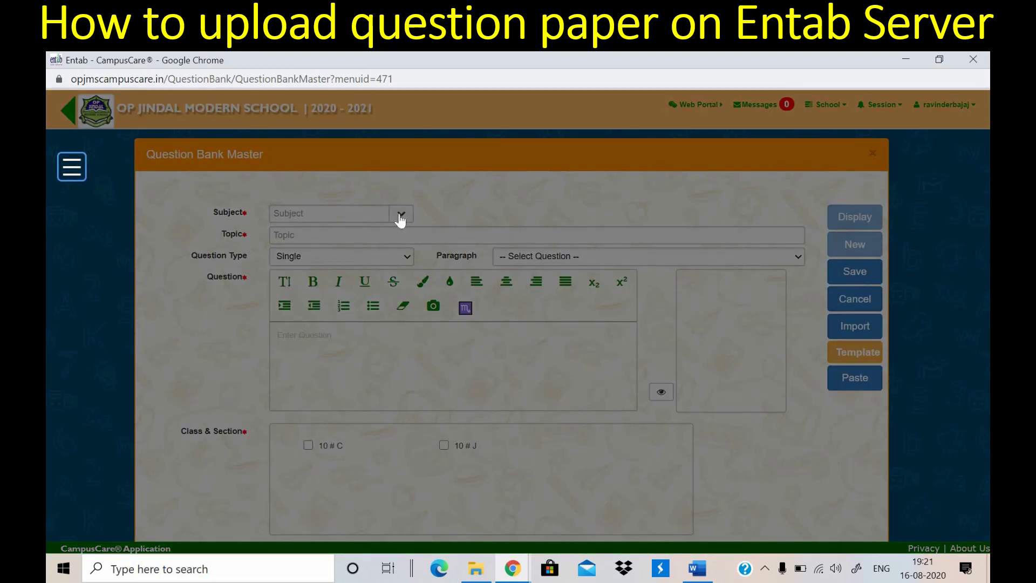
{"action": "left_click", "coordinate": [398, 223]}
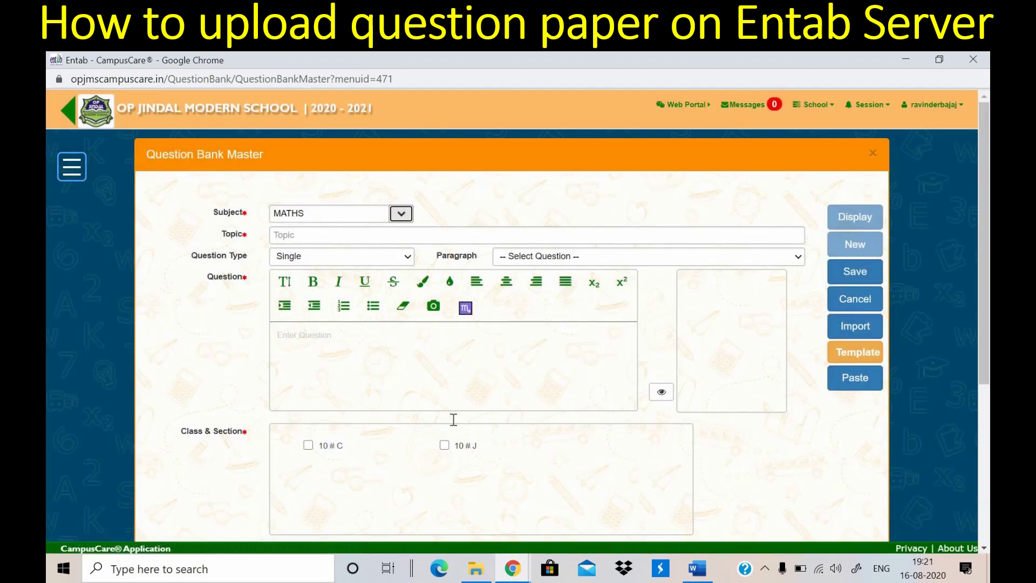
{"action": "left_click", "coordinate": [444, 446]}
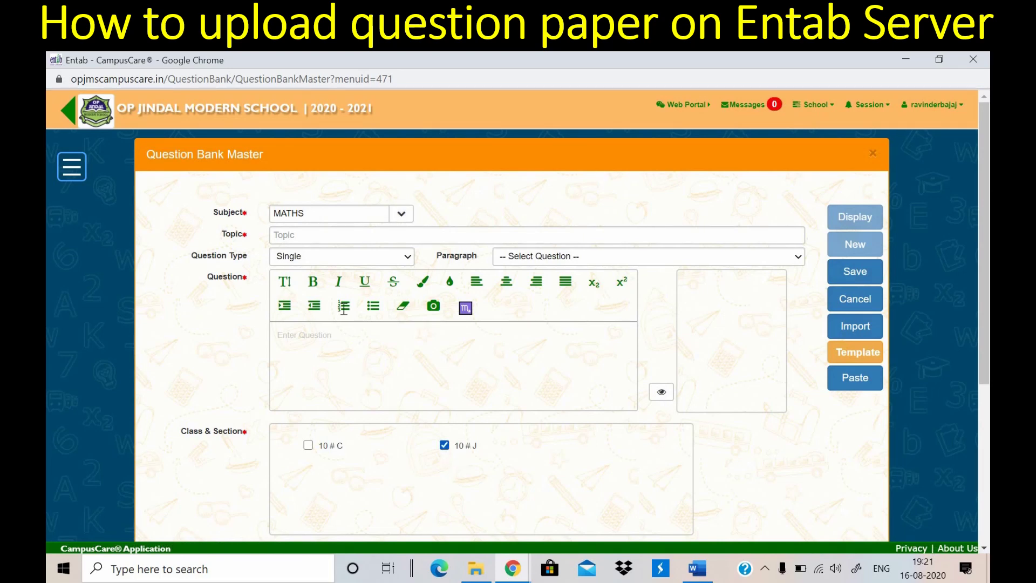
{"action": "left_click", "coordinate": [317, 233]}
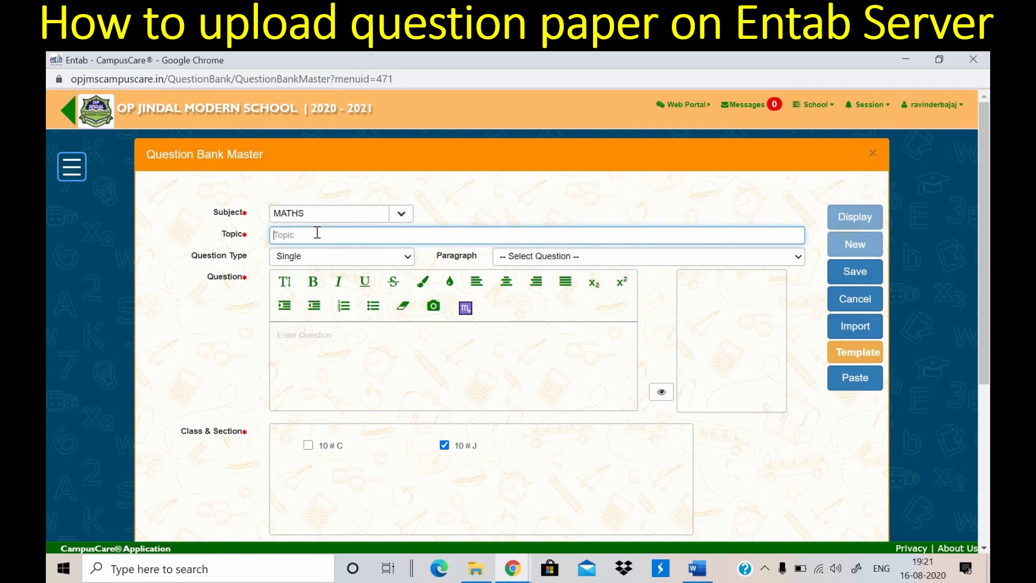
{"action": "type", "text": "UNSEEN"}
{"action": "key", "text": "Down"}
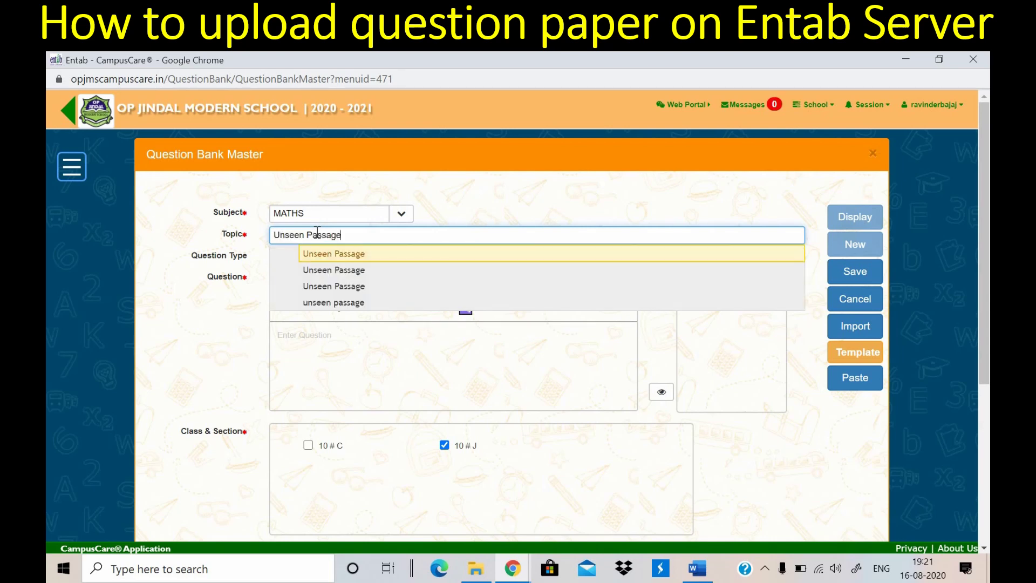
{"action": "key", "text": "Return"}
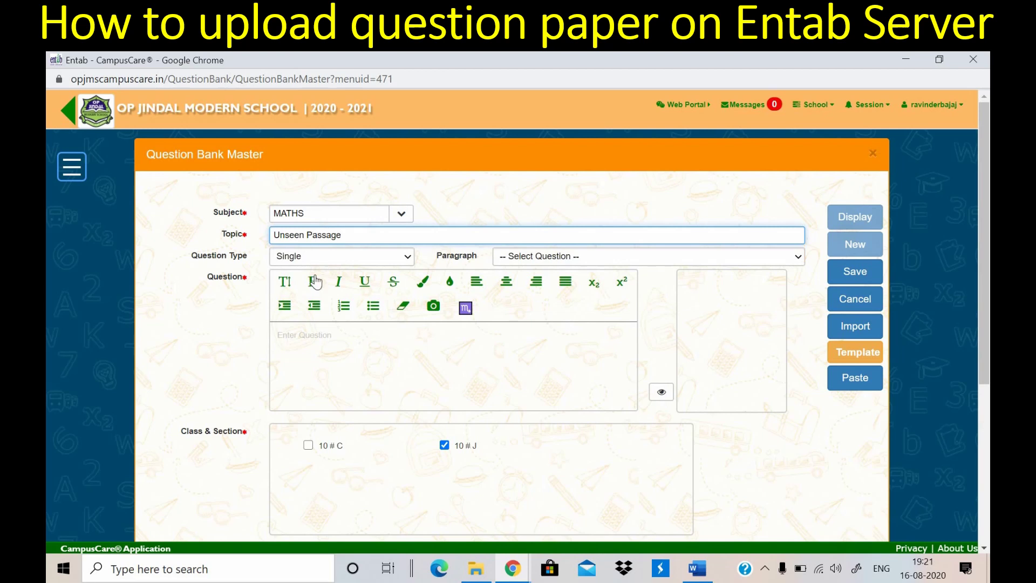
- Copy the power foods passage with its heading and questions (a) to (d) from the Word sample paper into the CampusCare question
{"action": "left_click", "coordinate": [329, 341]}
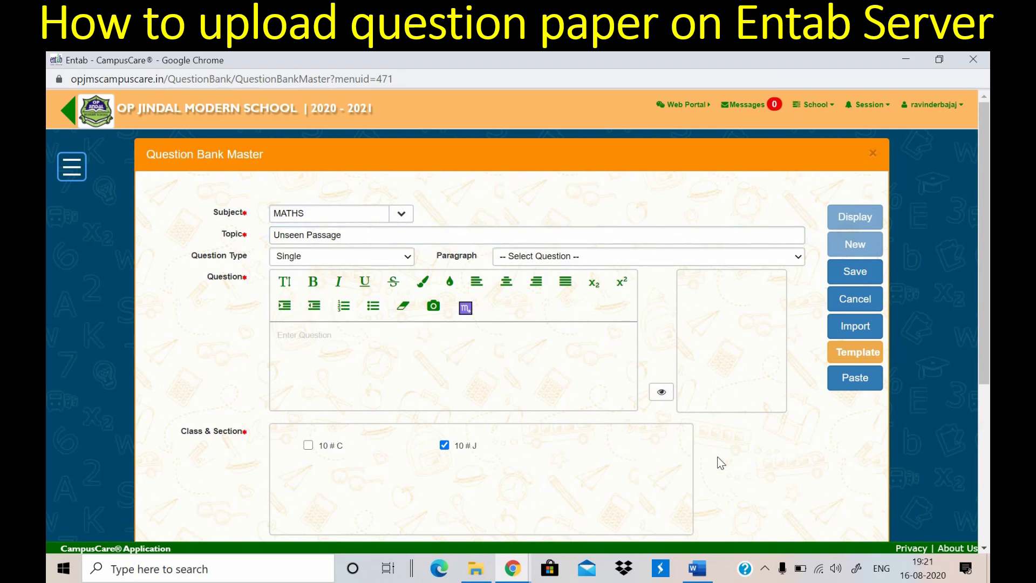
{"action": "left_click", "coordinate": [697, 568]}
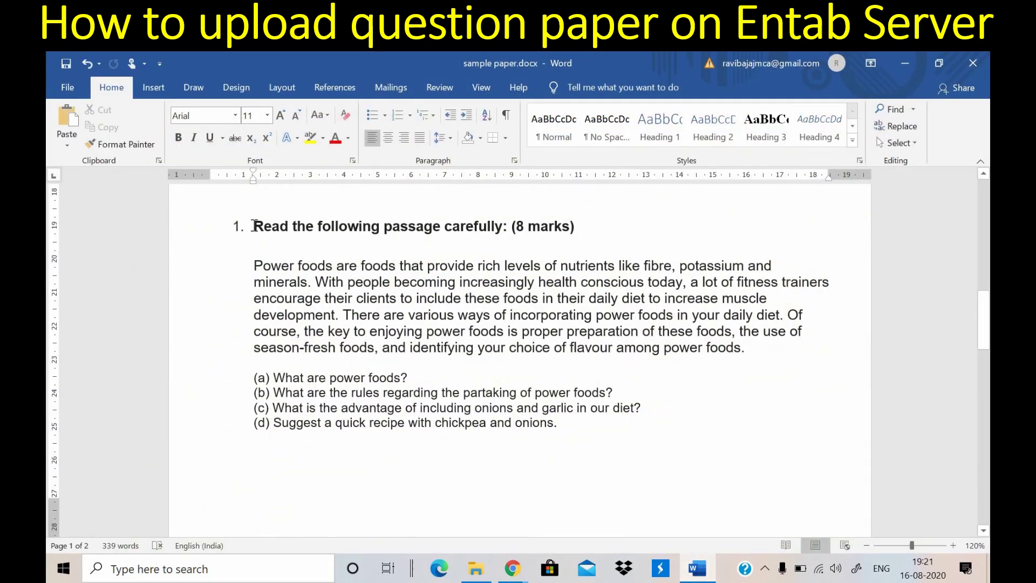
{"action": "left_click_drag", "start_coordinate": [254, 224], "coordinate": [558, 423]}
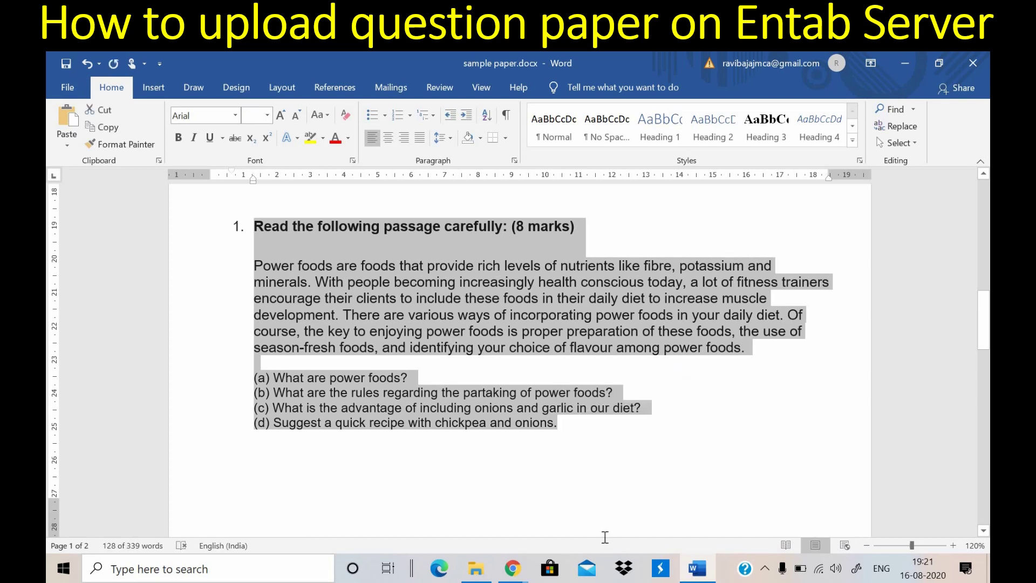
{"action": "left_click", "coordinate": [707, 577]}
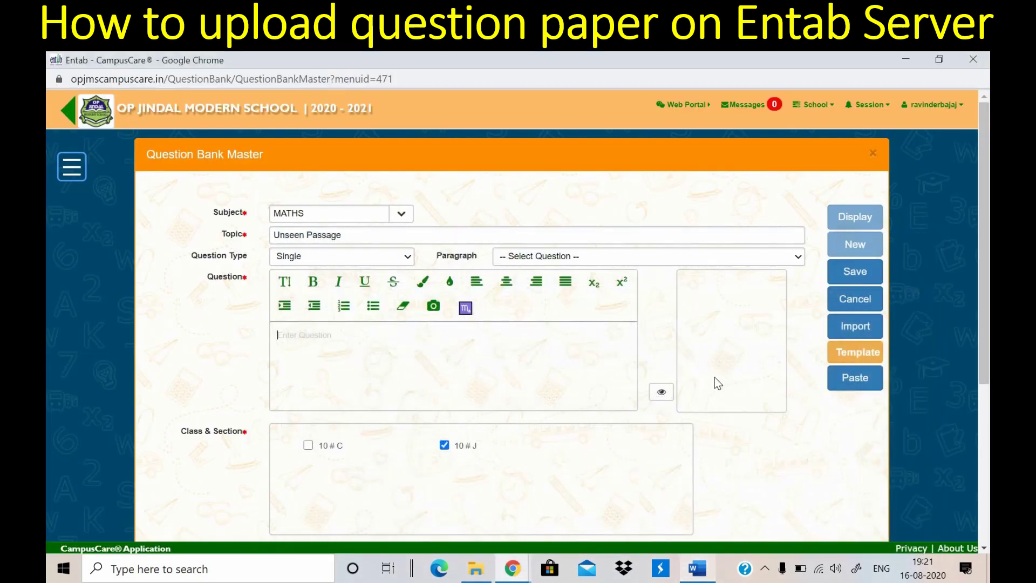
{"action": "left_click", "coordinate": [841, 379]}
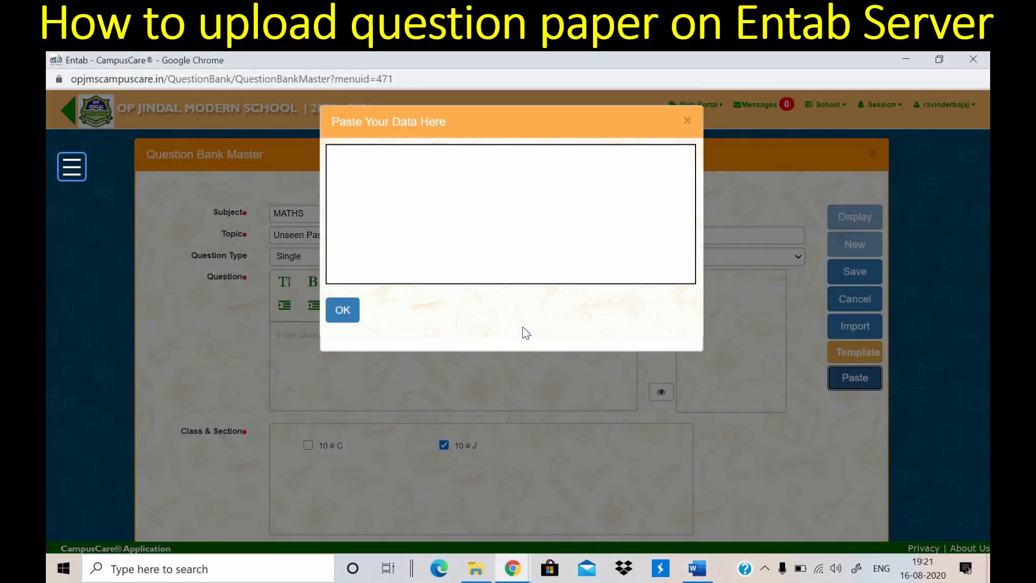
{"action": "left_click", "coordinate": [465, 194]}
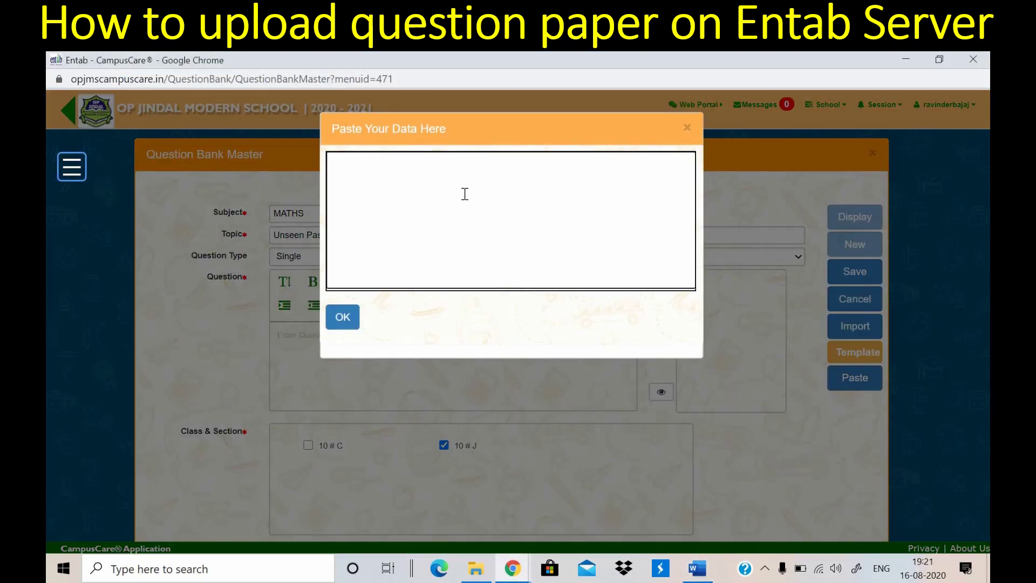
{"action": "key", "text": "ctrl+v"}
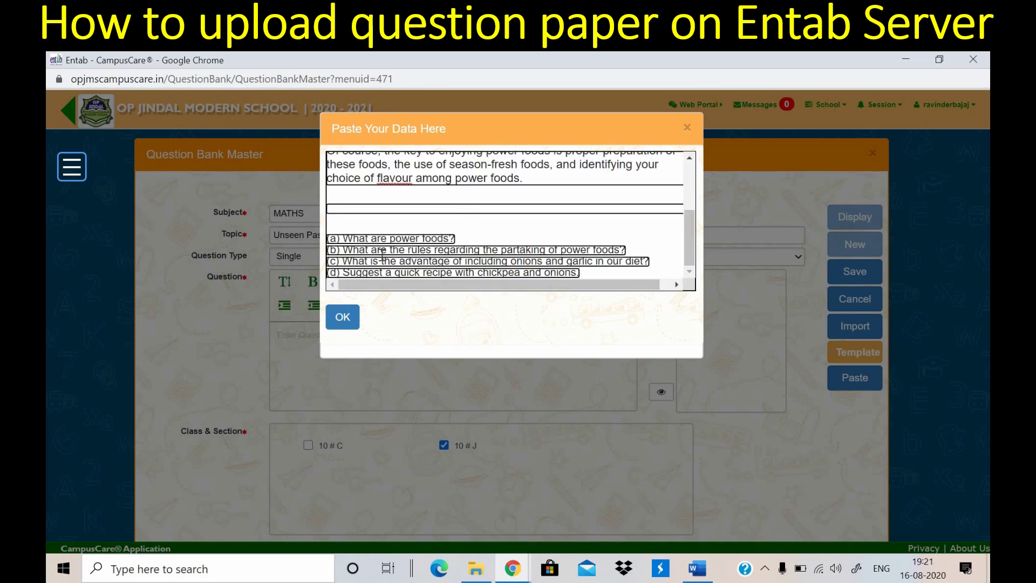
{"action": "left_click", "coordinate": [346, 320]}
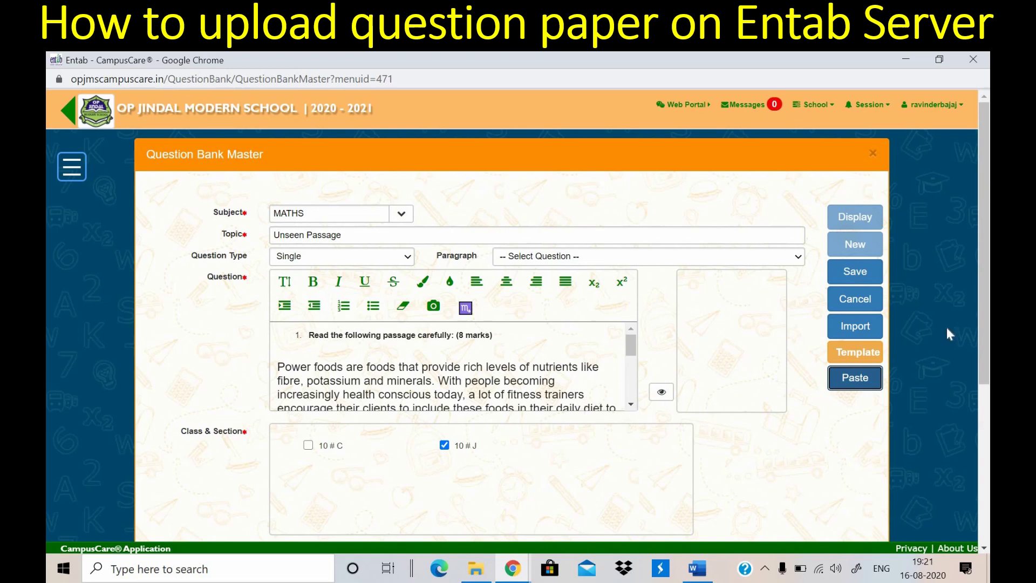
- Check the pasted passage, set its level to Descriptive and its mark to 8, and save the question
{"action": "scroll", "coordinate": [983, 354], "scroll_direction": "down", "scroll_amount": 2}
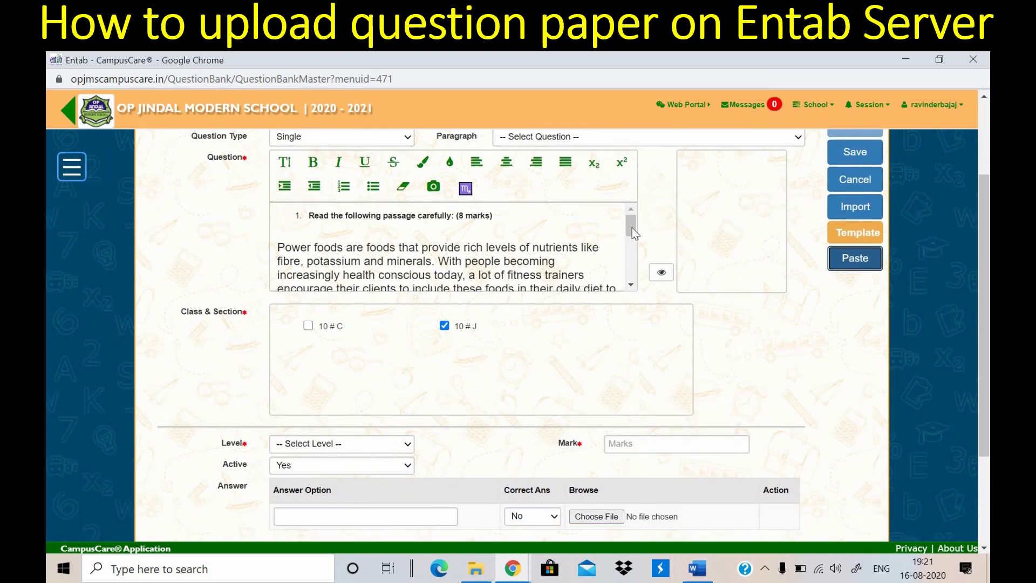
{"action": "left_click_drag", "start_coordinate": [632, 229], "coordinate": [641, 290]}
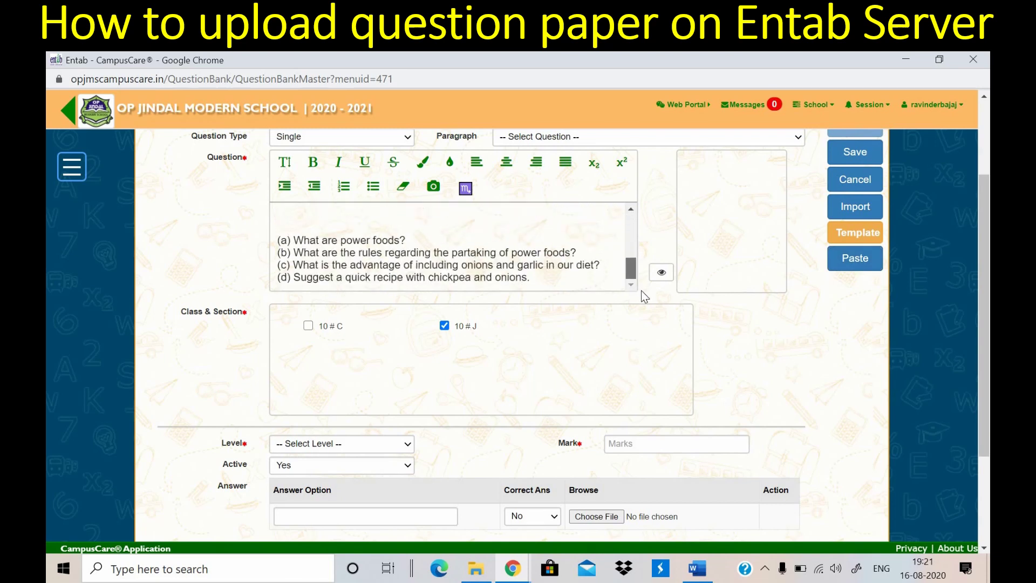
{"action": "left_click", "coordinate": [368, 446]}
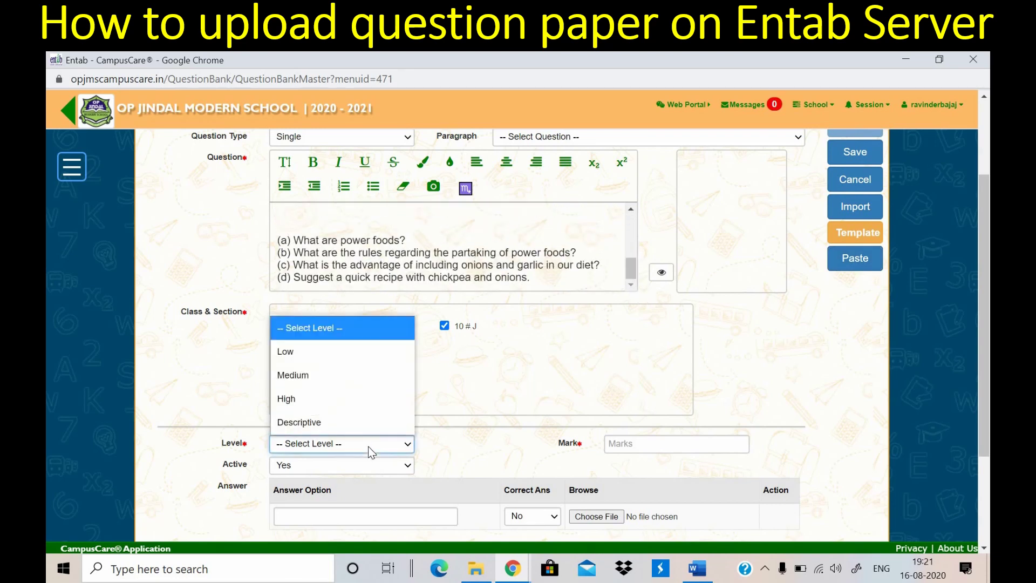
{"action": "left_click", "coordinate": [318, 424]}
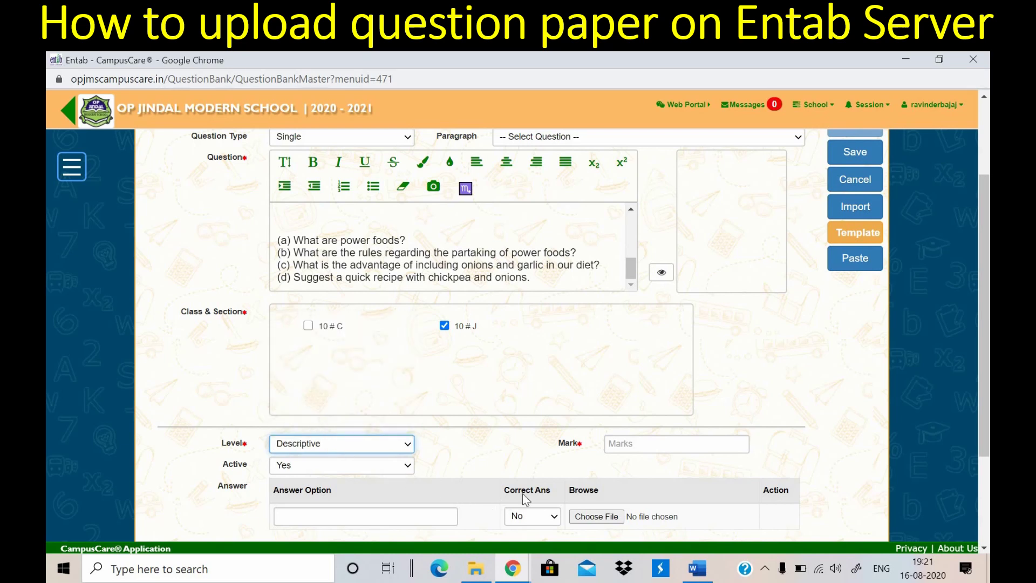
{"action": "left_click", "coordinate": [638, 443]}
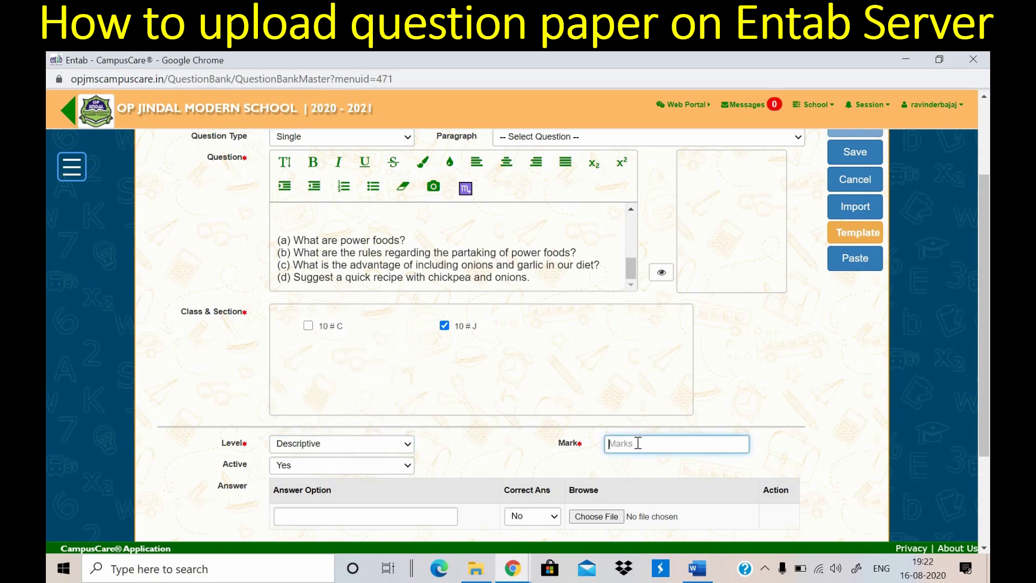
{"action": "type", "text": "8"}
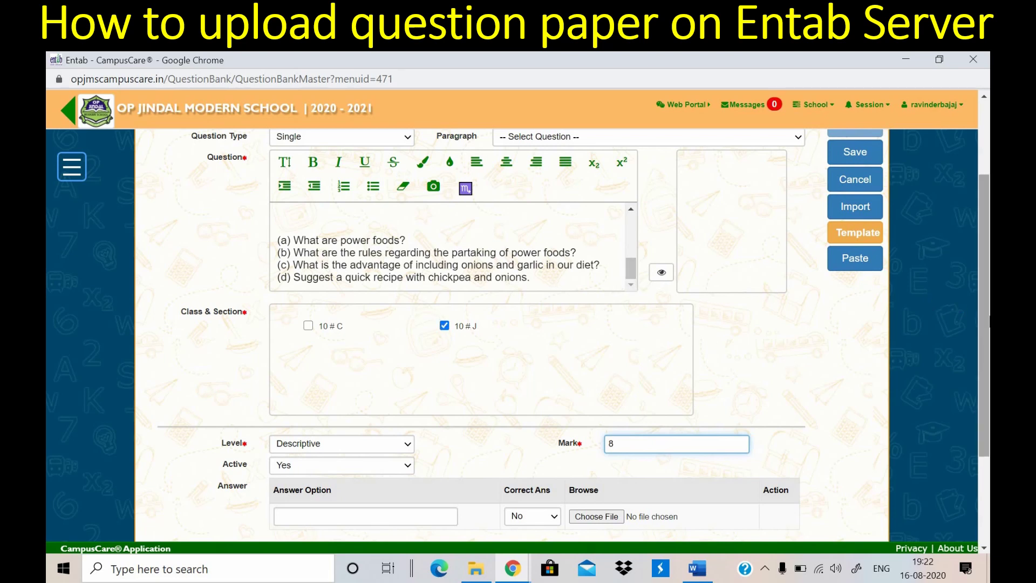
{"action": "scroll", "coordinate": [987, 378], "scroll_direction": "down", "scroll_amount": 2}
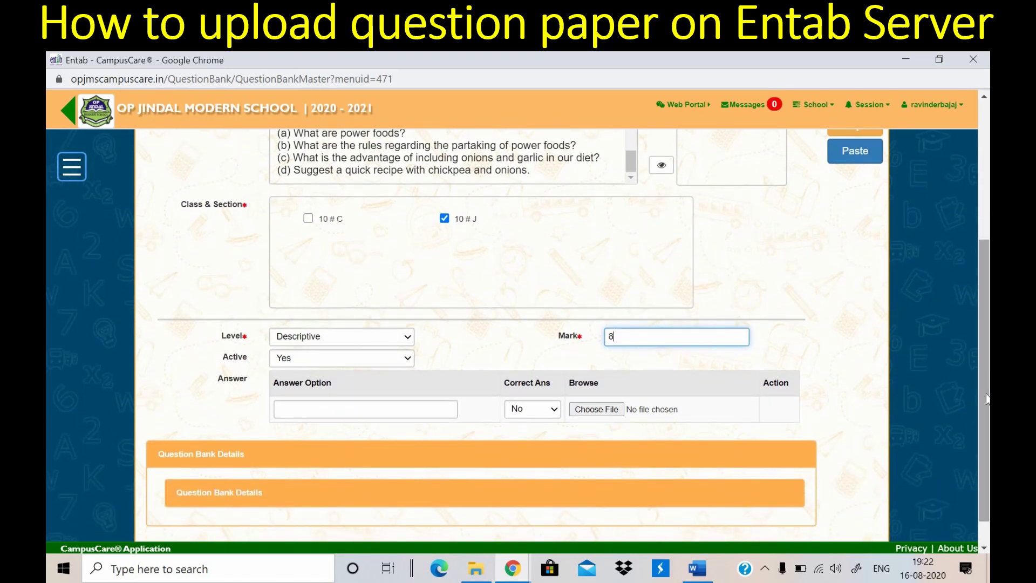
{"action": "left_click_drag", "start_coordinate": [988, 400], "coordinate": [989, 231]}
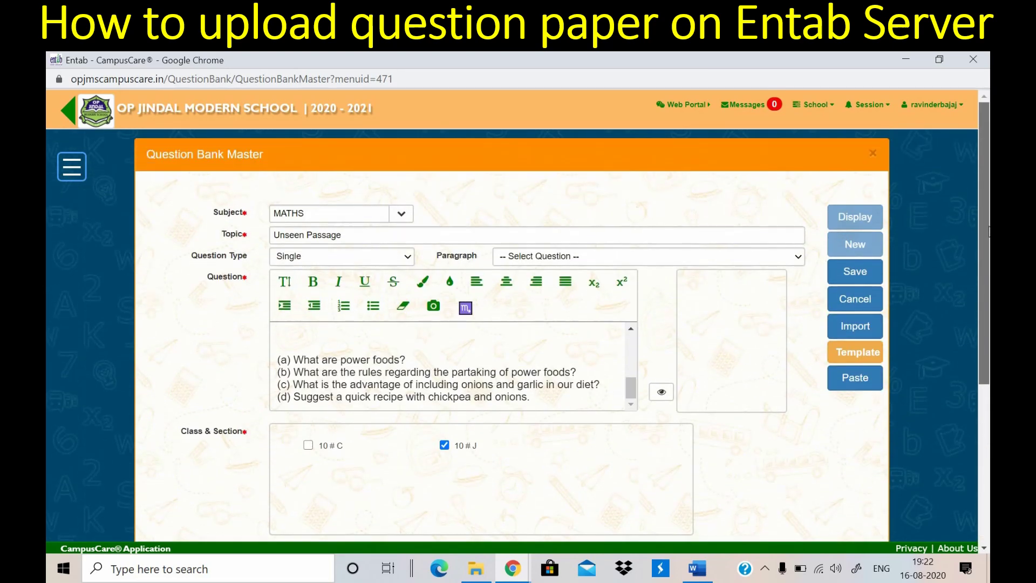
{"action": "left_click", "coordinate": [841, 276]}
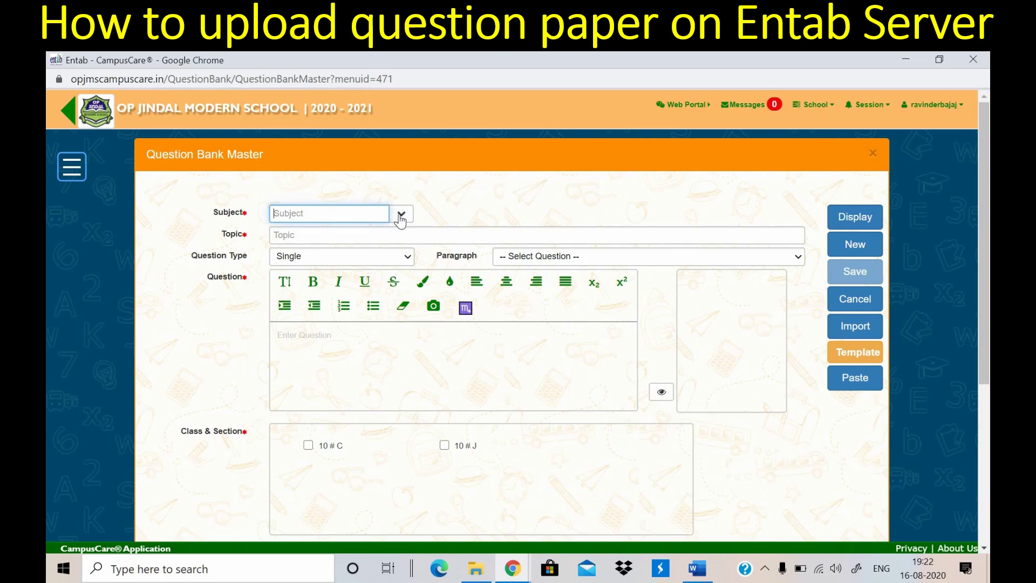
- Display the stored questions for subject MATHS and class 10 # J
{"action": "left_click", "coordinate": [400, 214]}
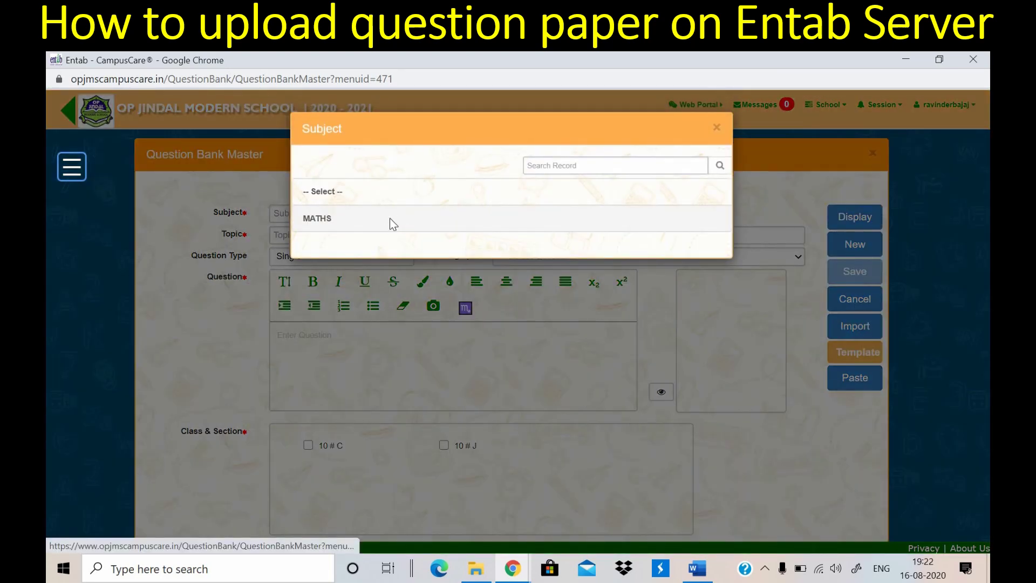
{"action": "left_click", "coordinate": [389, 218]}
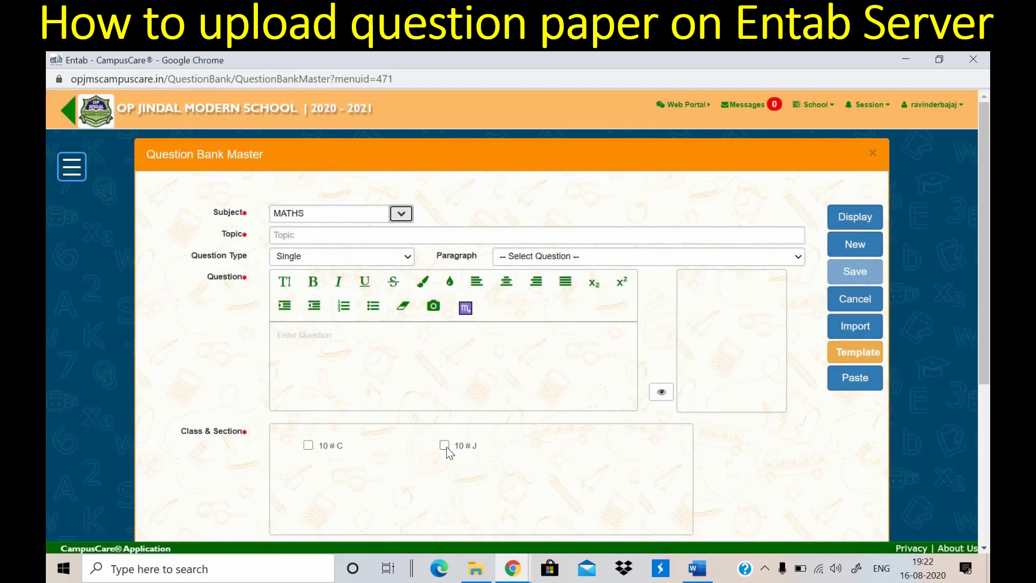
{"action": "left_click", "coordinate": [444, 446]}
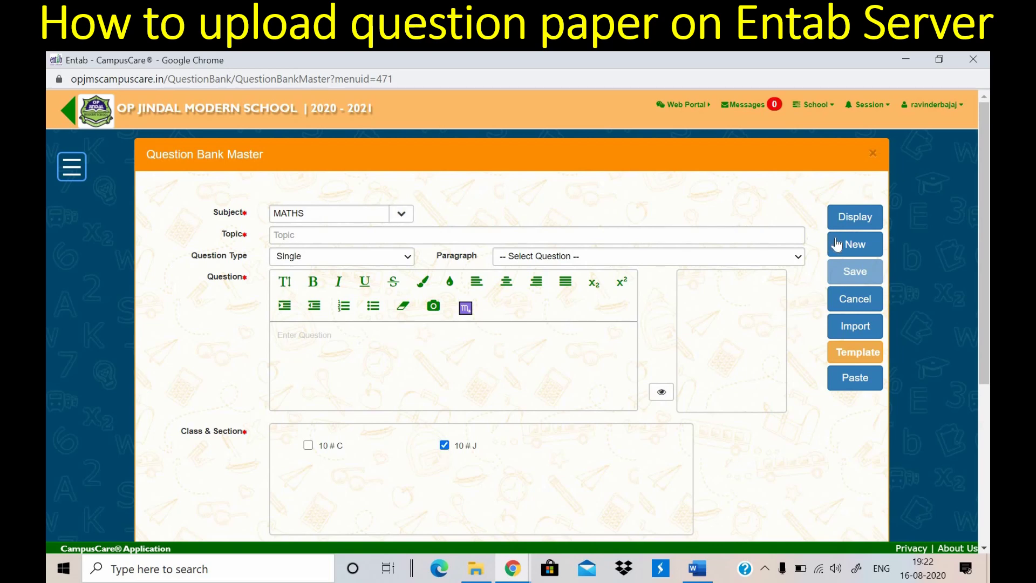
{"action": "left_click", "coordinate": [852, 218]}
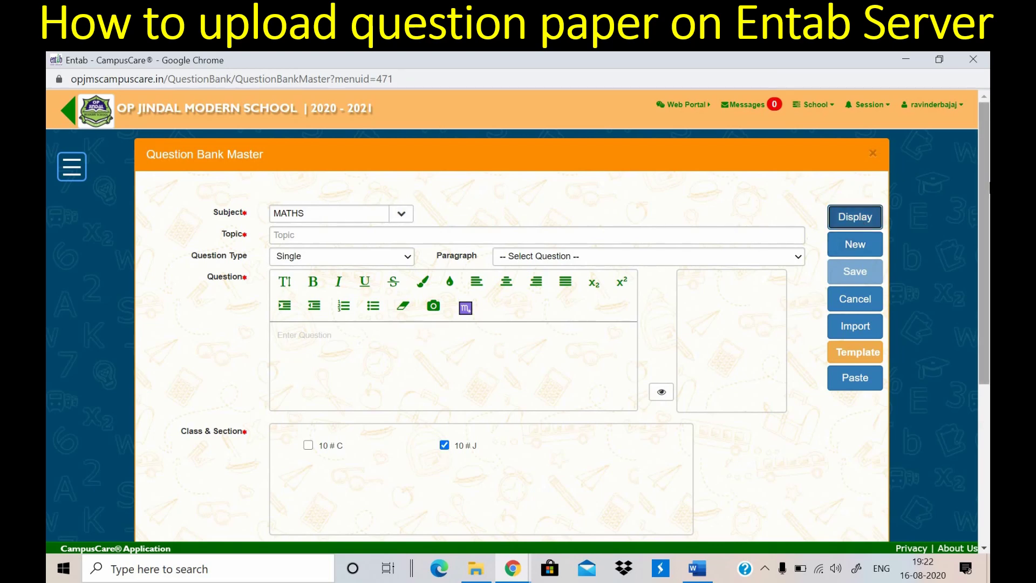
- Examine the topics, marks and levels of the entries in Question Bank Details, including the unseen passage
{"action": "left_click_drag", "start_coordinate": [987, 184], "coordinate": [988, 437]}
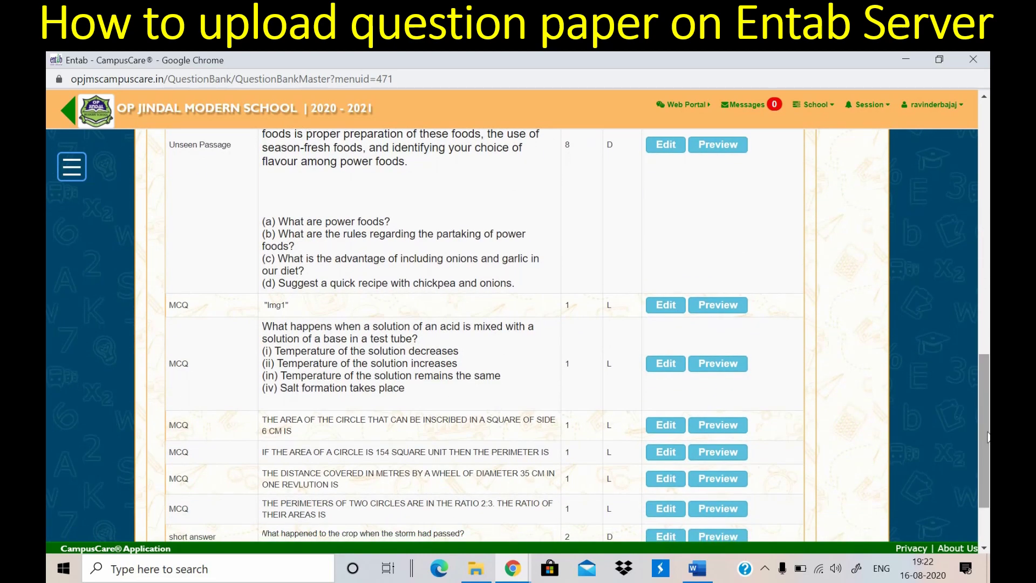
{"action": "left_click_drag", "start_coordinate": [981, 428], "coordinate": [981, 458]}
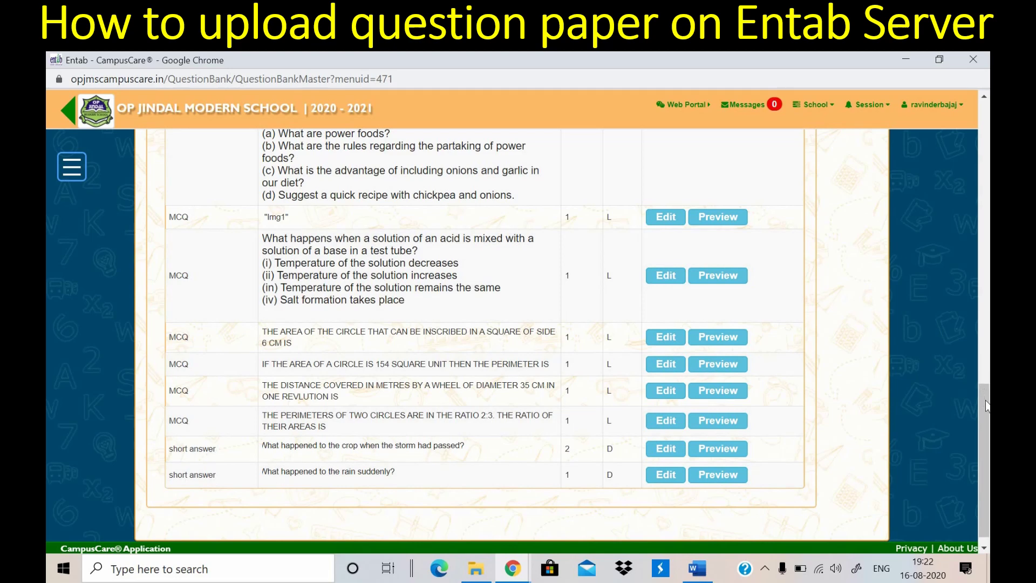
{"action": "left_click_drag", "start_coordinate": [985, 389], "coordinate": [985, 368]}
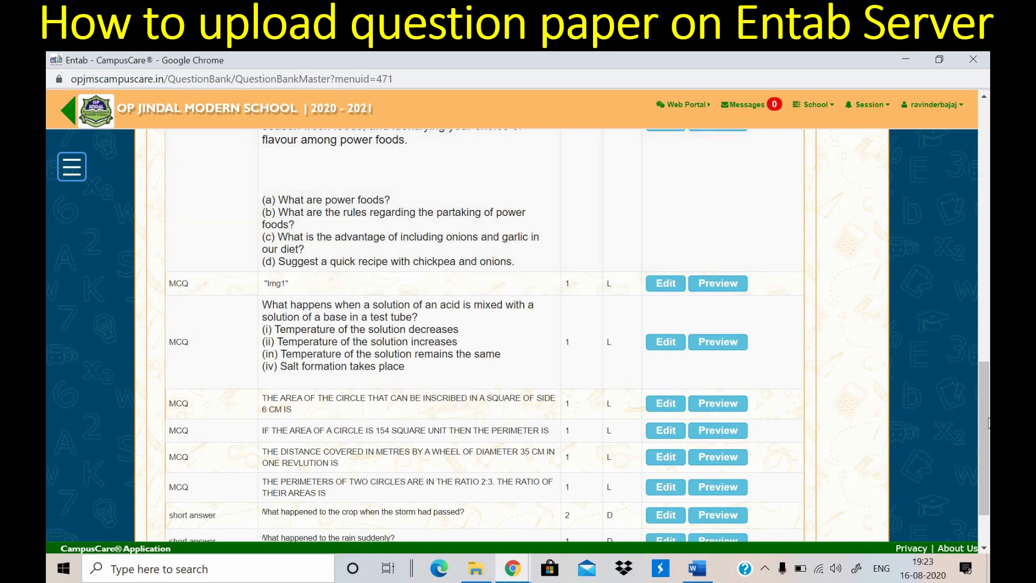
{"action": "scroll", "coordinate": [975, 269], "scroll_direction": "up", "scroll_amount": 8}
{"action": "scroll", "coordinate": [971, 335], "scroll_direction": "down", "scroll_amount": 4}
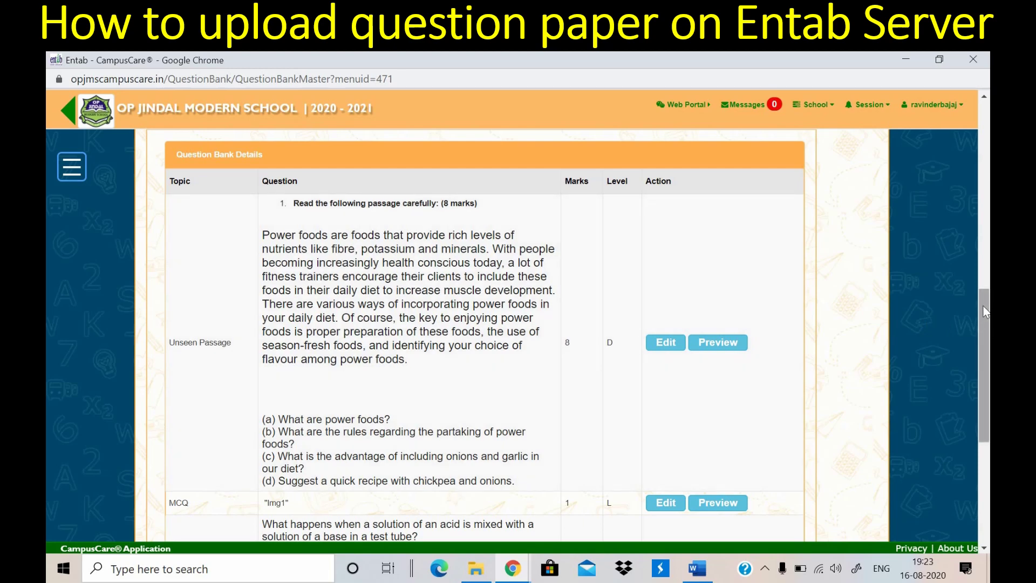
{"action": "left_click_drag", "start_coordinate": [985, 343], "coordinate": [974, 233]}
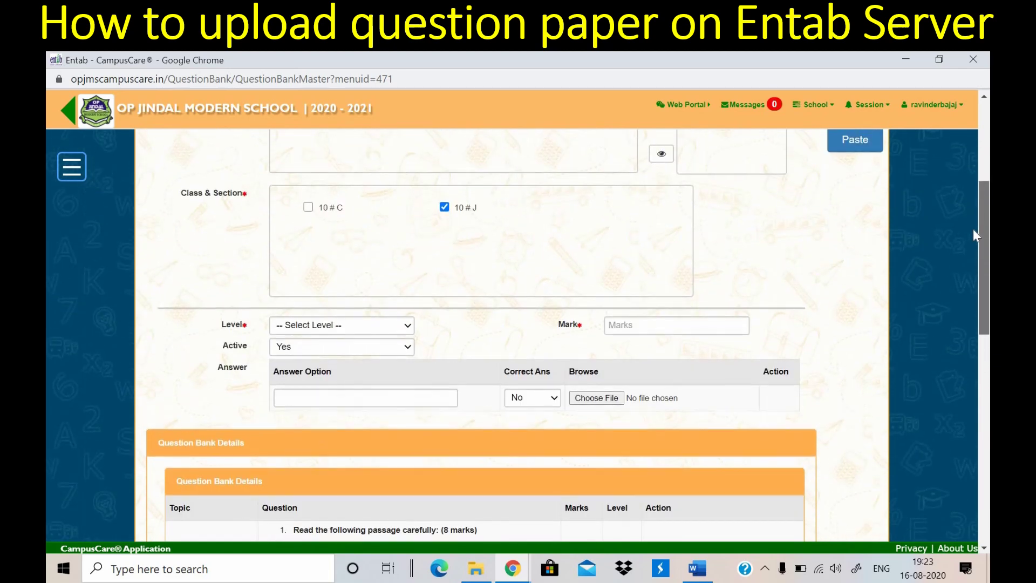
{"action": "left_click", "coordinate": [979, 159]}
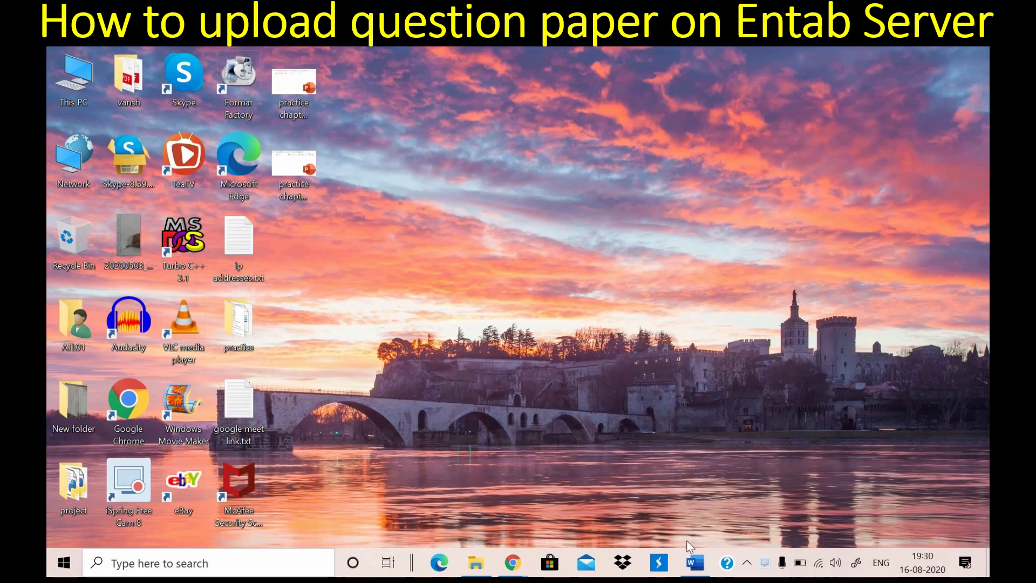
- Review the vision-defect diagram question in the Word sample paper and its picture version Q6.jpg in the practice folder
{"action": "left_click", "coordinate": [696, 564]}
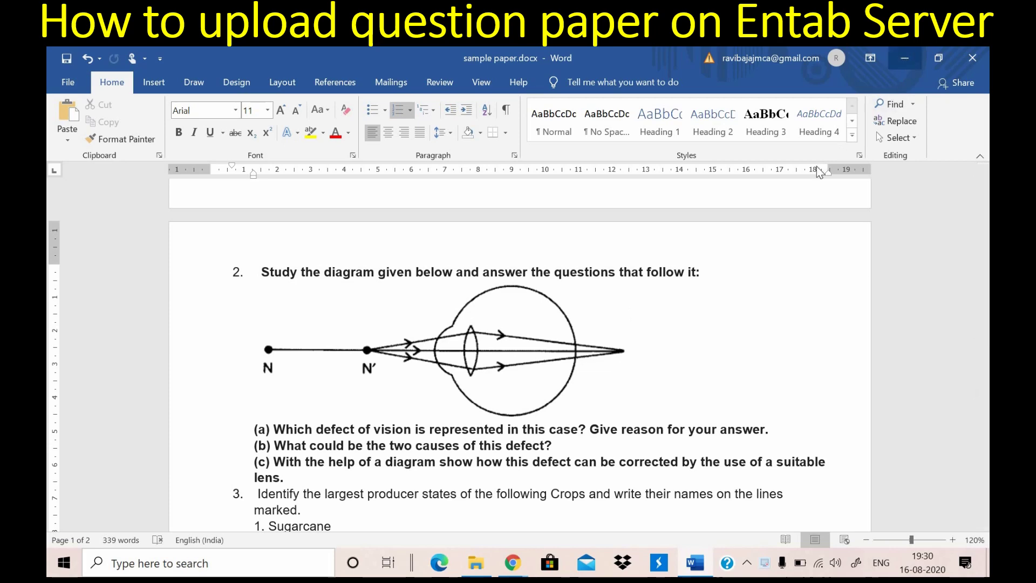
{"action": "left_click", "coordinate": [901, 60]}
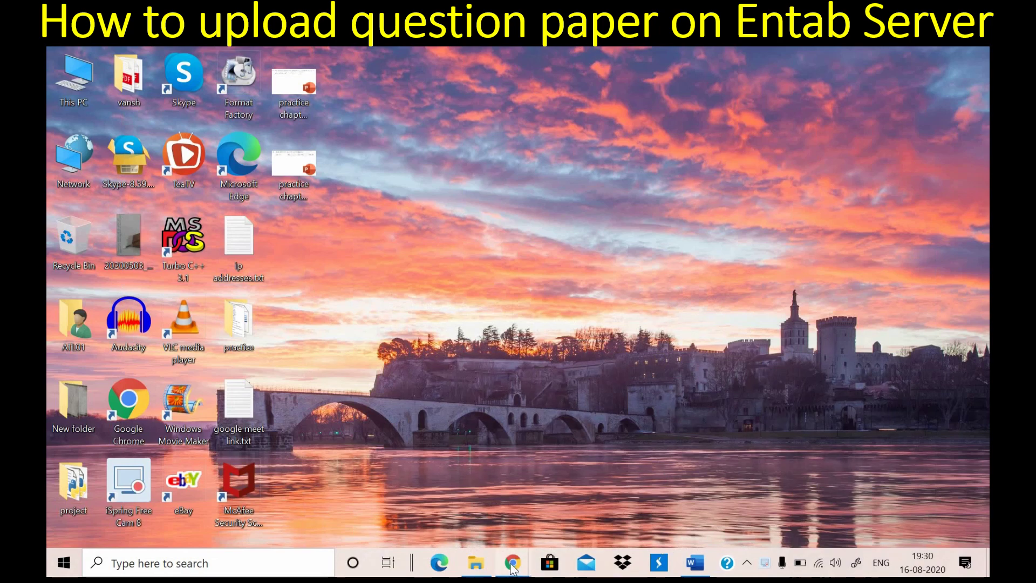
{"action": "mouse_move", "coordinate": [504, 548]}
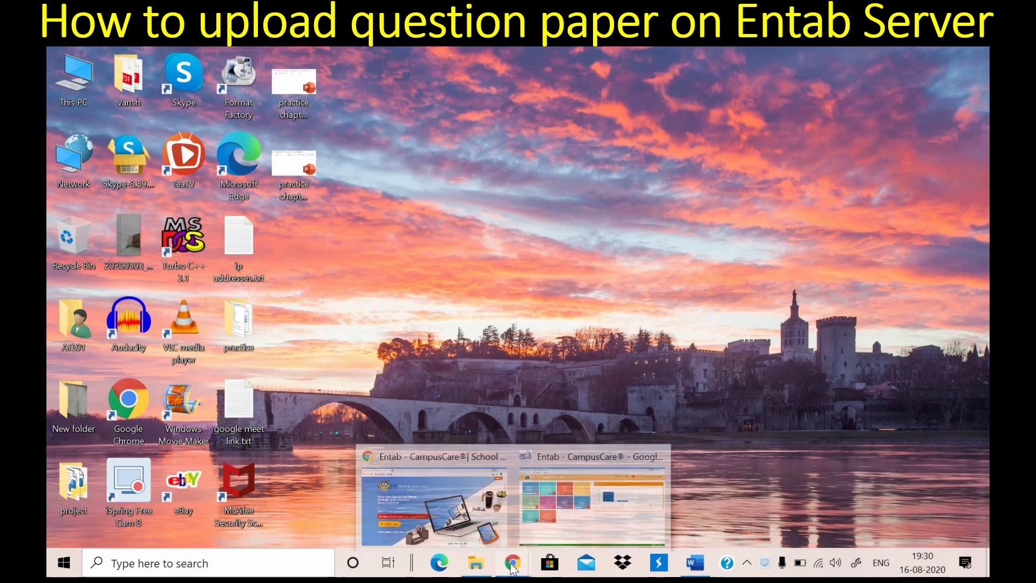
{"action": "left_click", "coordinate": [476, 563]}
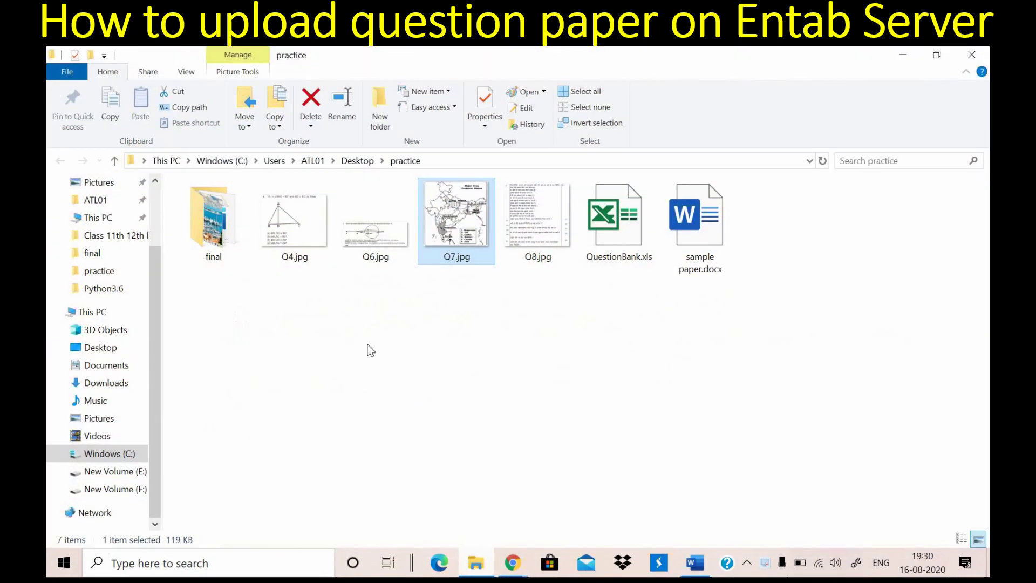
{"action": "double_click", "coordinate": [368, 248]}
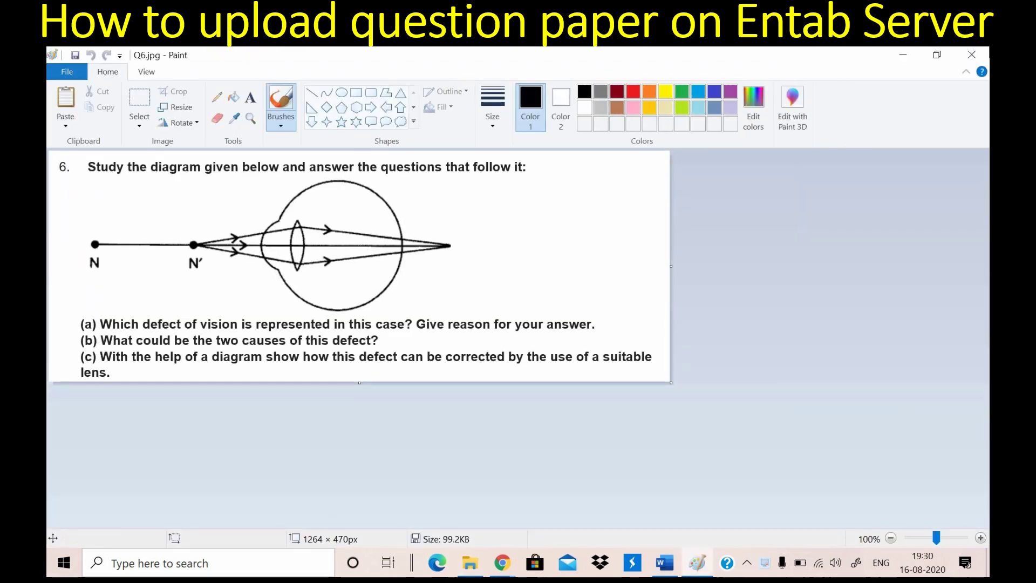
{"action": "left_click", "coordinate": [973, 54]}
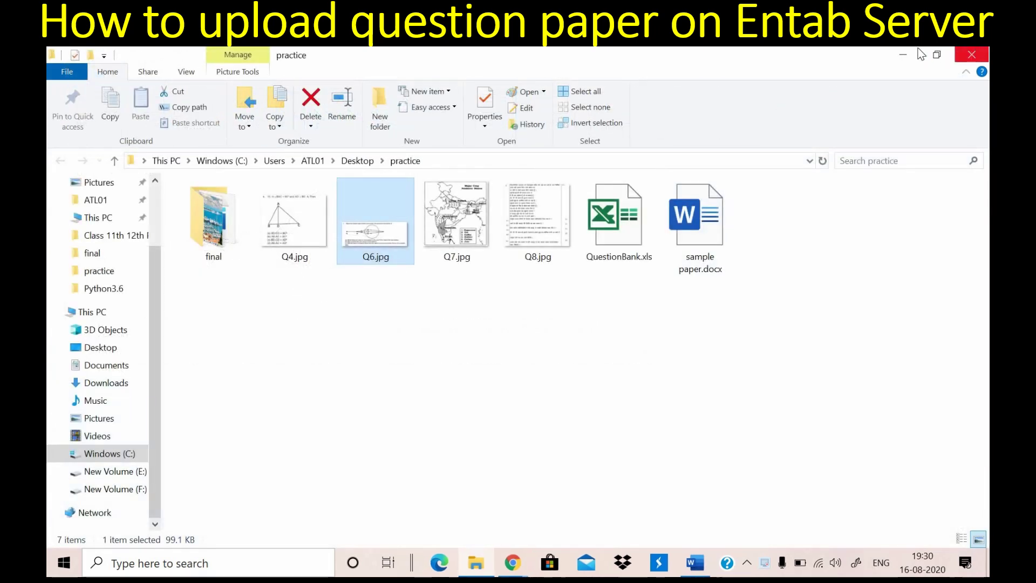
{"action": "left_click", "coordinate": [898, 59]}
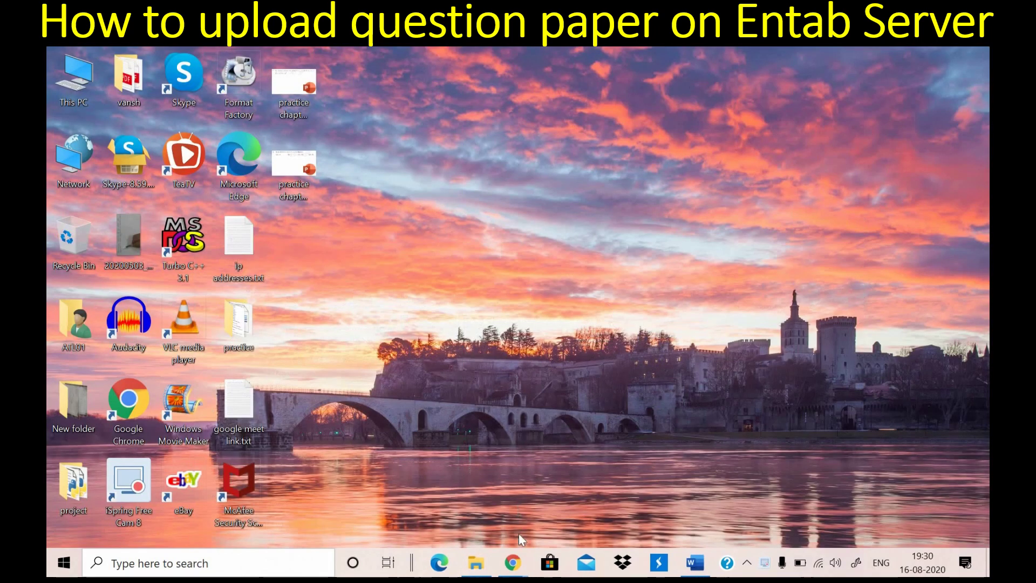
- Switch to CampusCare and start a new question in the Question Bank Master of School Online
{"action": "mouse_move", "coordinate": [515, 563]}
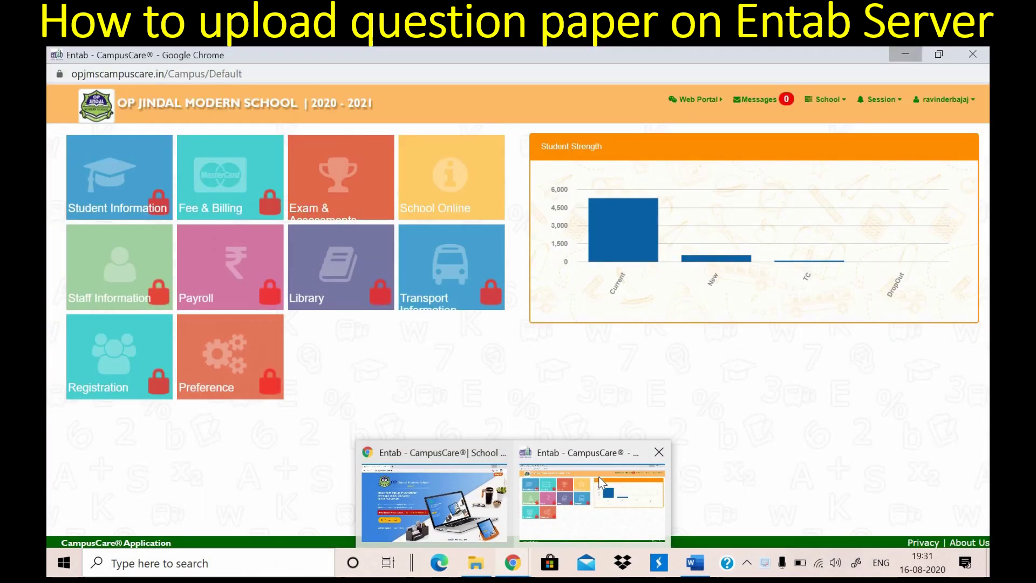
{"action": "left_click", "coordinate": [426, 491]}
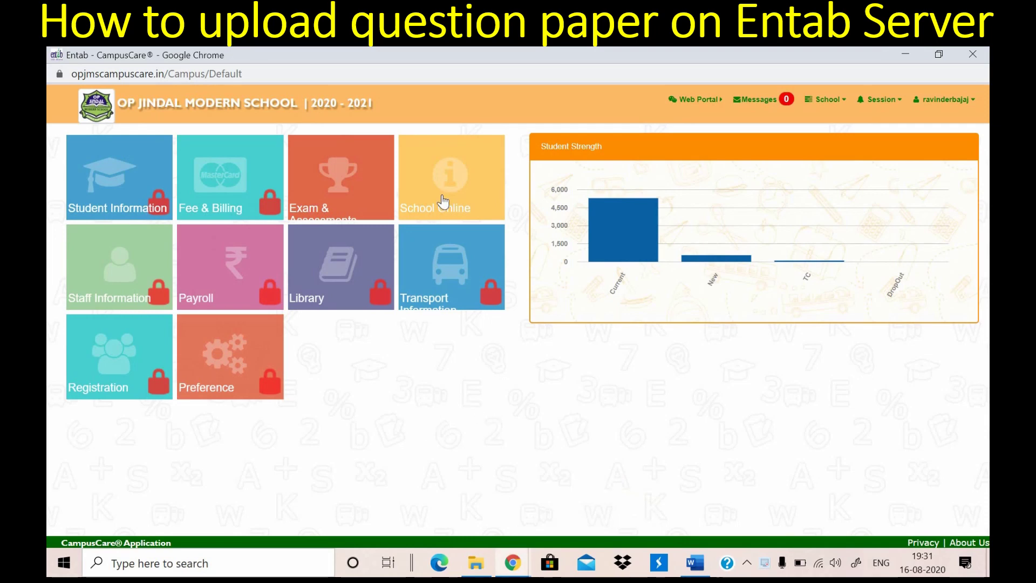
{"action": "left_click", "coordinate": [473, 199]}
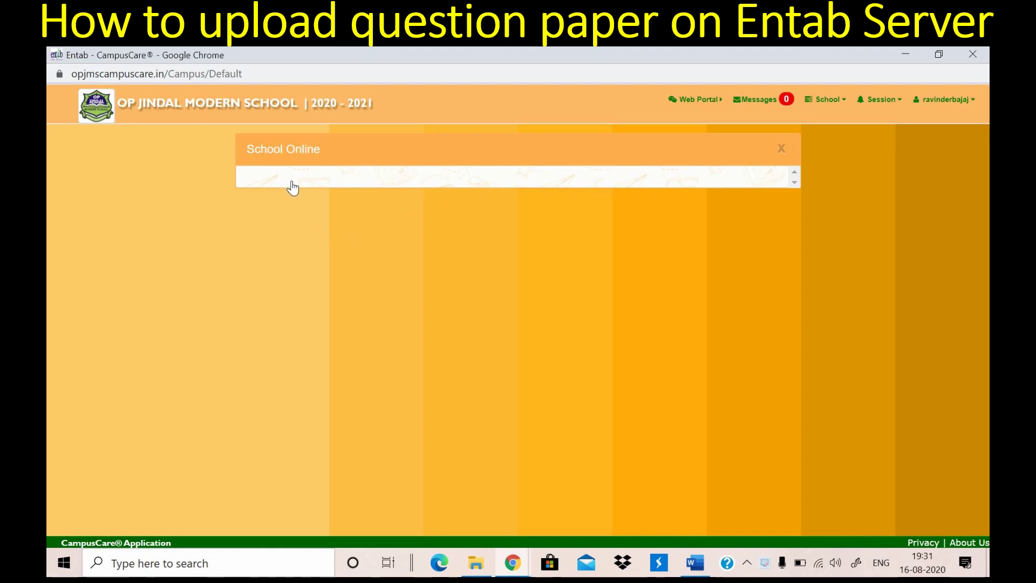
{"action": "left_click", "coordinate": [294, 192]}
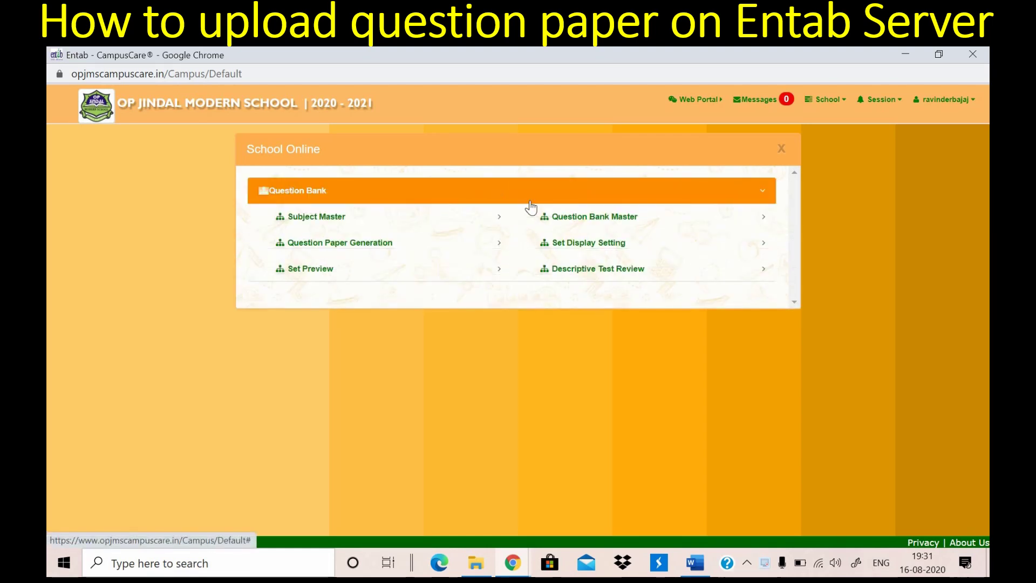
{"action": "left_click", "coordinate": [570, 222]}
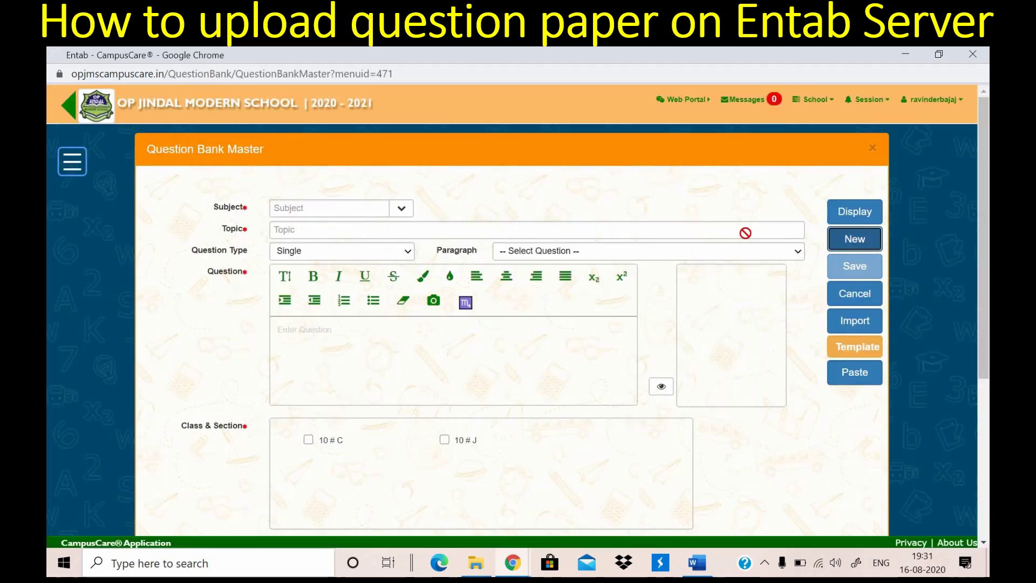
{"action": "left_click", "coordinate": [854, 239]}
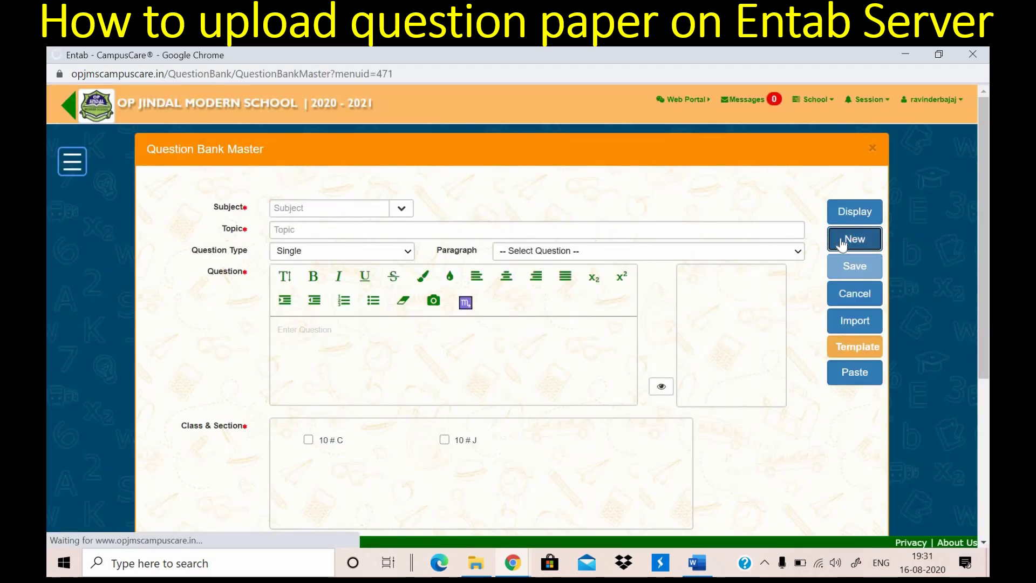
- Set the new question's subject to MATHS and its topic to Long Answer
{"action": "left_click", "coordinate": [400, 209]}
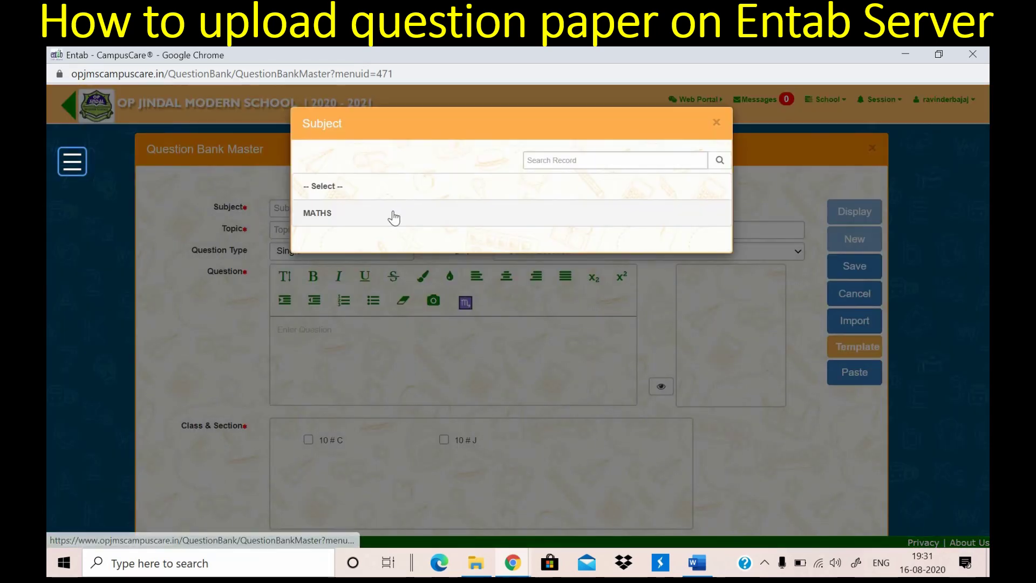
{"action": "left_click", "coordinate": [388, 215]}
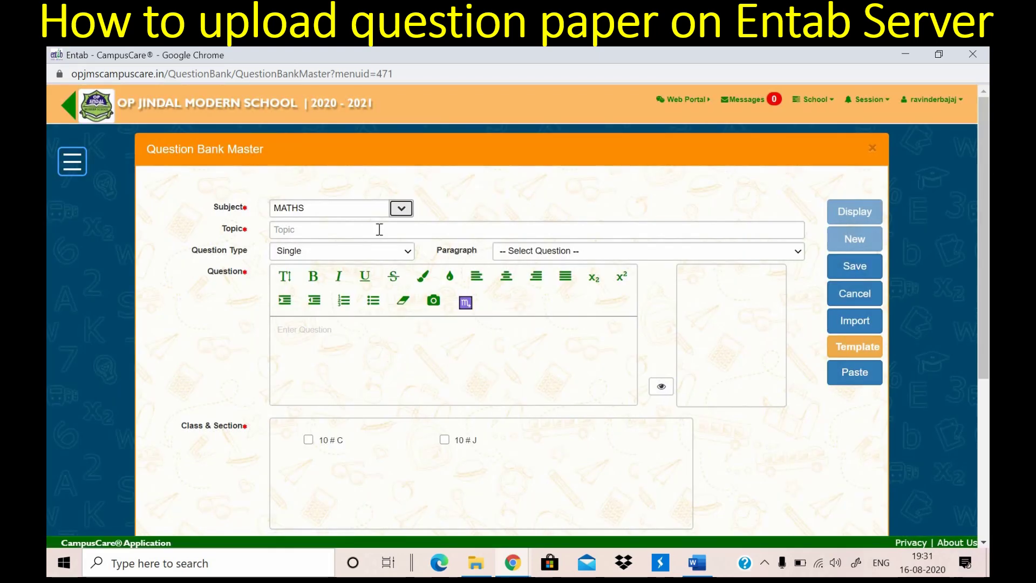
{"action": "left_click", "coordinate": [380, 229]}
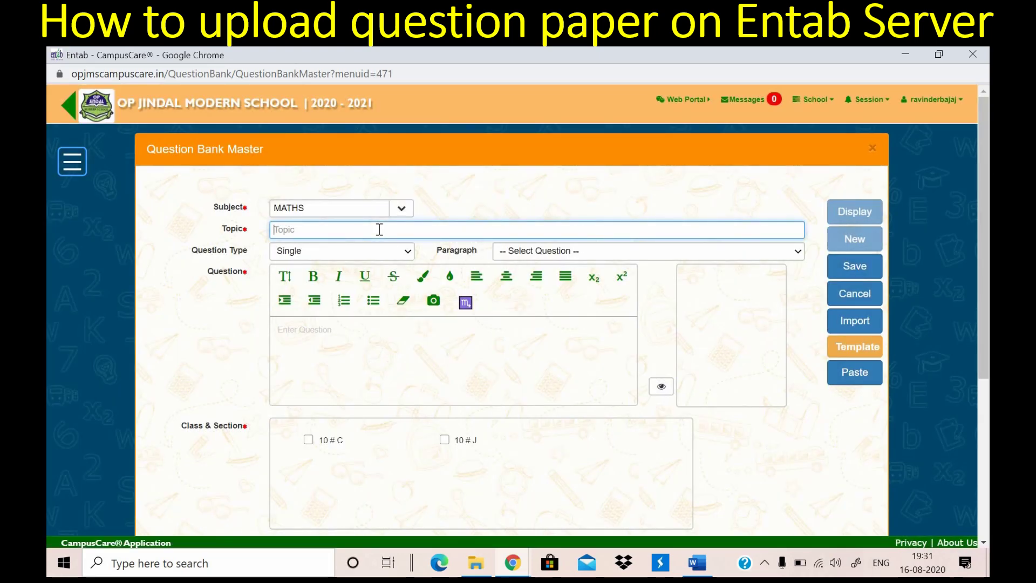
{"action": "type", "text": "long ans"}
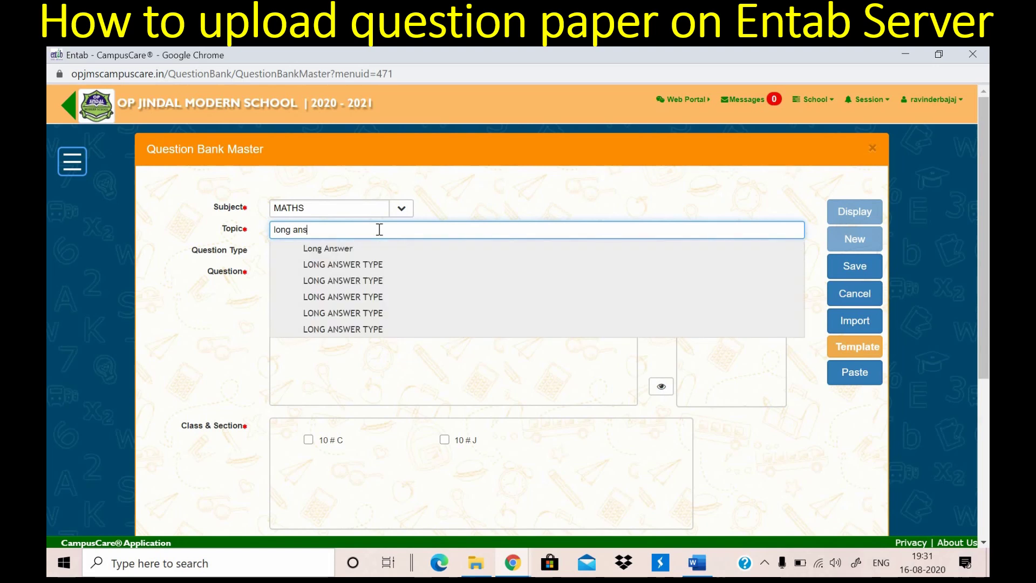
{"action": "key", "text": "Down"}
{"action": "key", "text": "Return"}
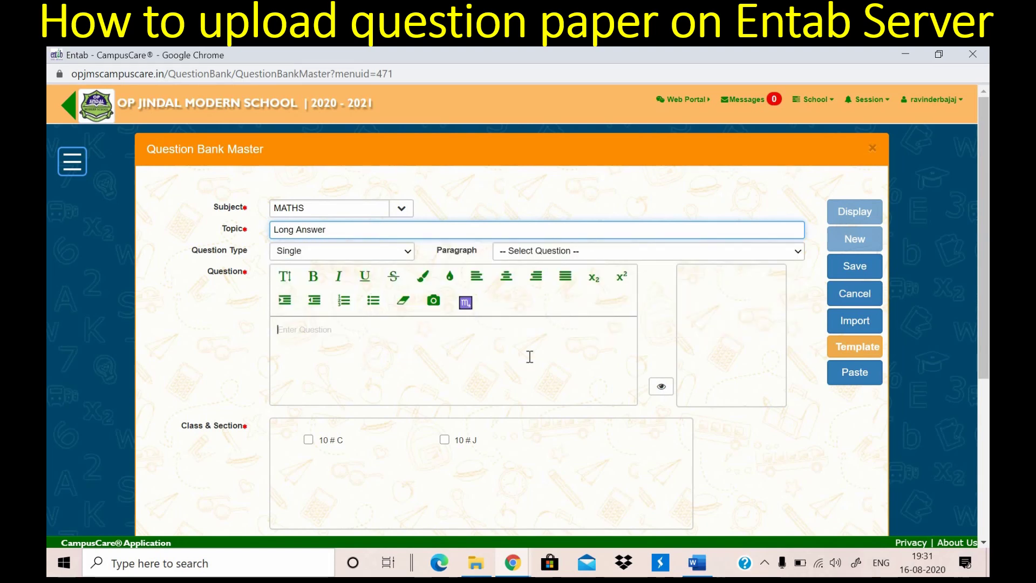
- Insert an image into the question using Q6.jpg from the practice folder, and assign the question to class 10 # J
{"action": "left_click", "coordinate": [557, 362]}
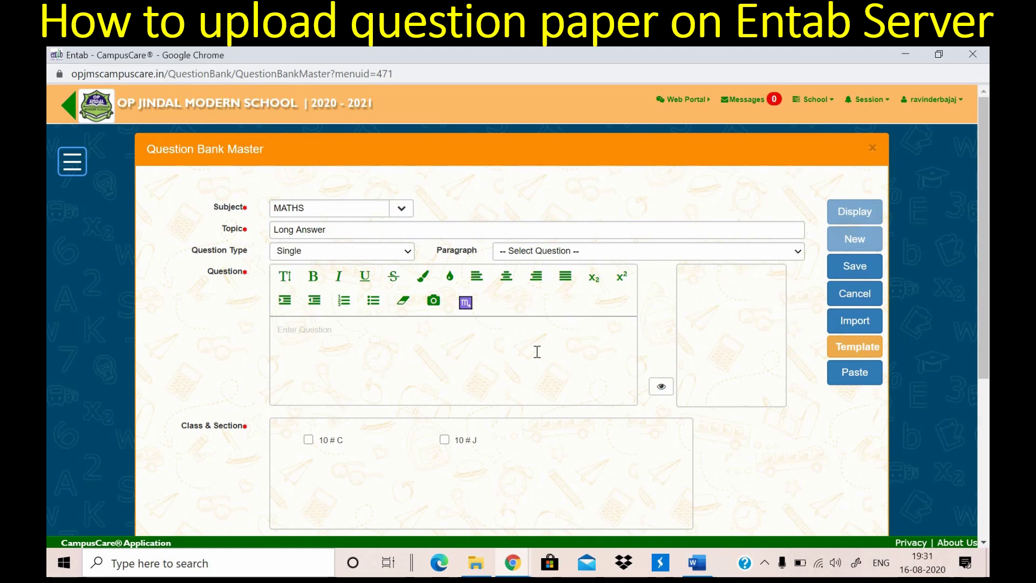
{"action": "left_click", "coordinate": [433, 303]}
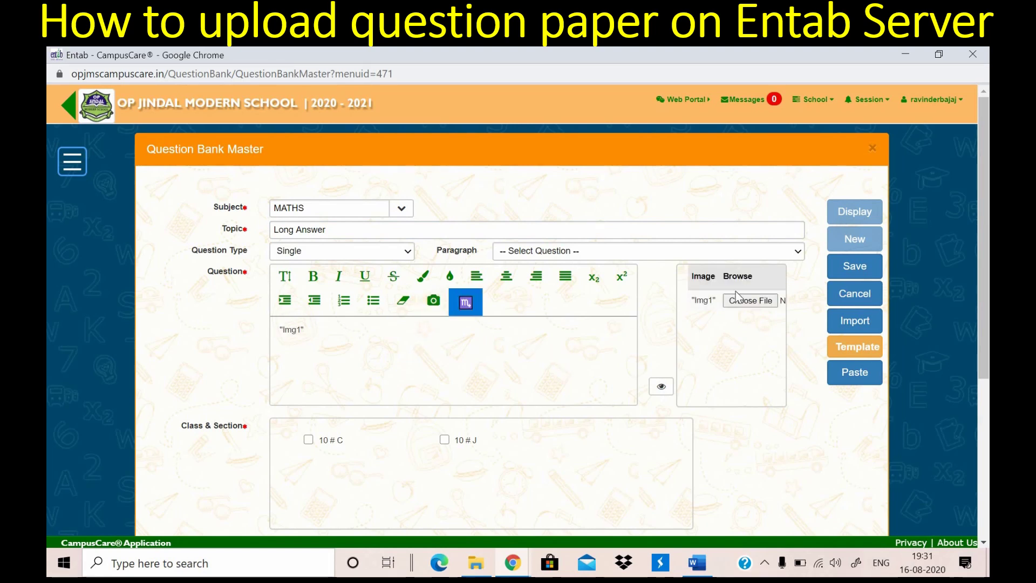
{"action": "left_click", "coordinate": [745, 301]}
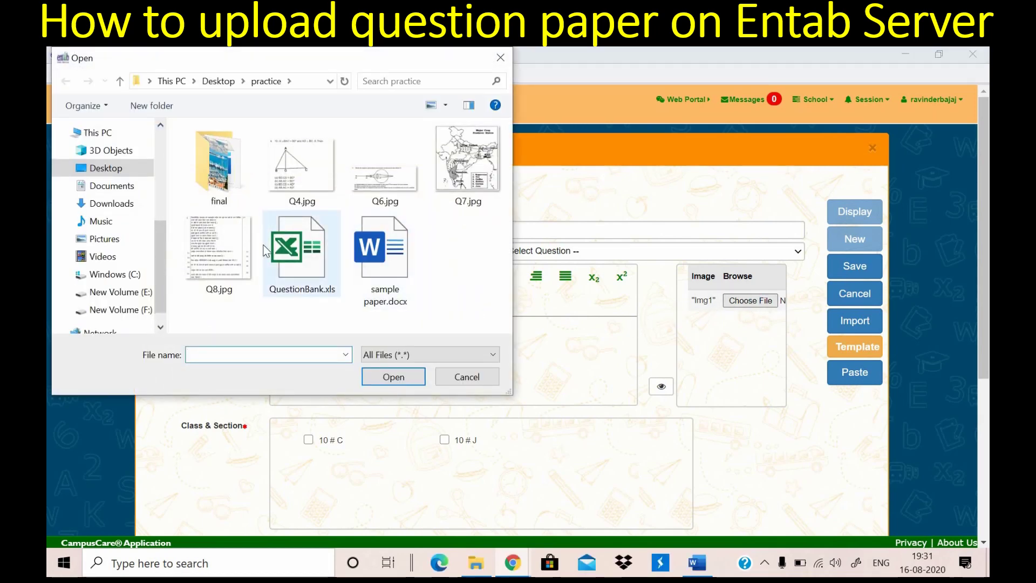
{"action": "left_click", "coordinate": [380, 183]}
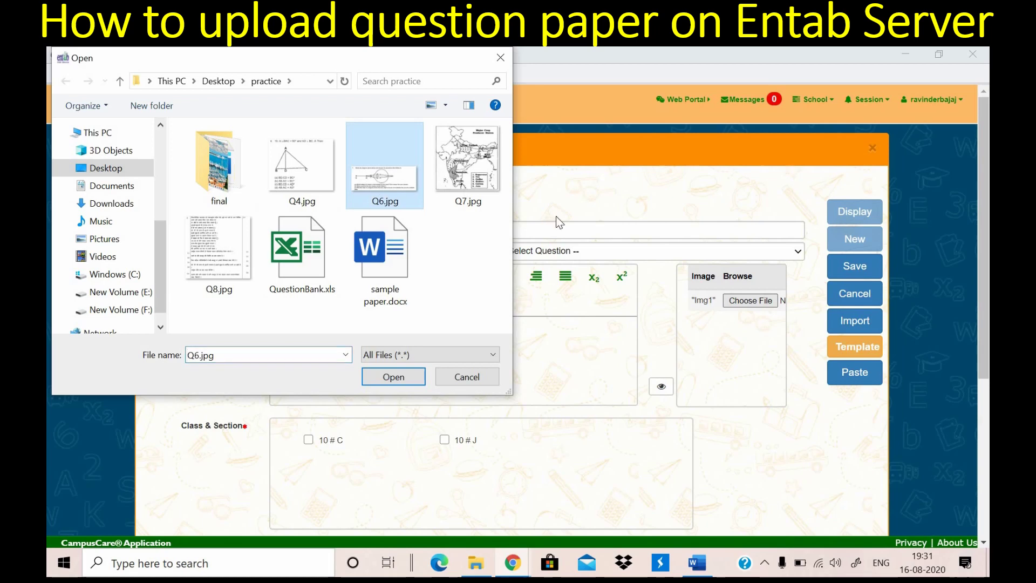
{"action": "left_click", "coordinate": [409, 377]}
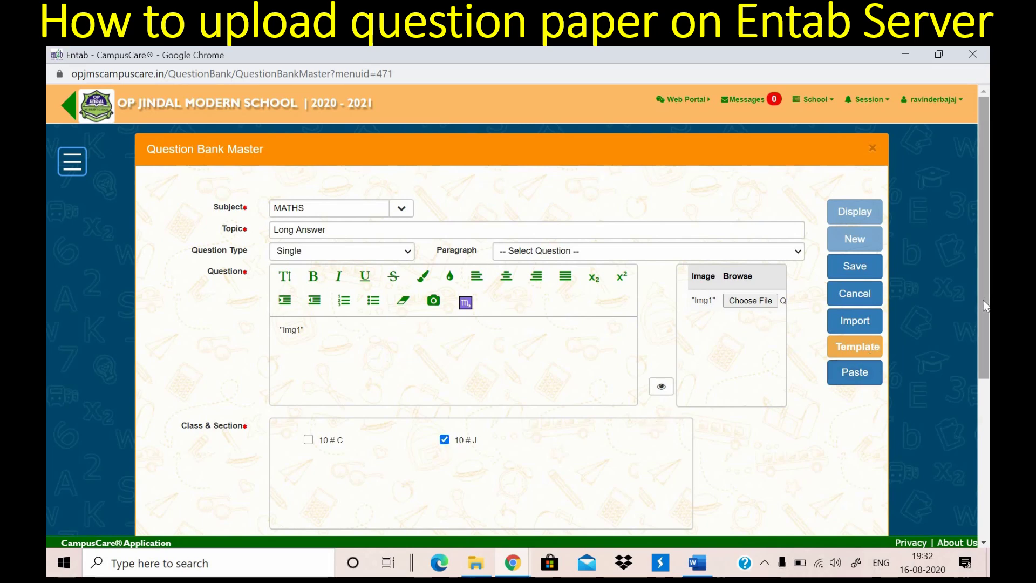
- Set the question's level to Descriptive and its mark to 6, and save the question
{"action": "left_click_drag", "start_coordinate": [986, 304], "coordinate": [986, 411]}
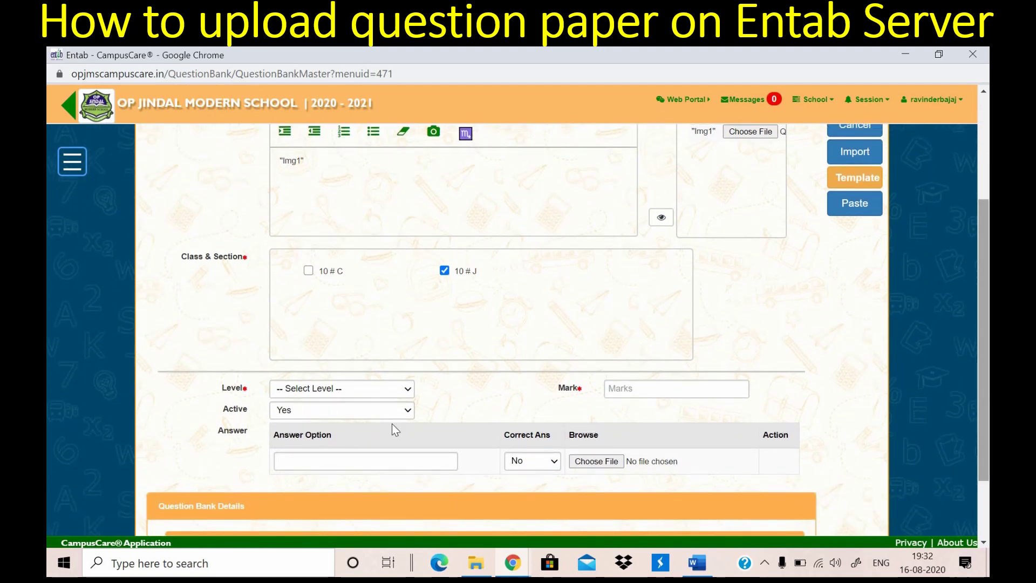
{"action": "left_click", "coordinate": [348, 390]}
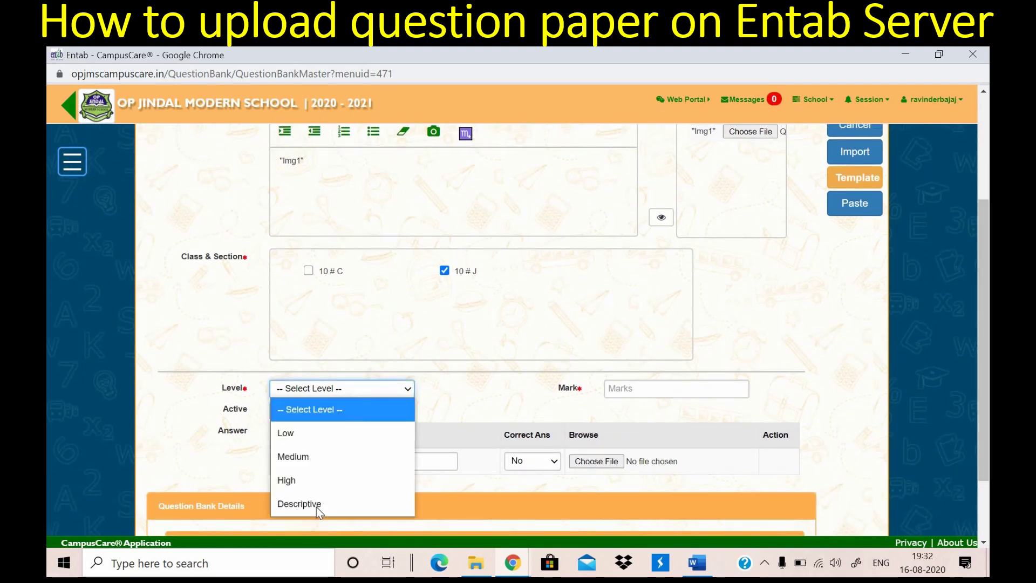
{"action": "left_click", "coordinate": [317, 507]}
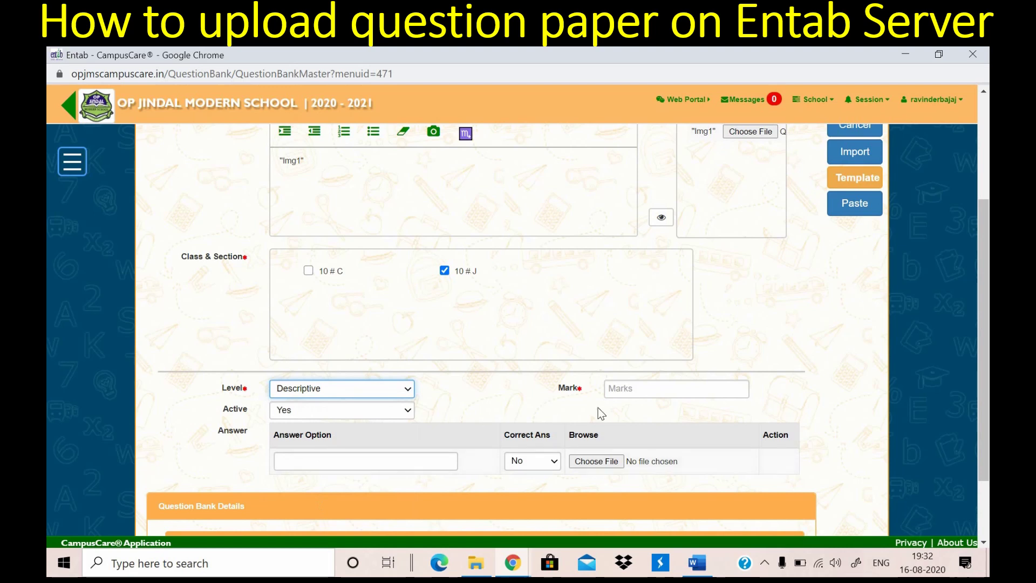
{"action": "left_click", "coordinate": [641, 389]}
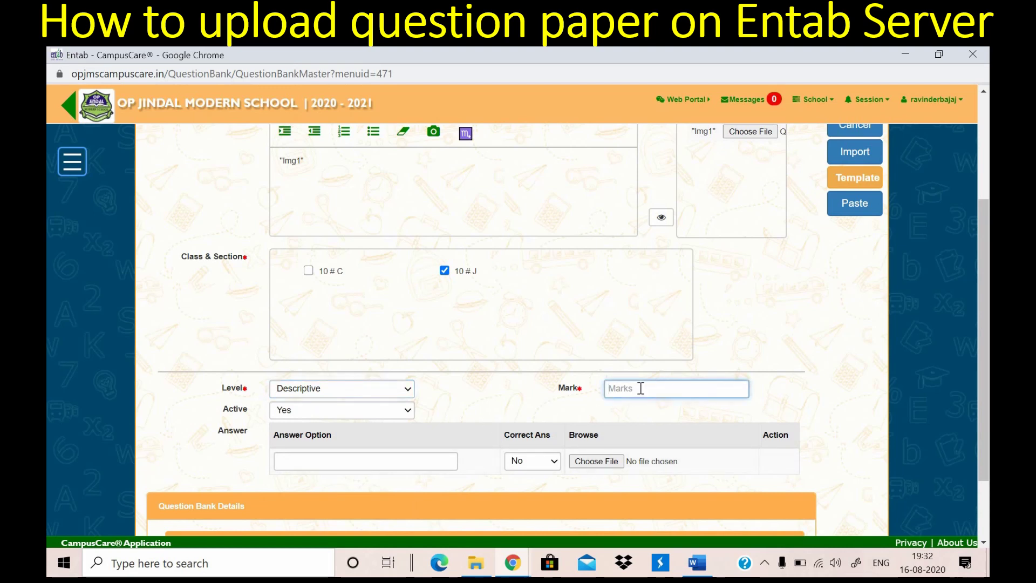
{"action": "type", "text": "6"}
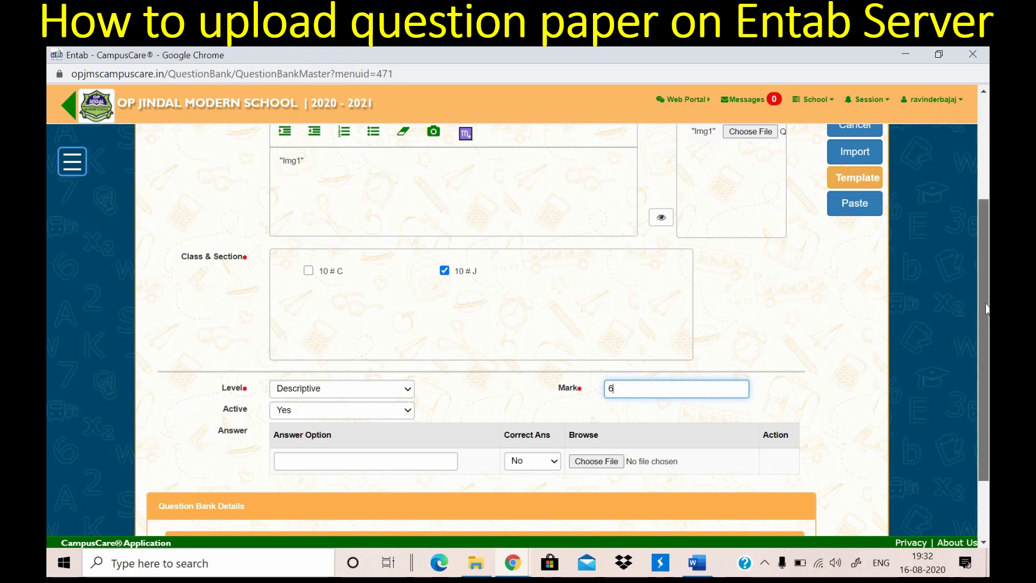
{"action": "left_click_drag", "start_coordinate": [986, 276], "coordinate": [988, 162]}
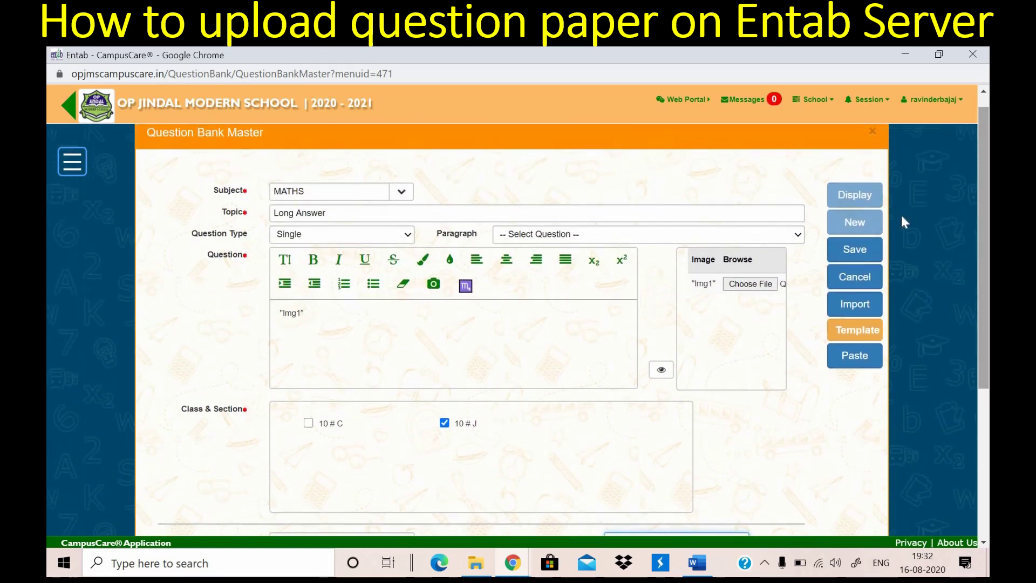
{"action": "left_click", "coordinate": [844, 259]}
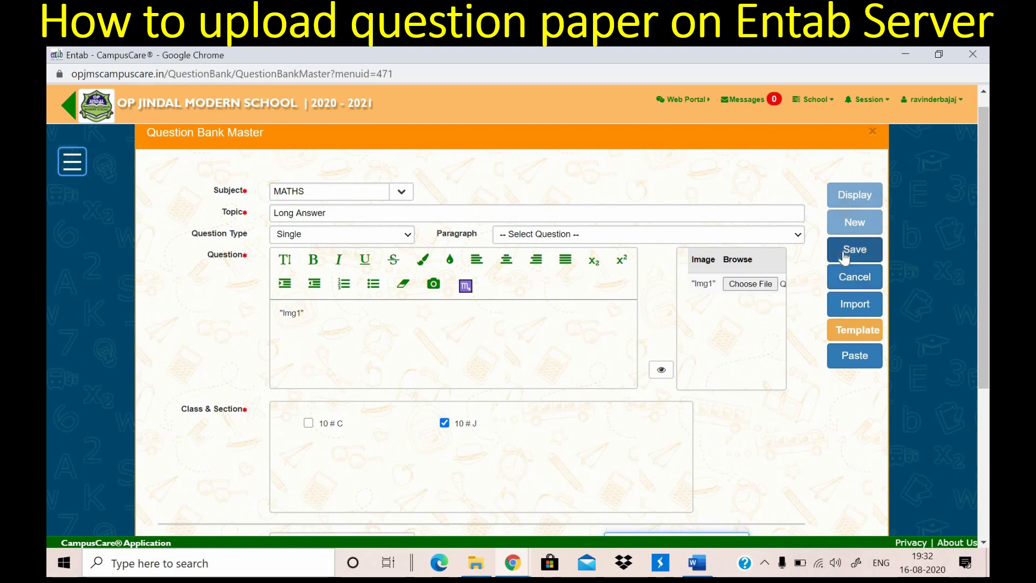
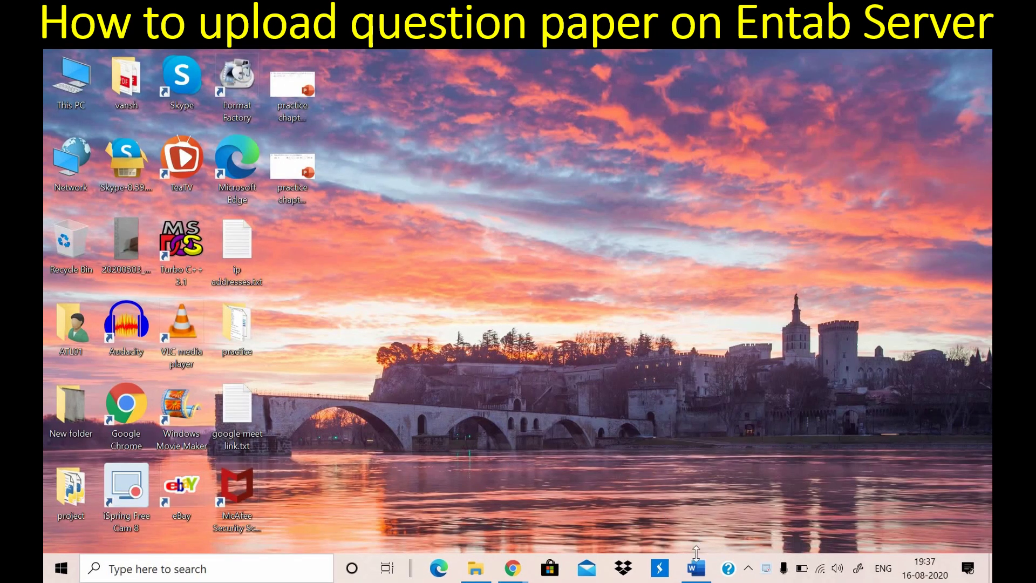
- Review question 3 on the largest crop producer states and its map in the Word sample paper
{"action": "left_click", "coordinate": [697, 569]}
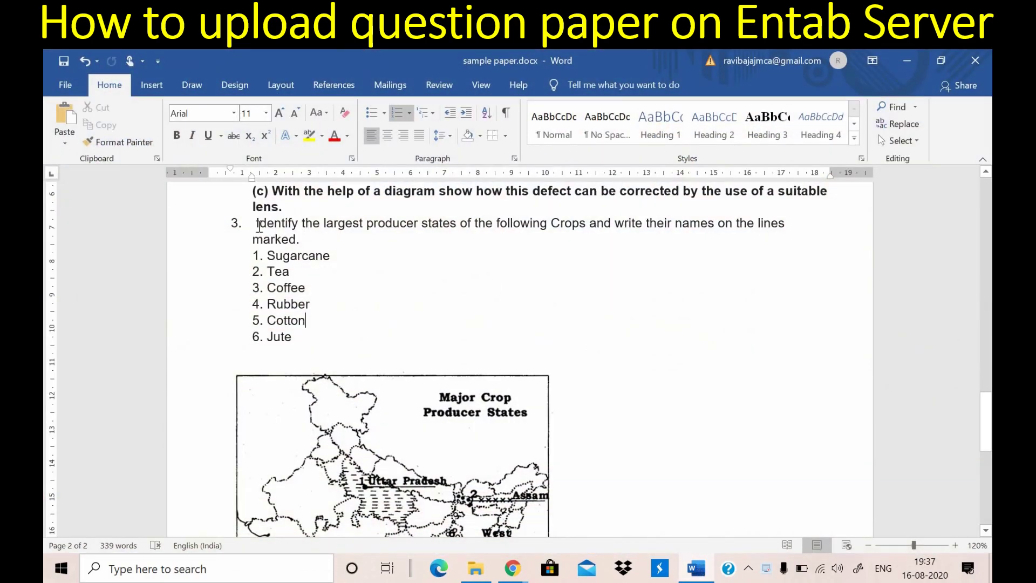
{"action": "scroll", "coordinate": [383, 376], "scroll_direction": "down", "scroll_amount": 2}
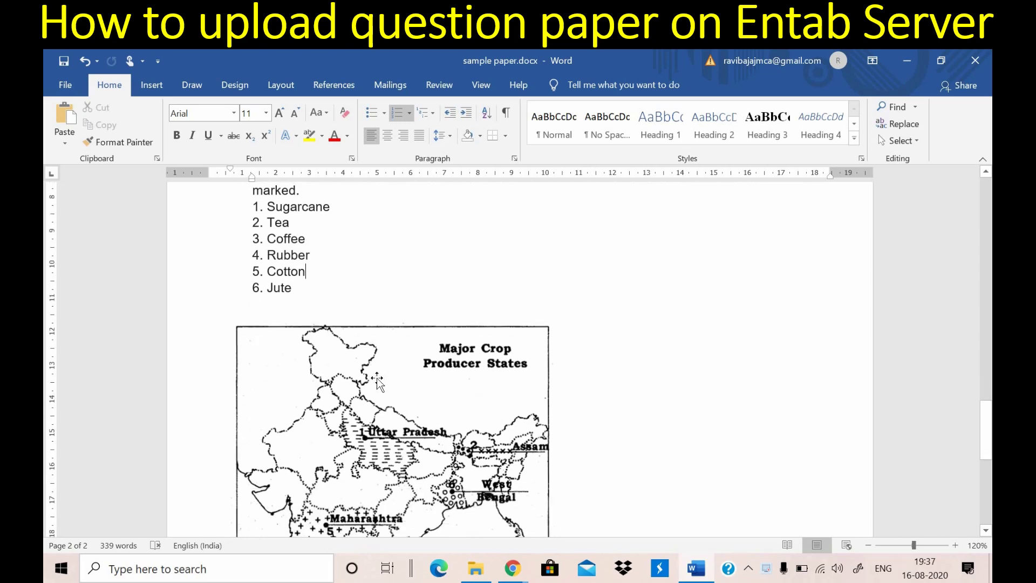
{"action": "scroll", "coordinate": [378, 382], "scroll_direction": "up", "scroll_amount": 1}
{"action": "scroll", "coordinate": [377, 382], "scroll_direction": "up", "scroll_amount": 1}
{"action": "scroll", "coordinate": [486, 323], "scroll_direction": "down", "scroll_amount": 1}
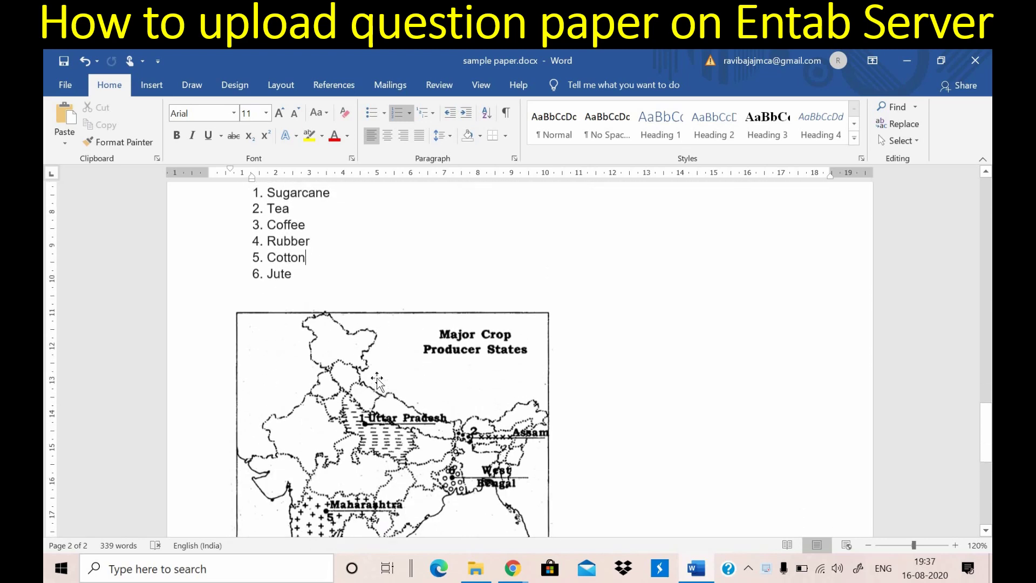
{"action": "scroll", "coordinate": [647, 243], "scroll_direction": "up", "scroll_amount": 1}
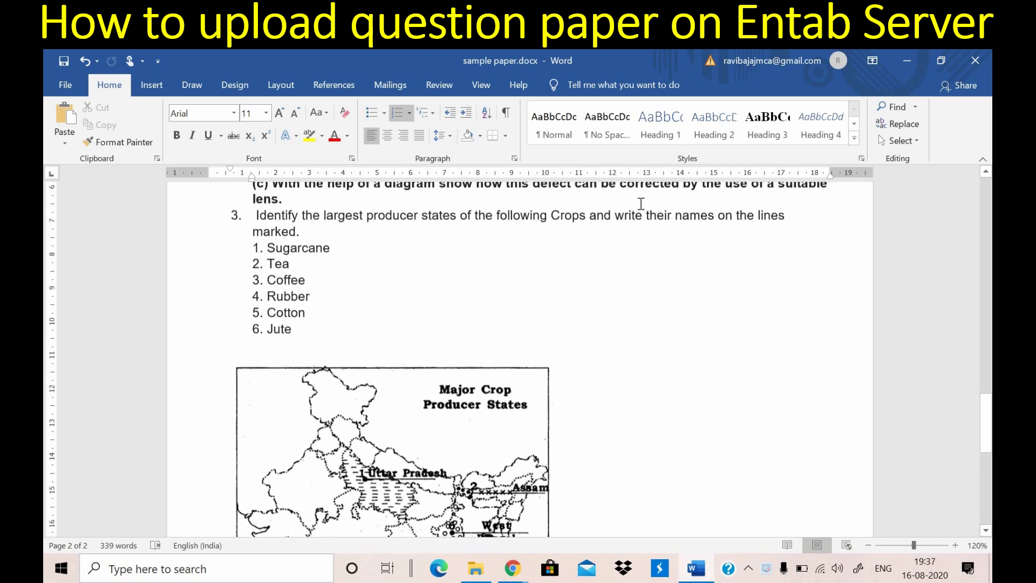
- Check the crop producer map image Q7.jpg in the practice folder against the map in the Word sample paper
{"action": "left_click", "coordinate": [907, 62]}
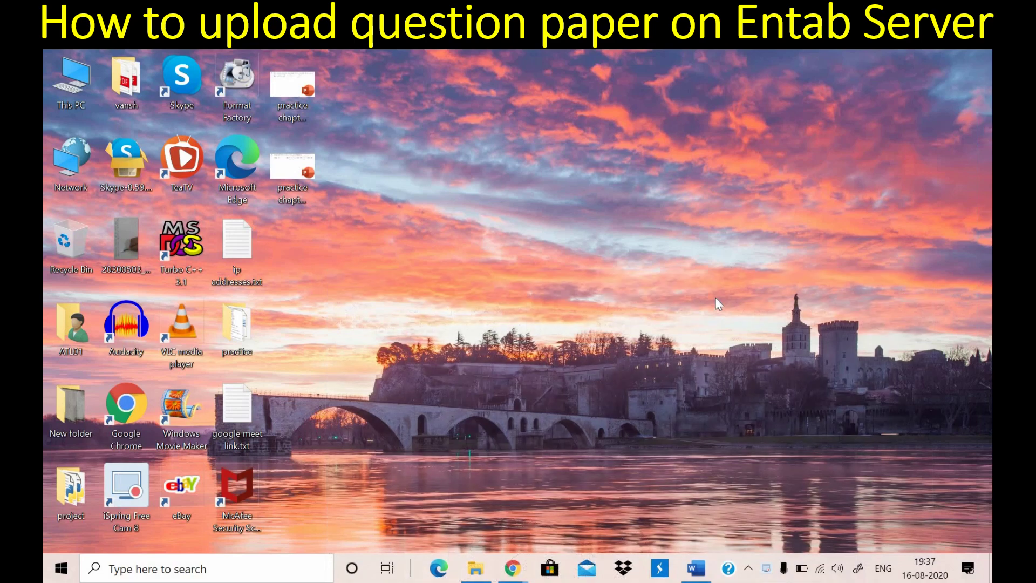
{"action": "left_click", "coordinate": [475, 569]}
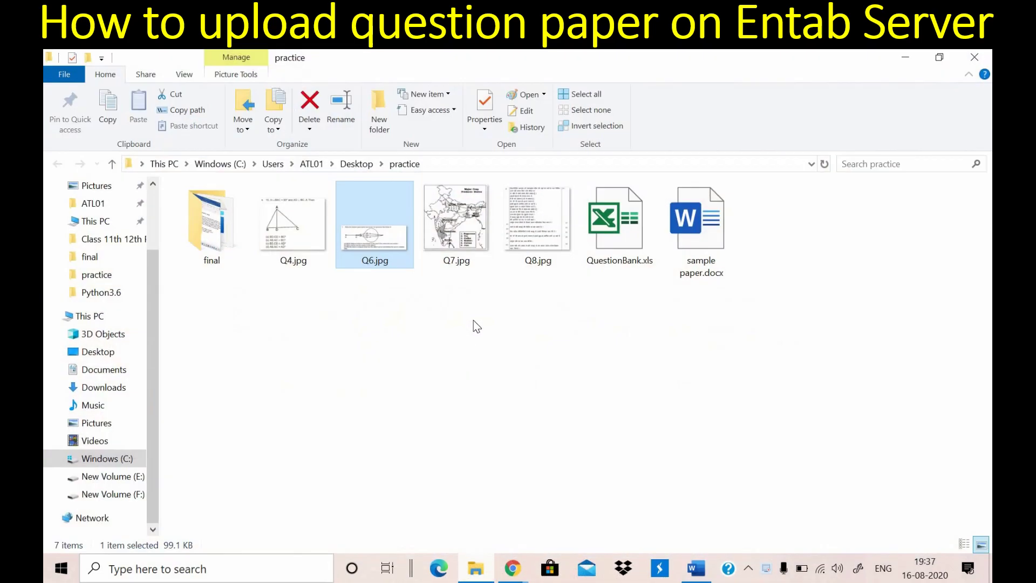
{"action": "double_click", "coordinate": [450, 211]}
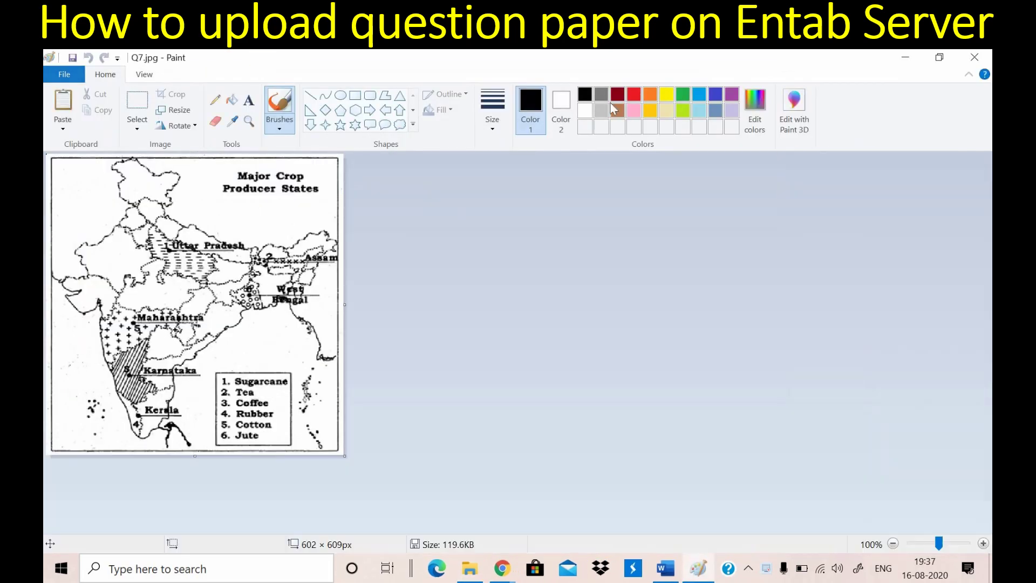
{"action": "left_click", "coordinate": [974, 56]}
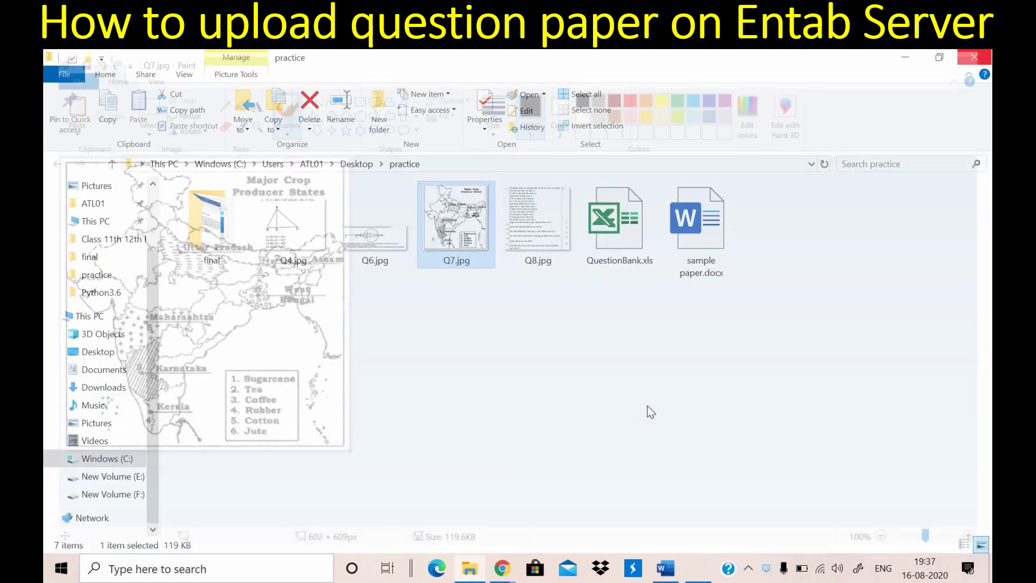
{"action": "left_click", "coordinate": [697, 570]}
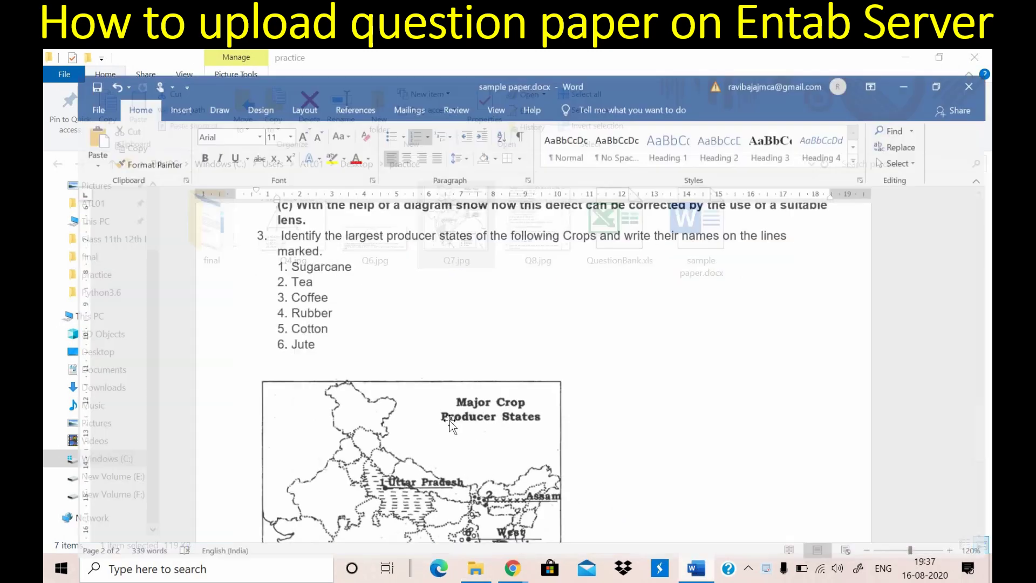
{"action": "left_click", "coordinate": [416, 439]}
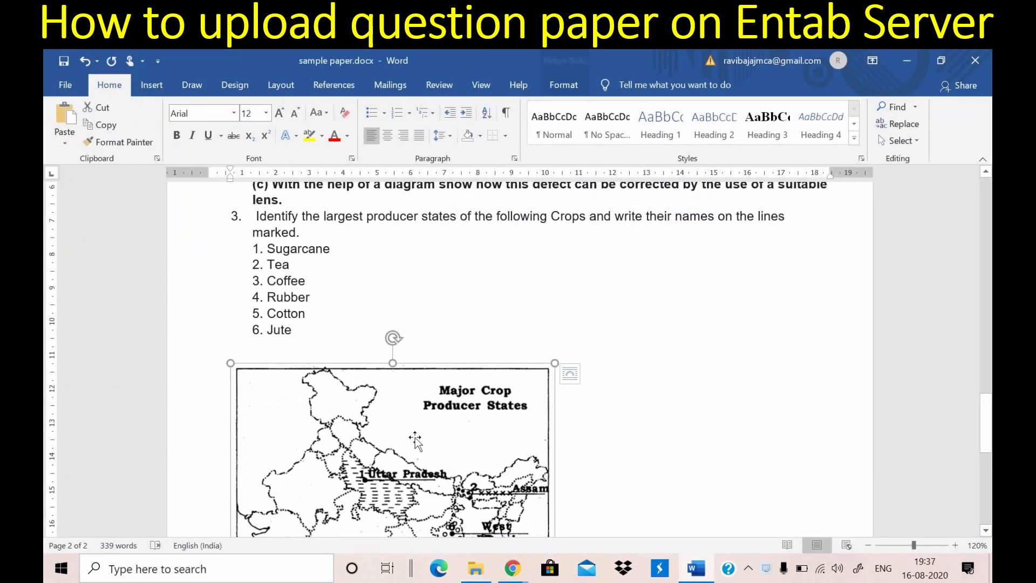
{"action": "left_click", "coordinate": [906, 60]}
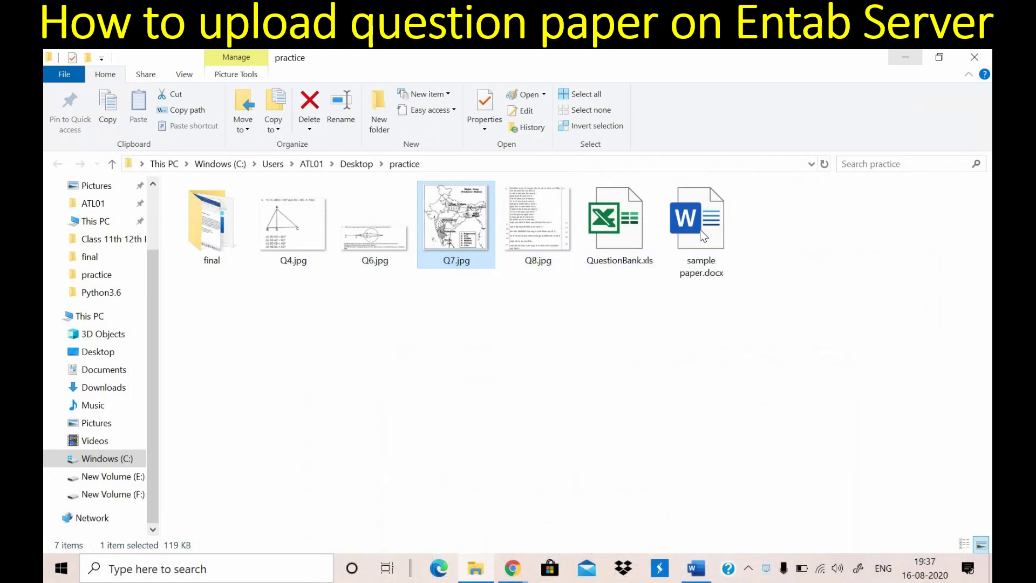
{"action": "left_click", "coordinate": [907, 56]}
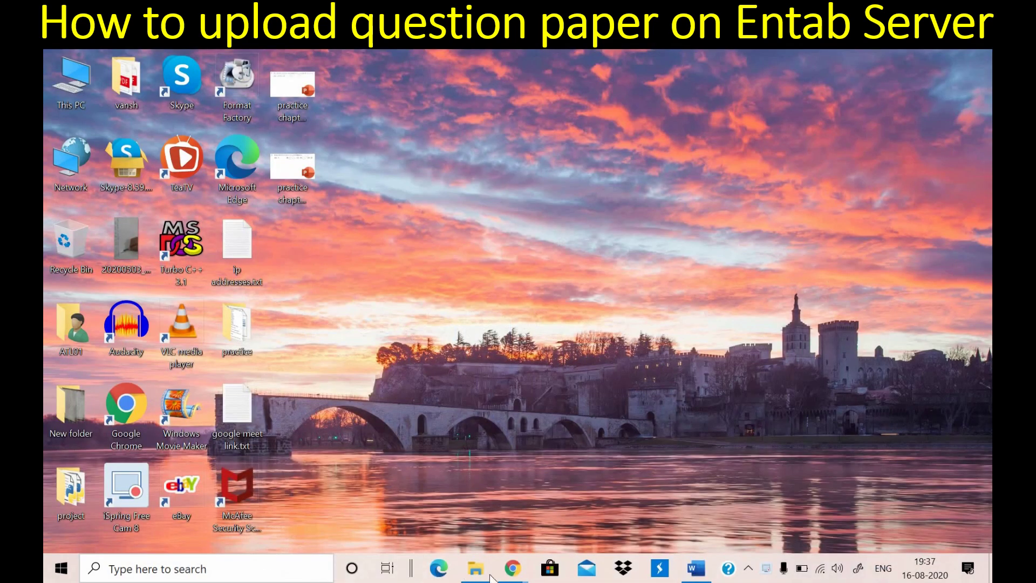
- Switch to CampusCare in Chrome and open the Question Bank Master under School Online to start a new question
{"action": "mouse_move", "coordinate": [508, 567]}
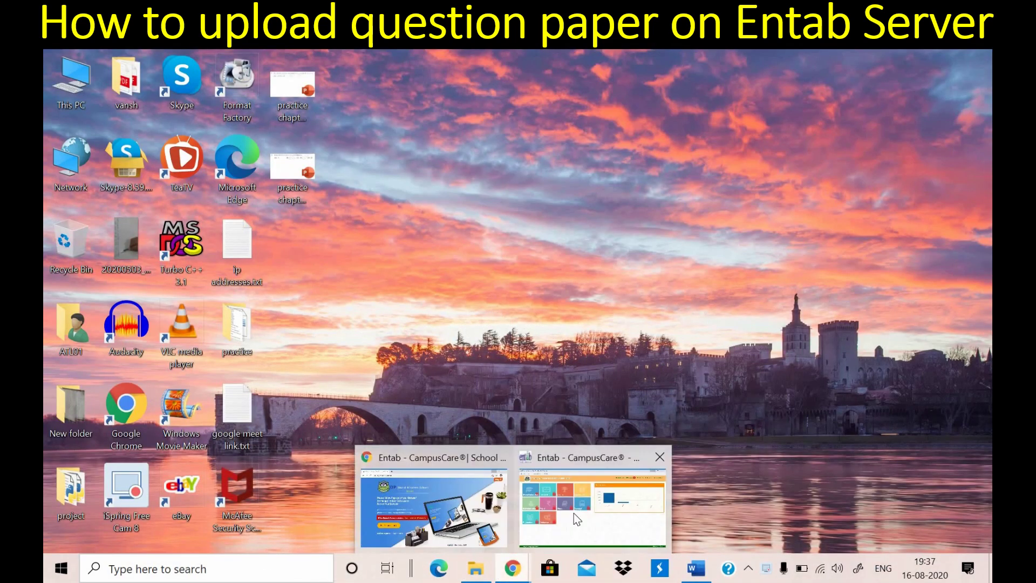
{"action": "left_click", "coordinate": [574, 513]}
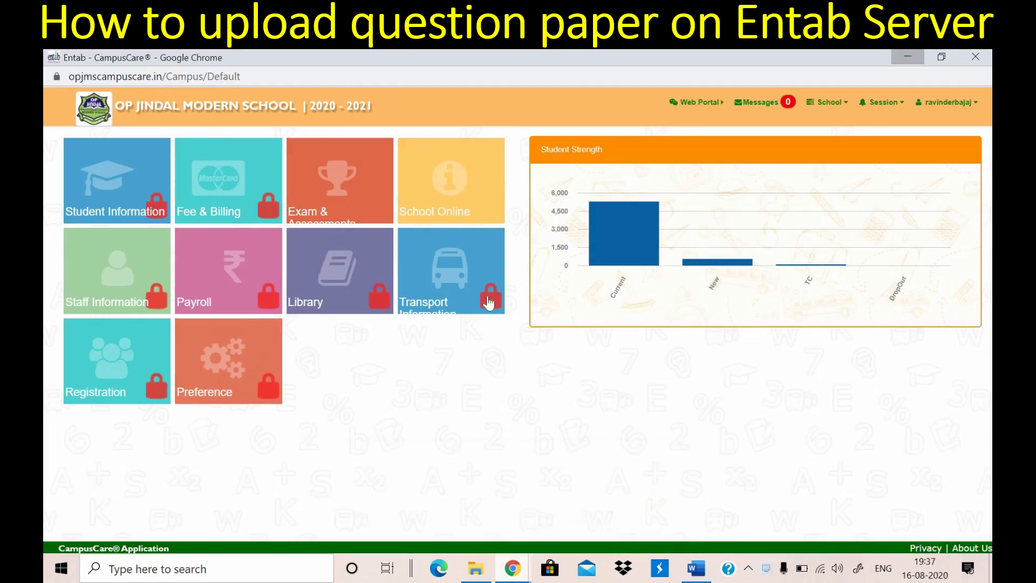
{"action": "left_click", "coordinate": [480, 209]}
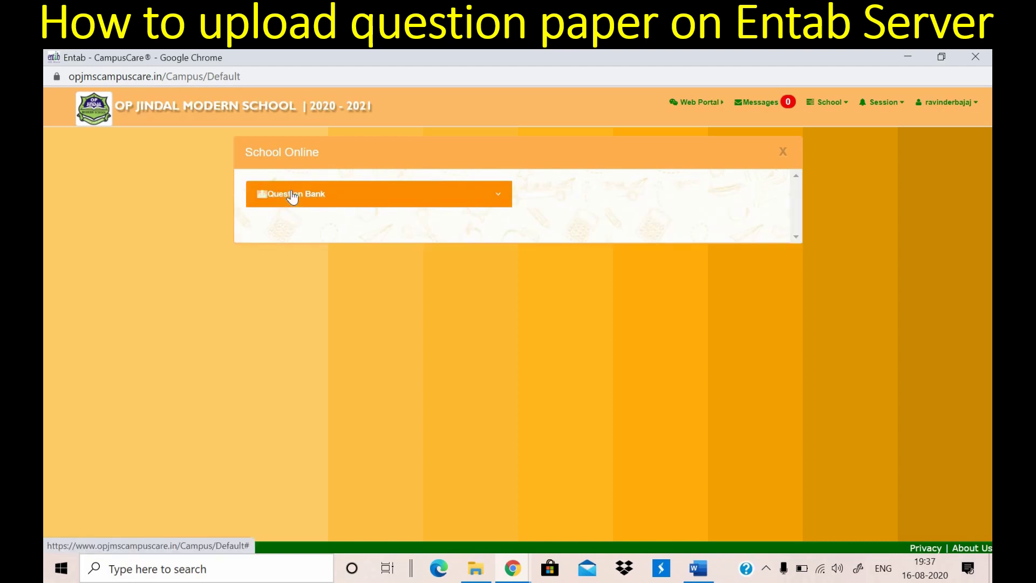
{"action": "left_click", "coordinate": [291, 195]}
{"action": "left_click", "coordinate": [603, 225]}
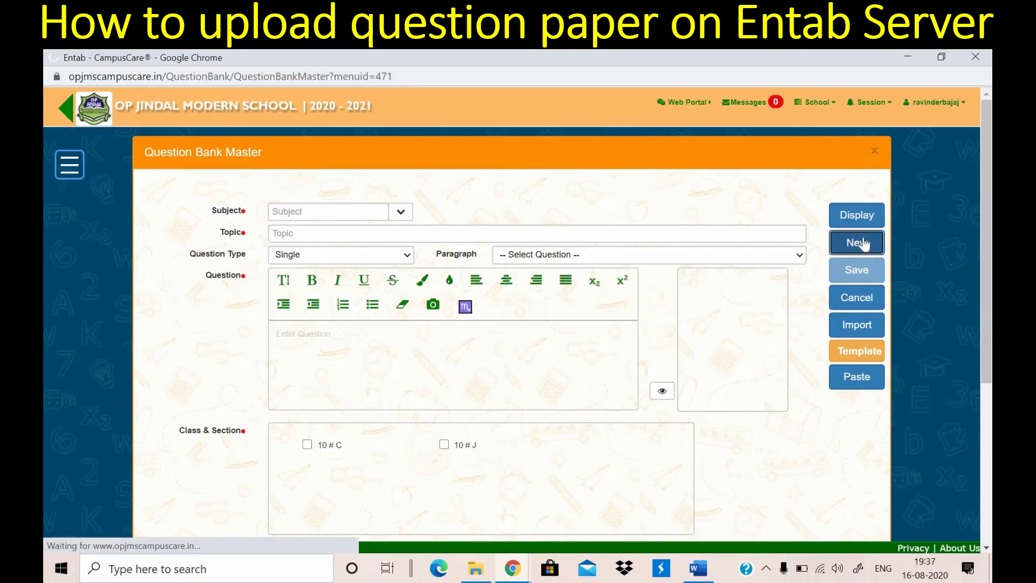
- Set the new question's subject to MATHS and its topic to "explain the map"
{"action": "left_click", "coordinate": [400, 214]}
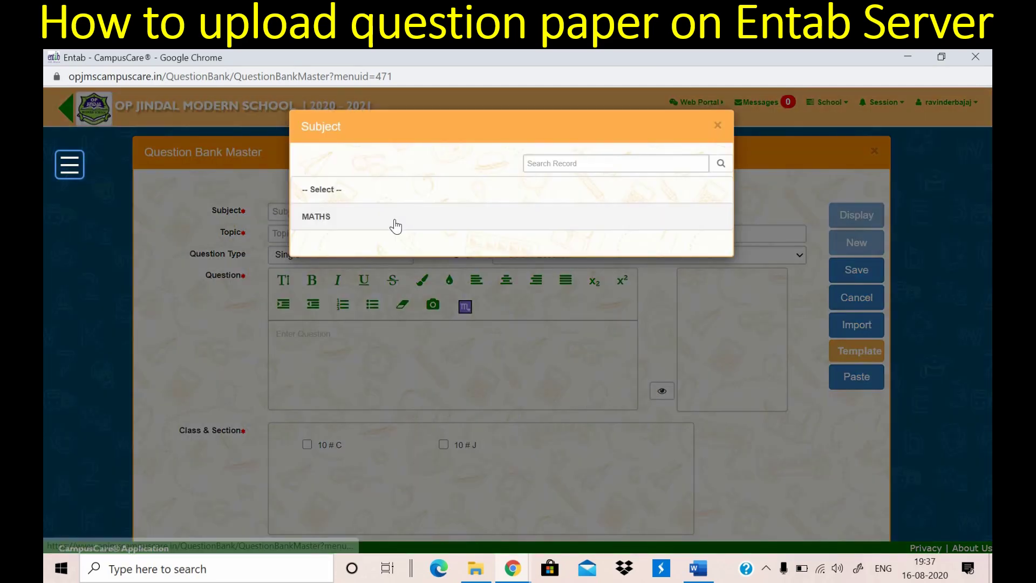
{"action": "left_click", "coordinate": [394, 227]}
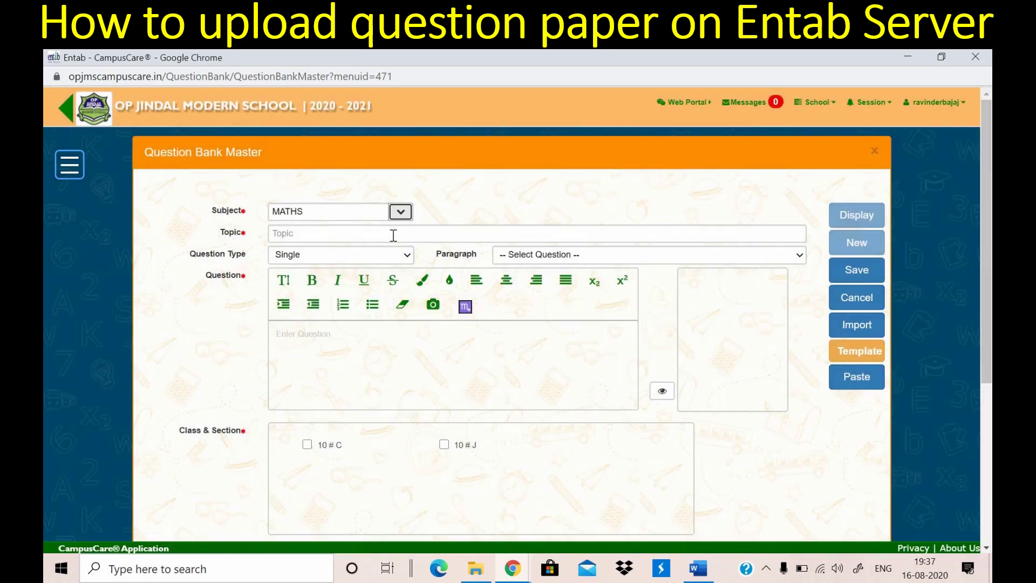
{"action": "left_click", "coordinate": [394, 235]}
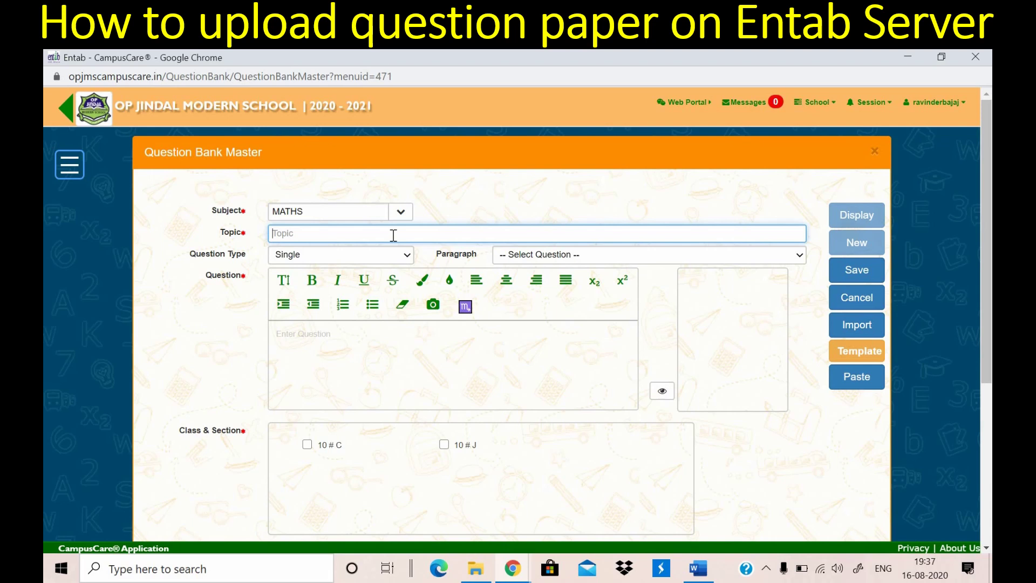
{"action": "type", "text": "explain the map"}
{"action": "left_click", "coordinate": [384, 343]}
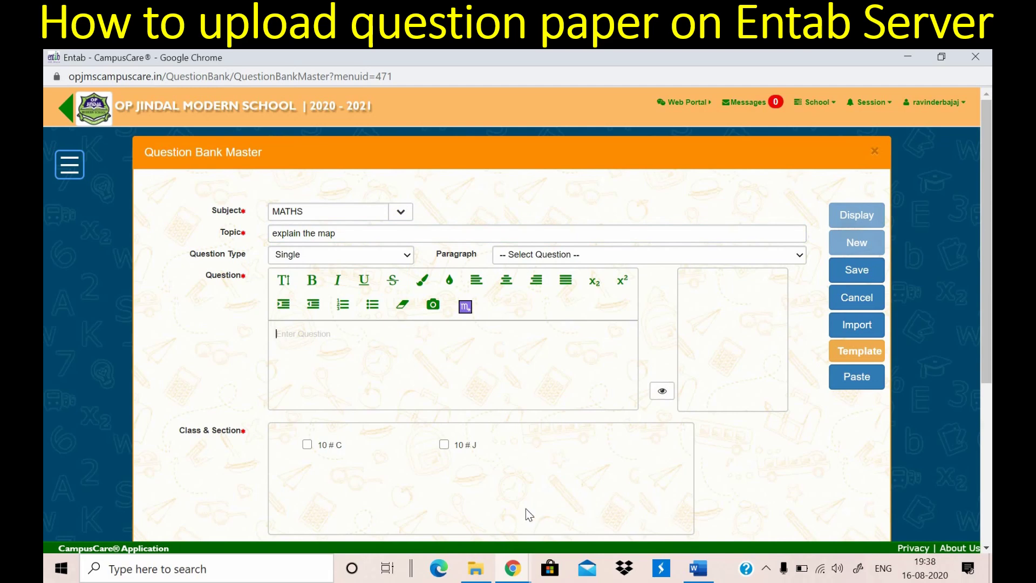
- Copy question 3 with its six-crop list, Sugarcane to Jute, from the Word sample paper into the CampusCare question text
{"action": "left_click", "coordinate": [698, 570]}
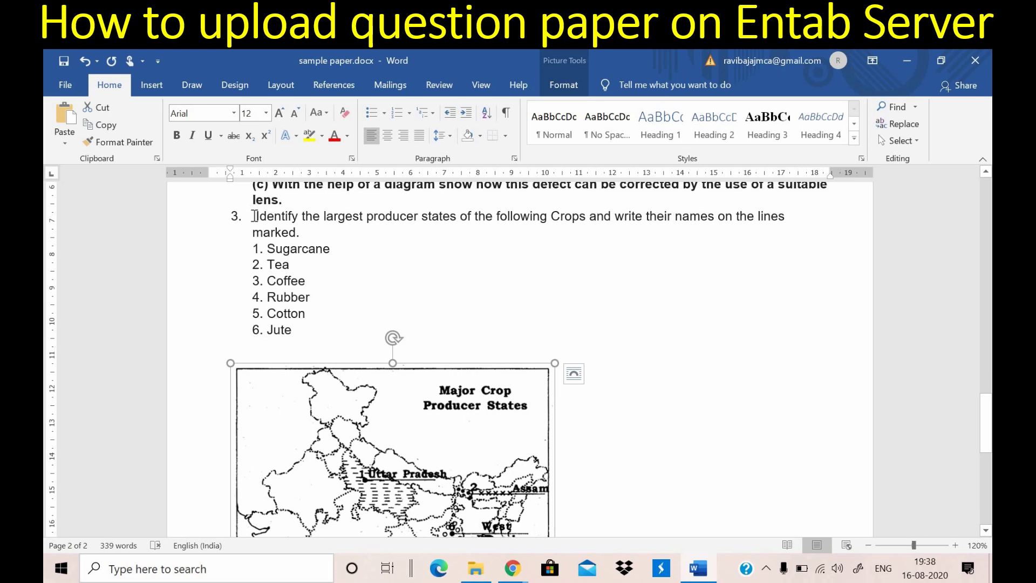
{"action": "left_click_drag", "start_coordinate": [256, 216], "coordinate": [305, 335]}
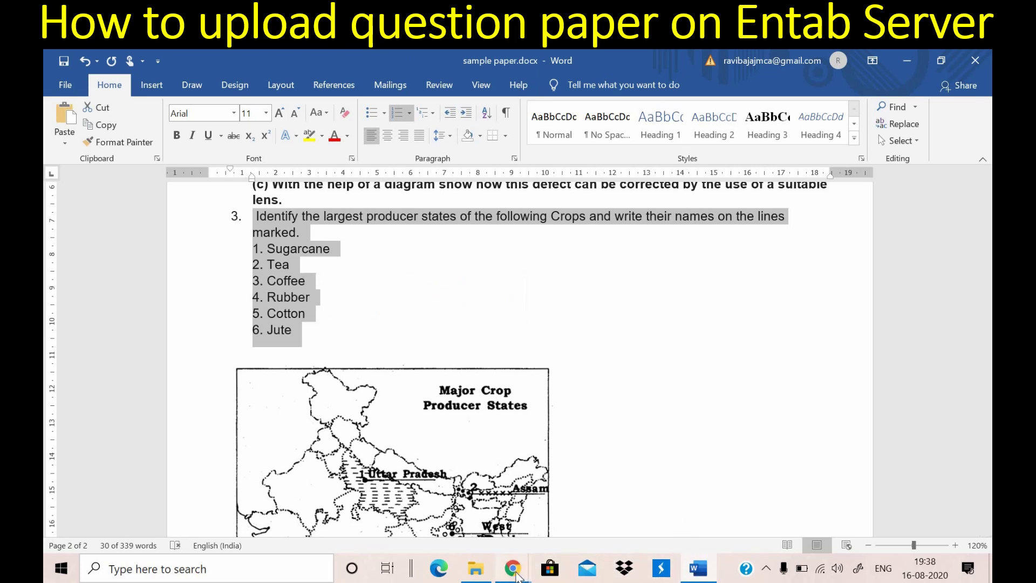
{"action": "mouse_move", "coordinate": [517, 575]}
{"action": "left_click", "coordinate": [593, 520]}
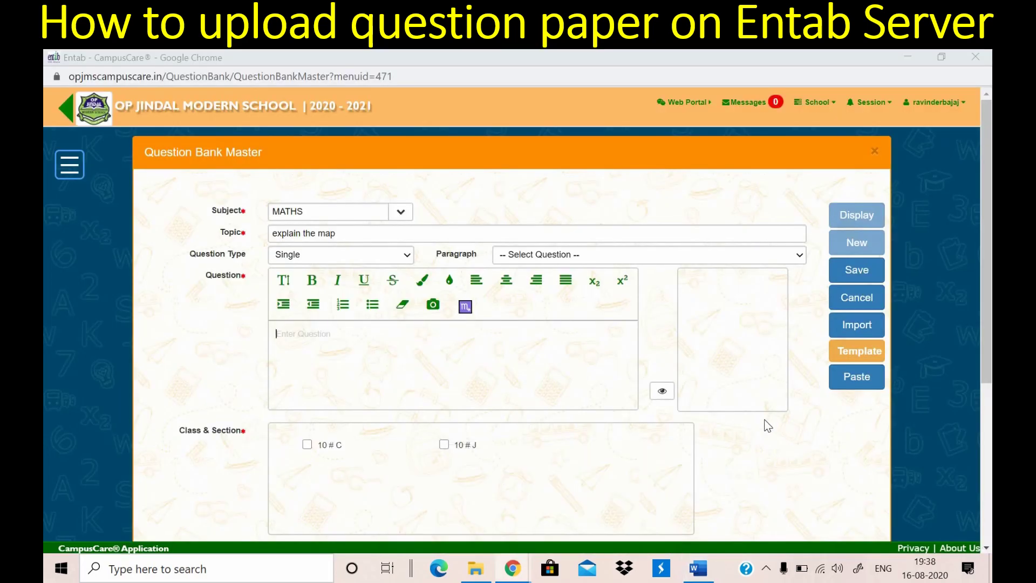
{"action": "left_click", "coordinate": [843, 383]}
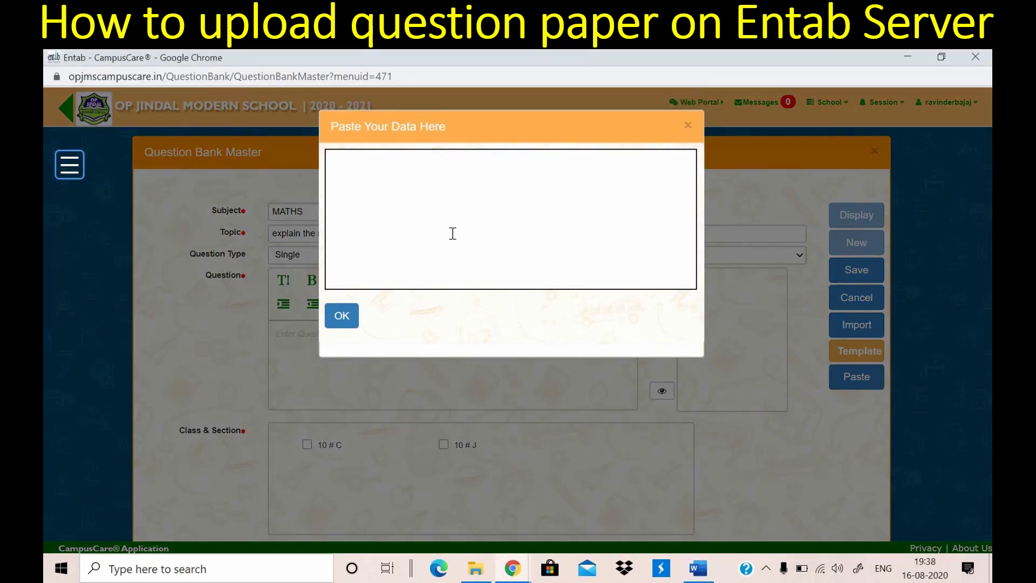
{"action": "left_click", "coordinate": [453, 233]}
{"action": "type", "text": "Identify the largest producer states of the following Crops and write their names on the lines marked 1. Sugarcane 2. Tea 3. Coffee 4. Rubber 5. Cotton 6. Jute"}
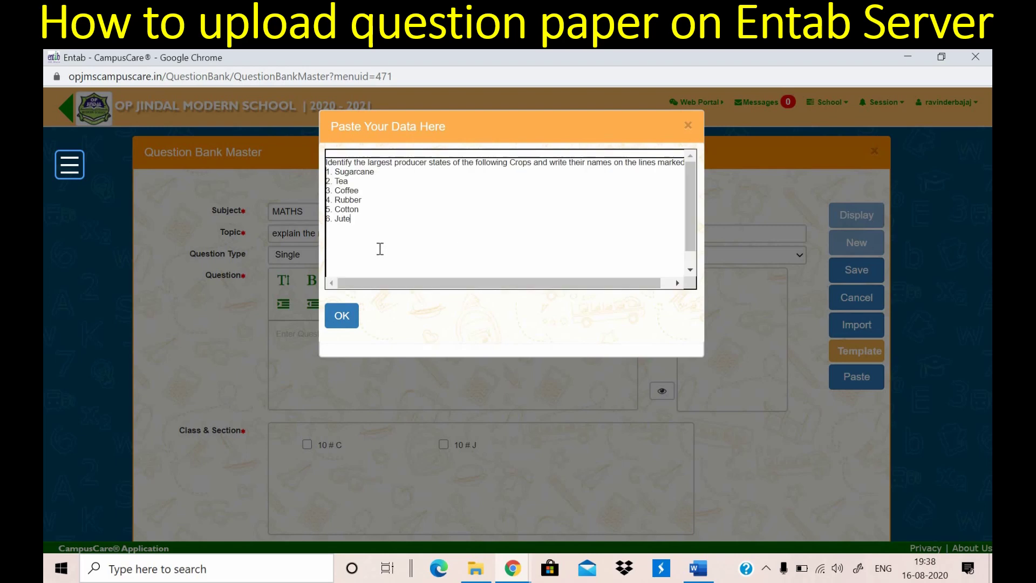
{"action": "left_click", "coordinate": [342, 316]}
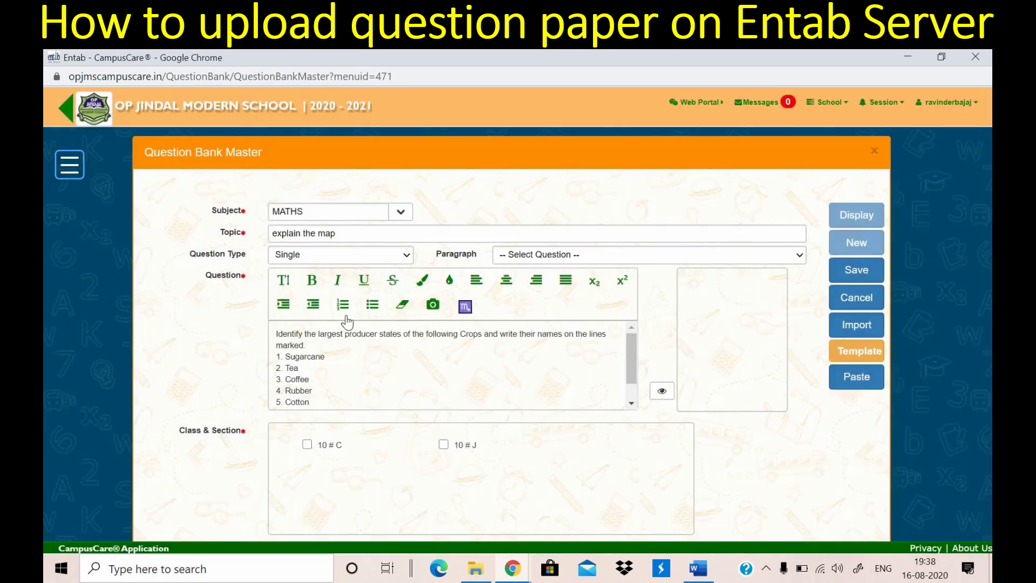
- Insert an image after the crop list using Q7.jpg from the practice folder, and assign the question to class 10 # J
{"action": "left_click", "coordinate": [372, 381]}
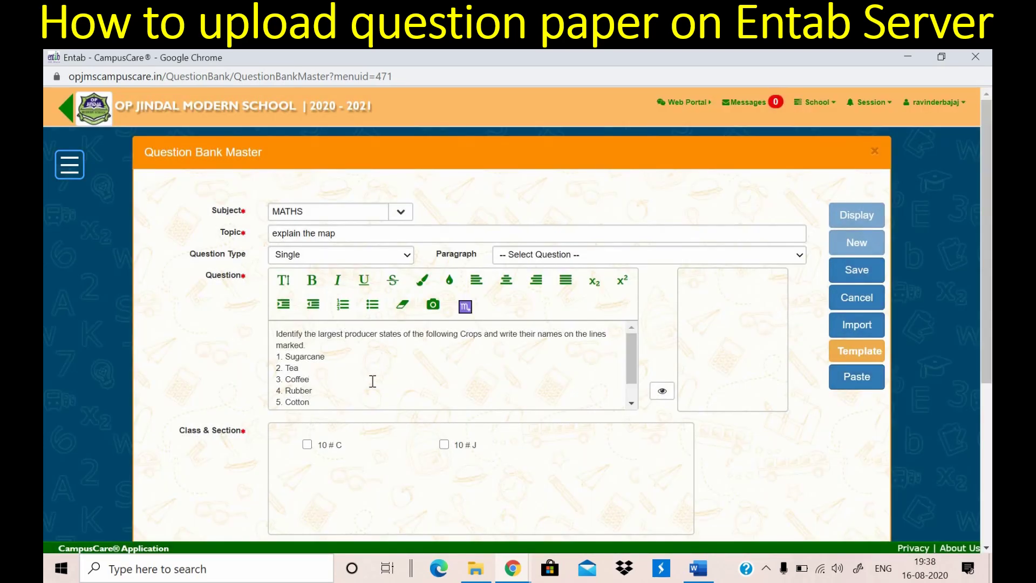
{"action": "key", "text": "Down"}
{"action": "key", "text": "Down"}
{"action": "key", "text": "Down"}
{"action": "scroll", "coordinate": [372, 381], "scroll_direction": "down", "scroll_amount": 1}
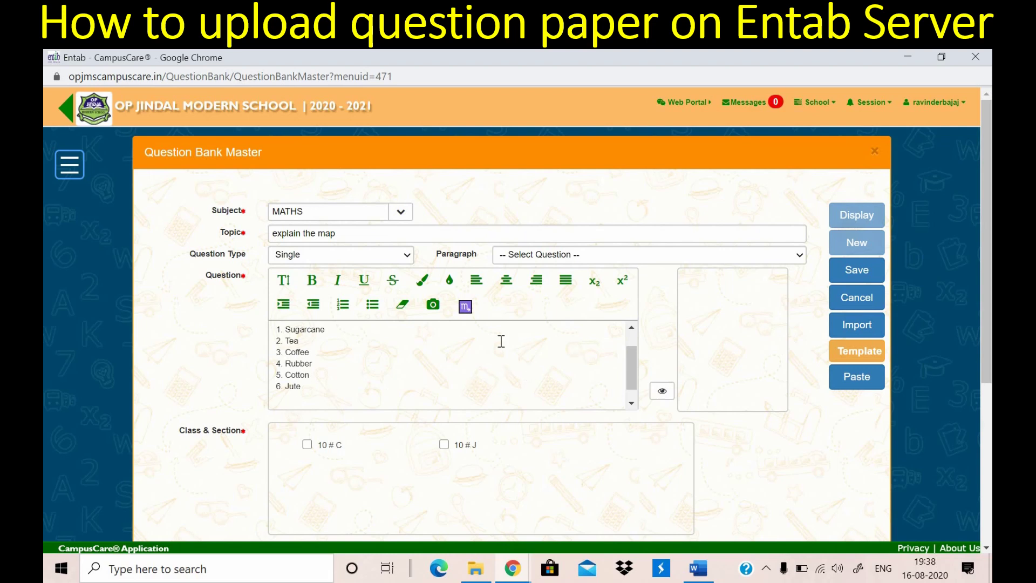
{"action": "left_click", "coordinate": [432, 305]}
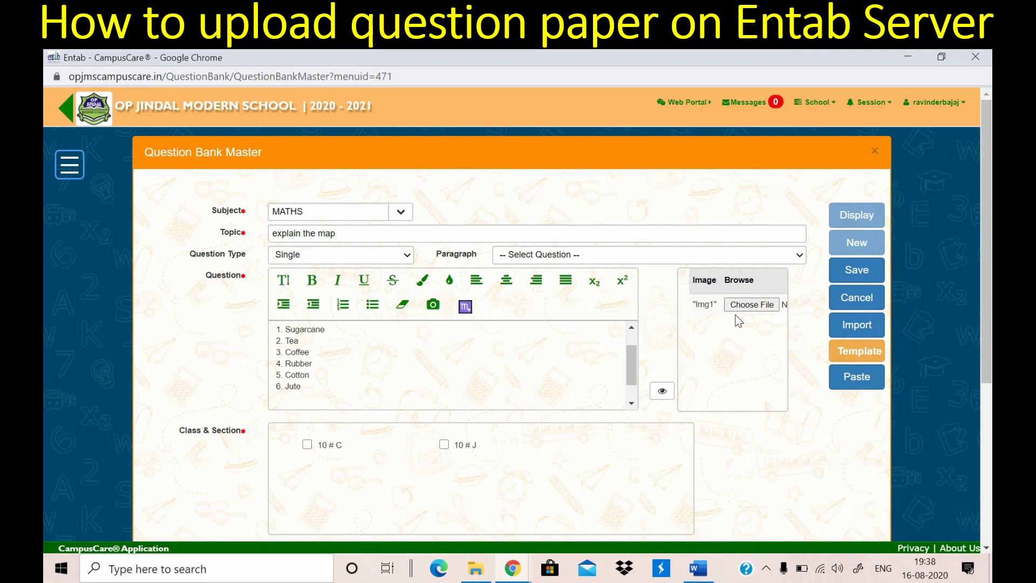
{"action": "left_click", "coordinate": [755, 303]}
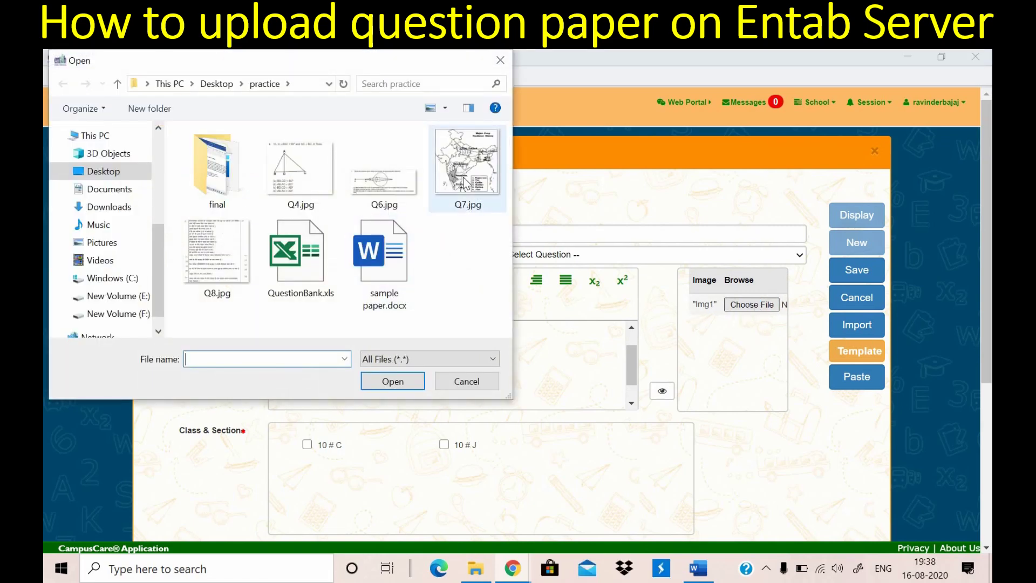
{"action": "left_click", "coordinate": [463, 178]}
{"action": "left_click", "coordinate": [393, 382]}
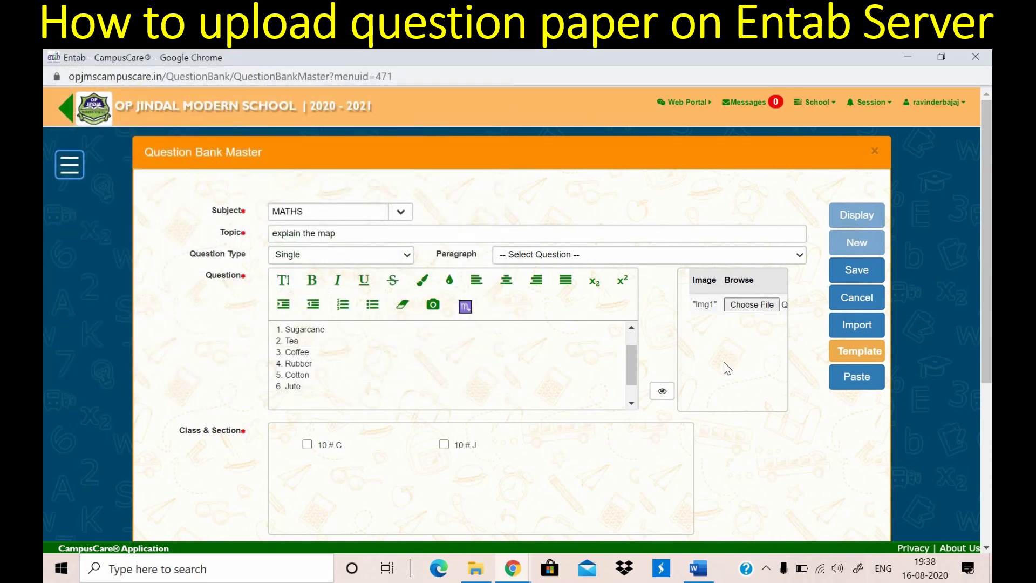
{"action": "left_click", "coordinate": [445, 445]}
- Set the map question's level to Descriptive and its mark to 6, and save the question
{"action": "left_click_drag", "start_coordinate": [986, 366], "coordinate": [985, 474]}
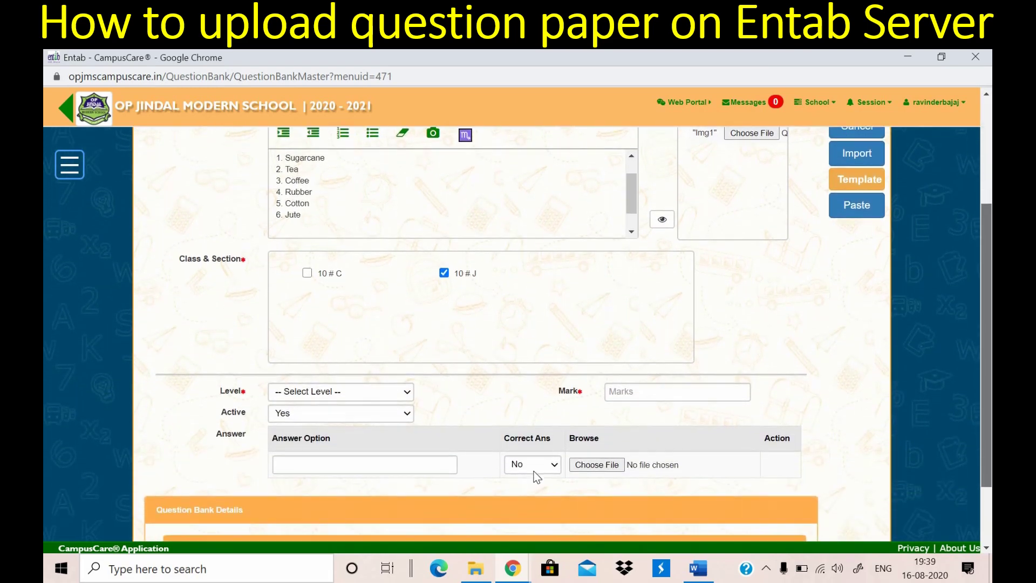
{"action": "left_click", "coordinate": [377, 397]}
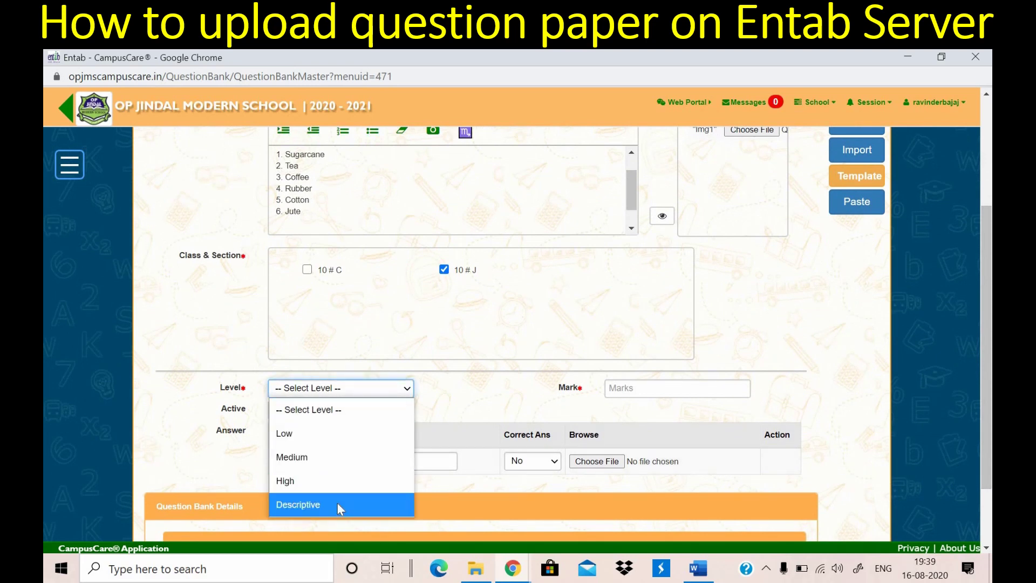
{"action": "left_click", "coordinate": [337, 503]}
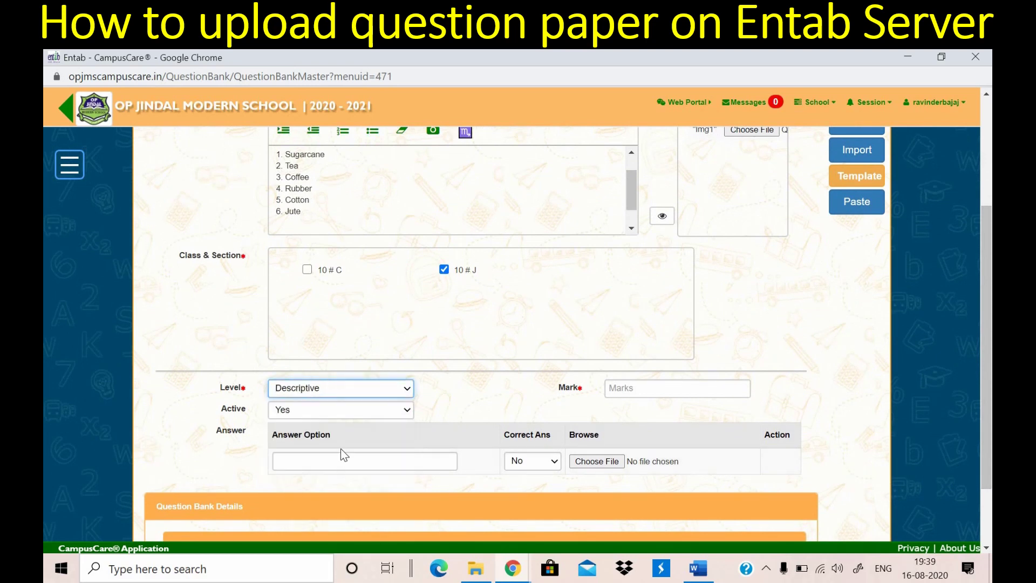
{"action": "left_click", "coordinate": [651, 389]}
{"action": "type", "text": "6"}
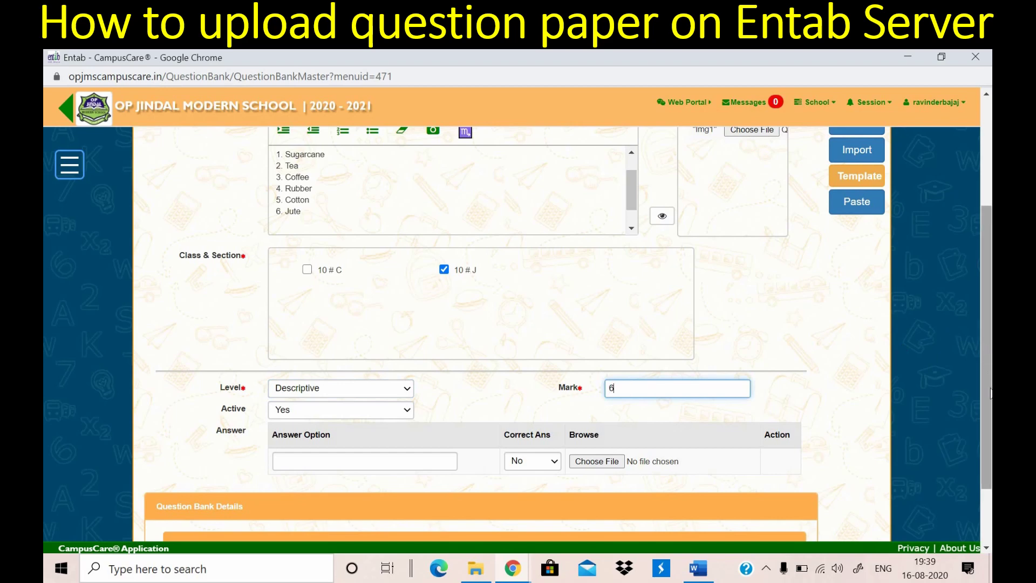
{"action": "left_click_drag", "start_coordinate": [987, 356], "coordinate": [984, 241]}
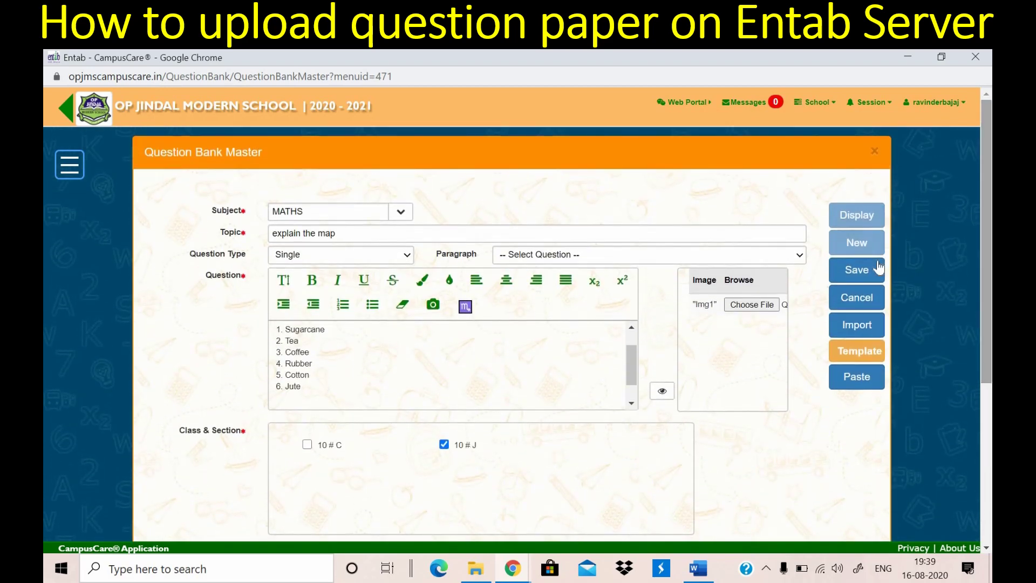
{"action": "left_click", "coordinate": [866, 267]}
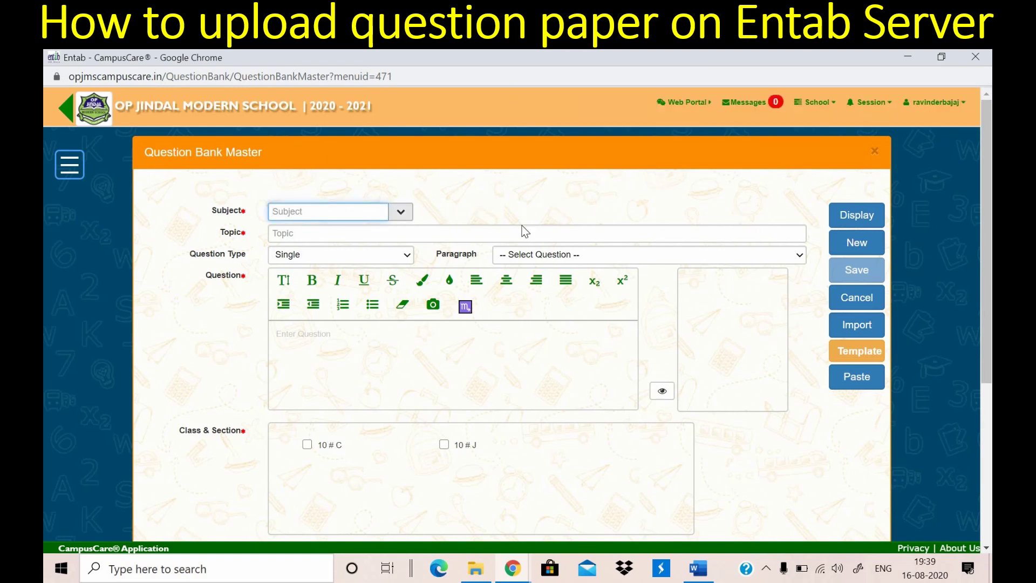
- Display the saved MATHS questions for class 10 # J and examine the question bank details list
{"action": "left_click", "coordinate": [399, 213]}
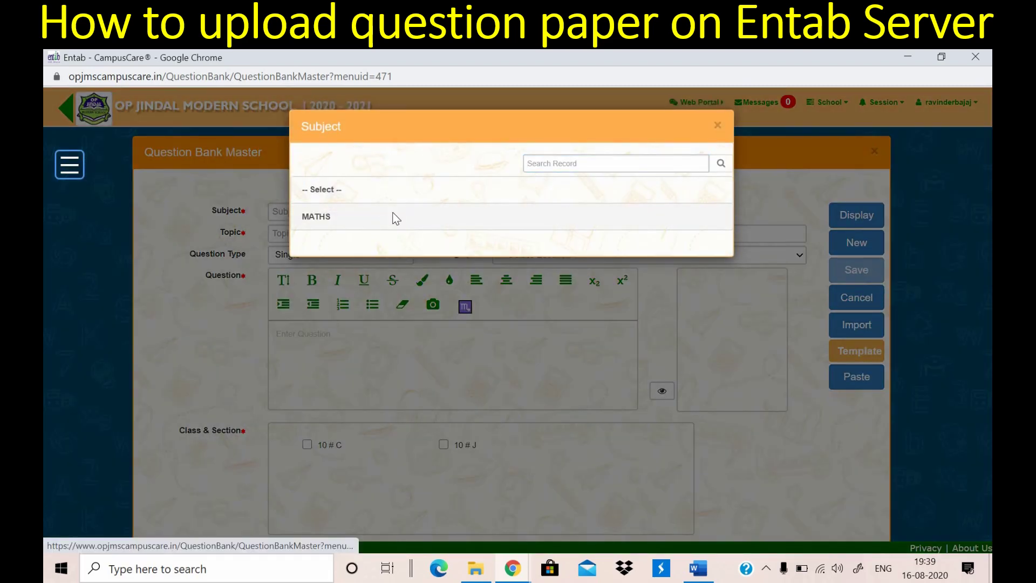
{"action": "left_click", "coordinate": [395, 218]}
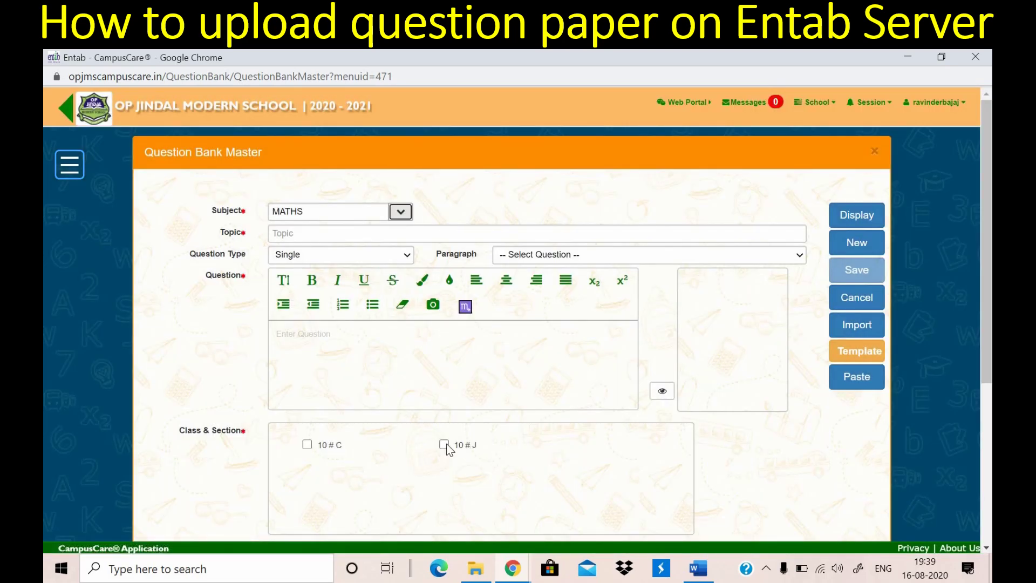
{"action": "left_click", "coordinate": [445, 446]}
{"action": "left_click", "coordinate": [836, 219]}
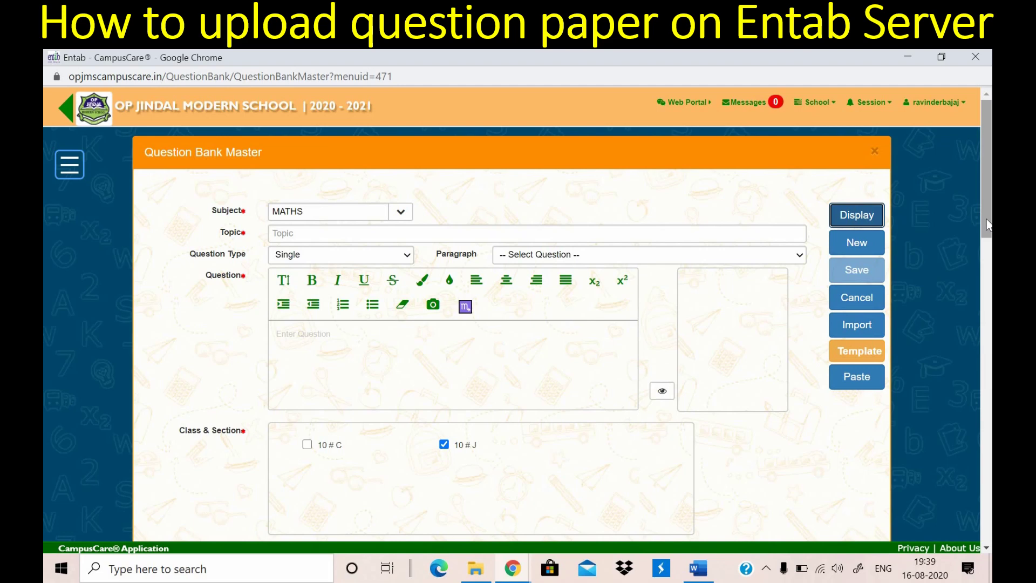
{"action": "left_click_drag", "start_coordinate": [989, 225], "coordinate": [988, 355]}
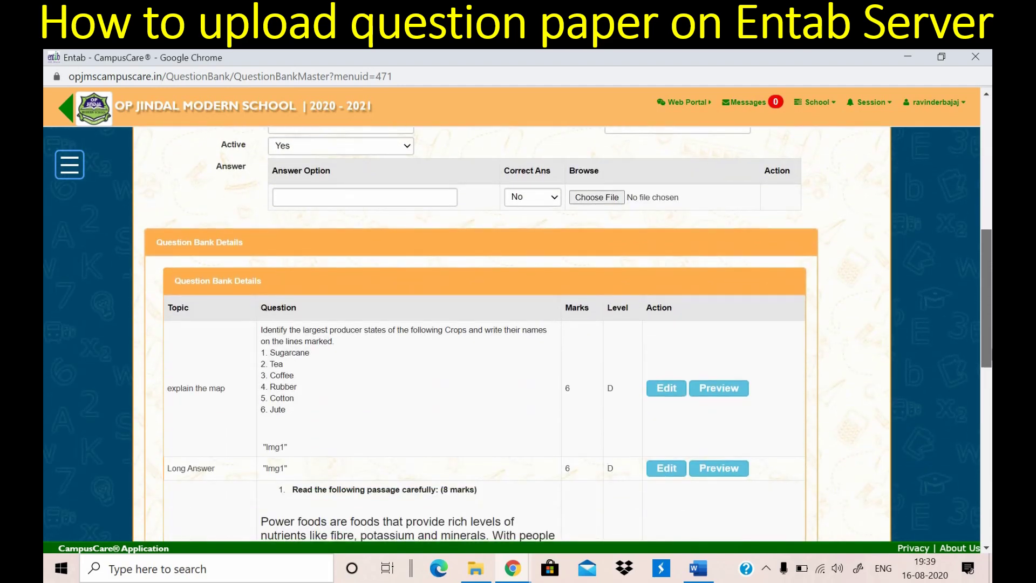
{"action": "scroll", "coordinate": [474, 280], "scroll_direction": "down", "scroll_amount": 2}
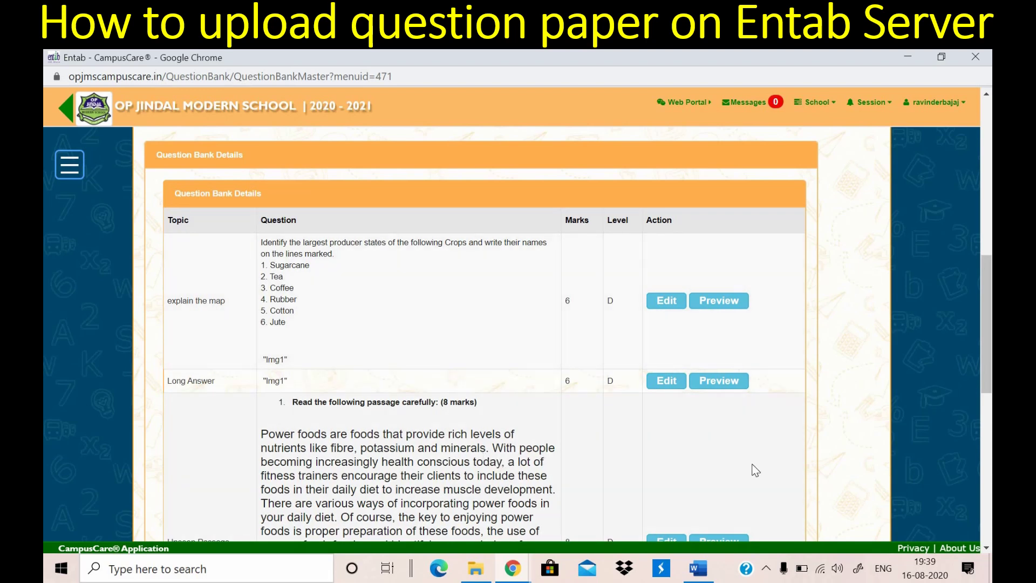
{"action": "left_click_drag", "start_coordinate": [991, 370], "coordinate": [988, 516]}
{"action": "left_click", "coordinate": [986, 312]}
{"action": "left_click_drag", "start_coordinate": [983, 309], "coordinate": [991, 176]}
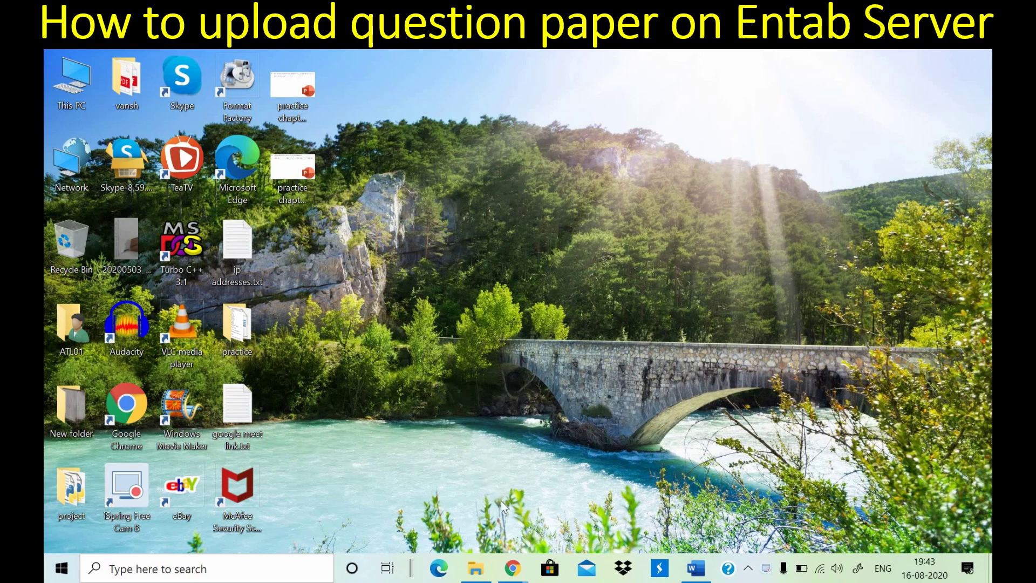
- Return to the CampusCare home page and open Question Paper Generation from the School Online question bank
{"action": "left_click", "coordinate": [513, 575]}
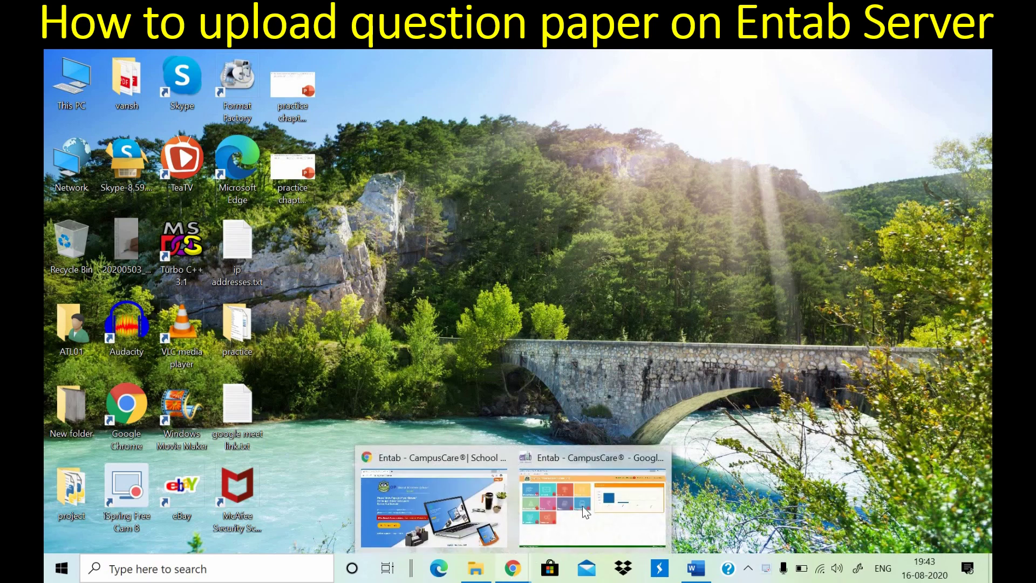
{"action": "left_click", "coordinate": [582, 506]}
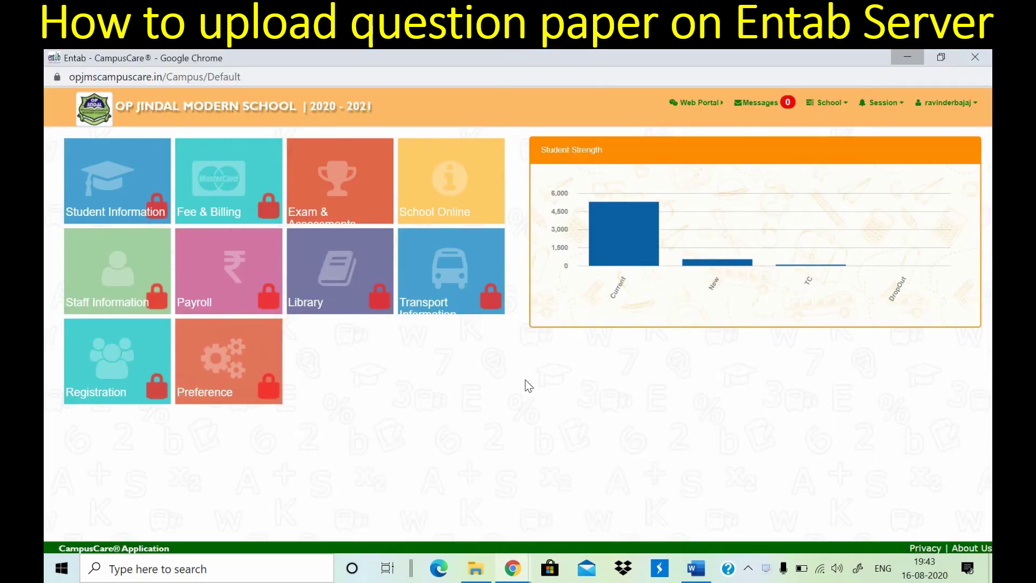
{"action": "left_click", "coordinate": [474, 205]}
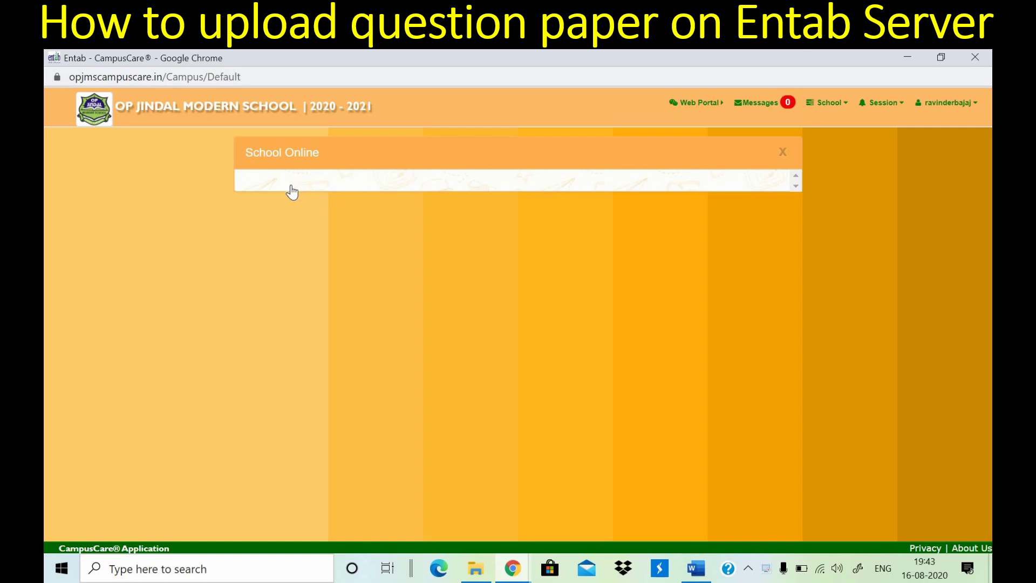
{"action": "left_click", "coordinate": [313, 203]}
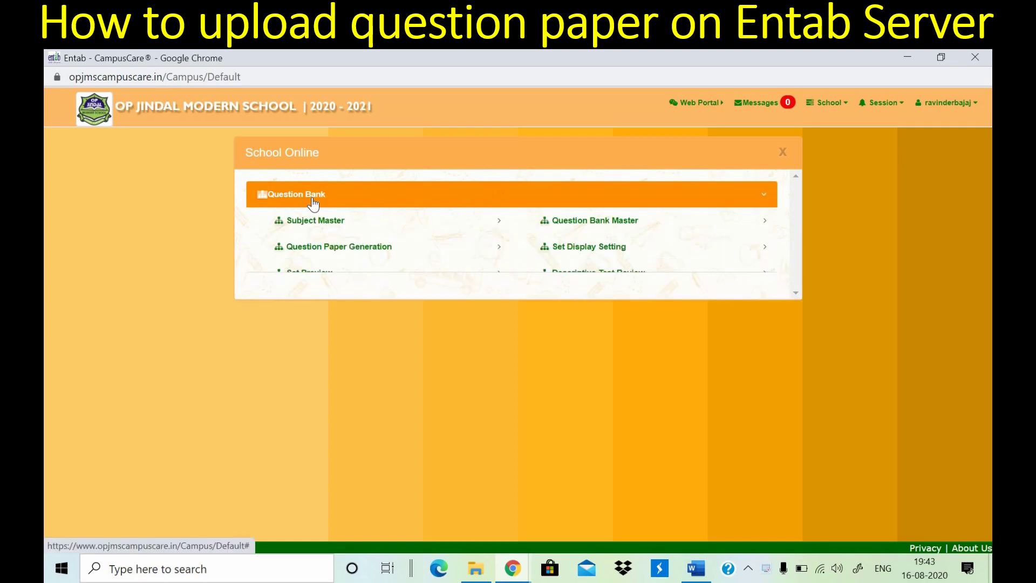
{"action": "left_click", "coordinate": [343, 248]}
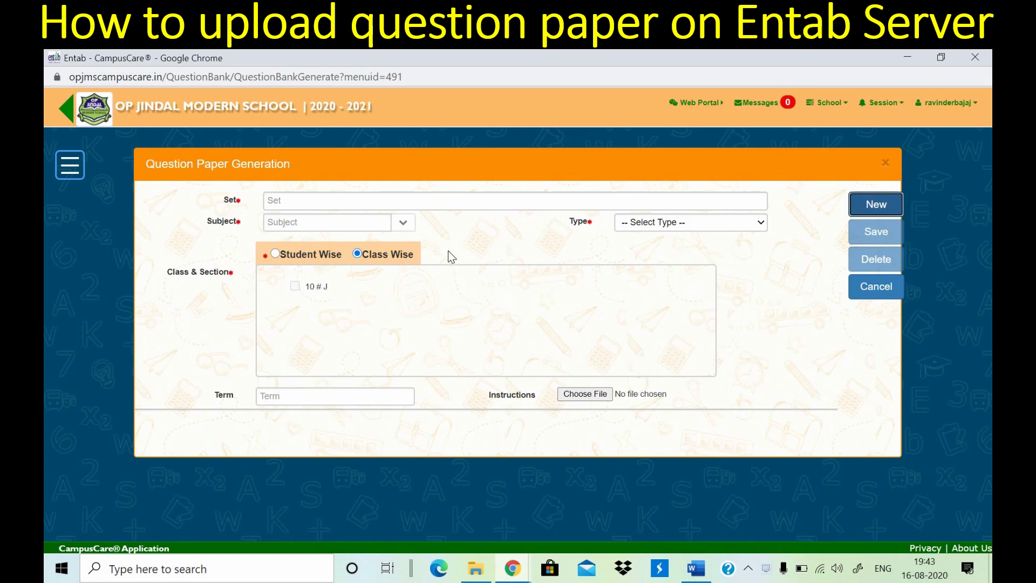
- Start a new paper set named Set-1 with subject MATHS and type Test Paper for class 10 # J
{"action": "left_click", "coordinate": [870, 208]}
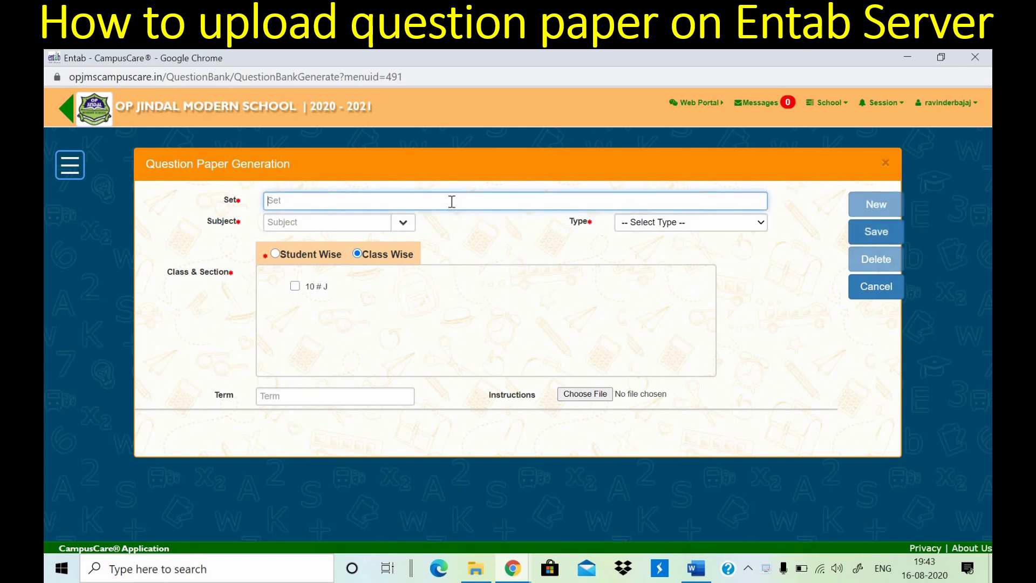
{"action": "type", "text": "Set-1"}
{"action": "left_click", "coordinate": [403, 222]}
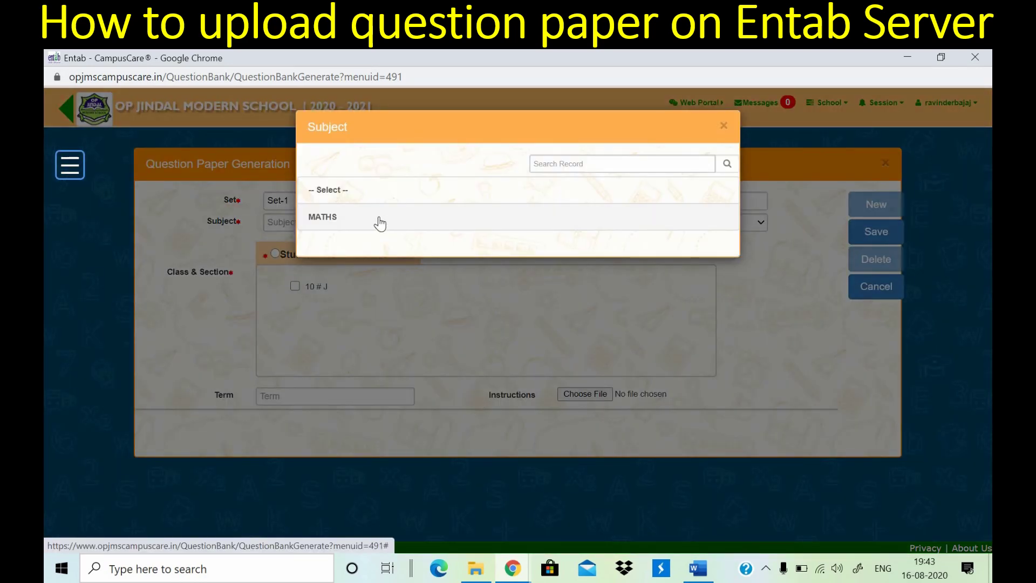
{"action": "left_click", "coordinate": [379, 218]}
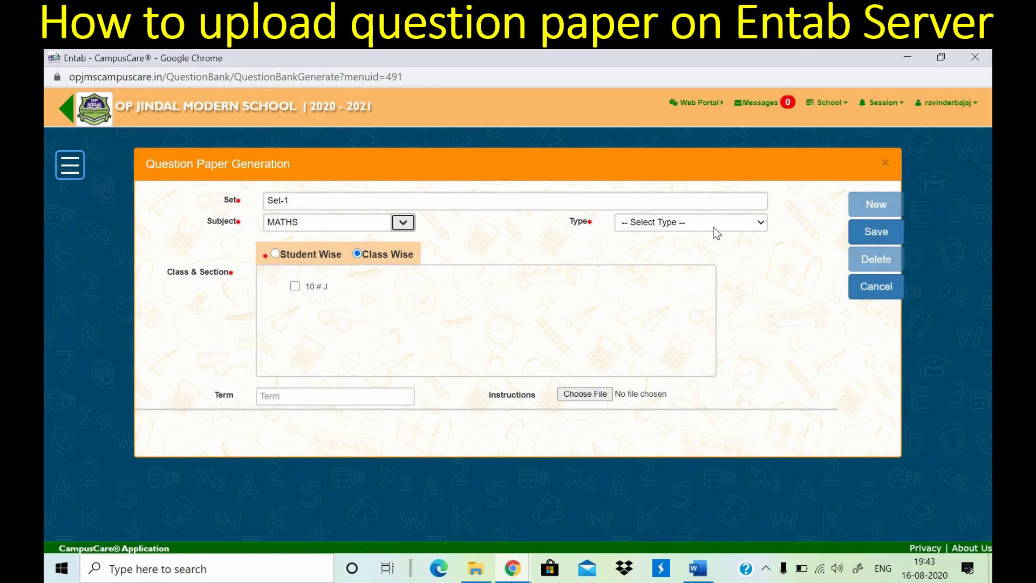
{"action": "left_click", "coordinate": [759, 224]}
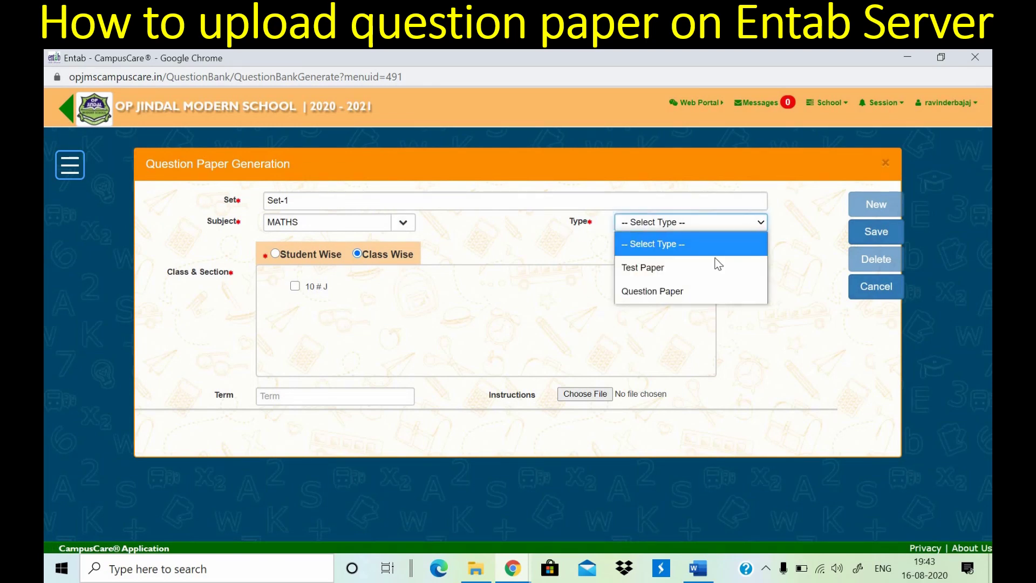
{"action": "left_click", "coordinate": [707, 265]}
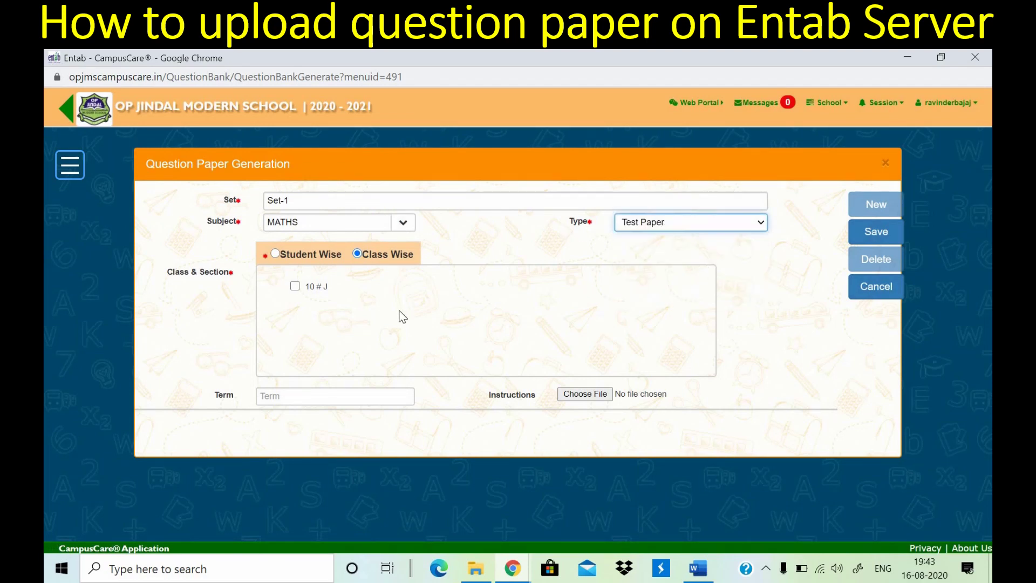
{"action": "left_click", "coordinate": [296, 287]}
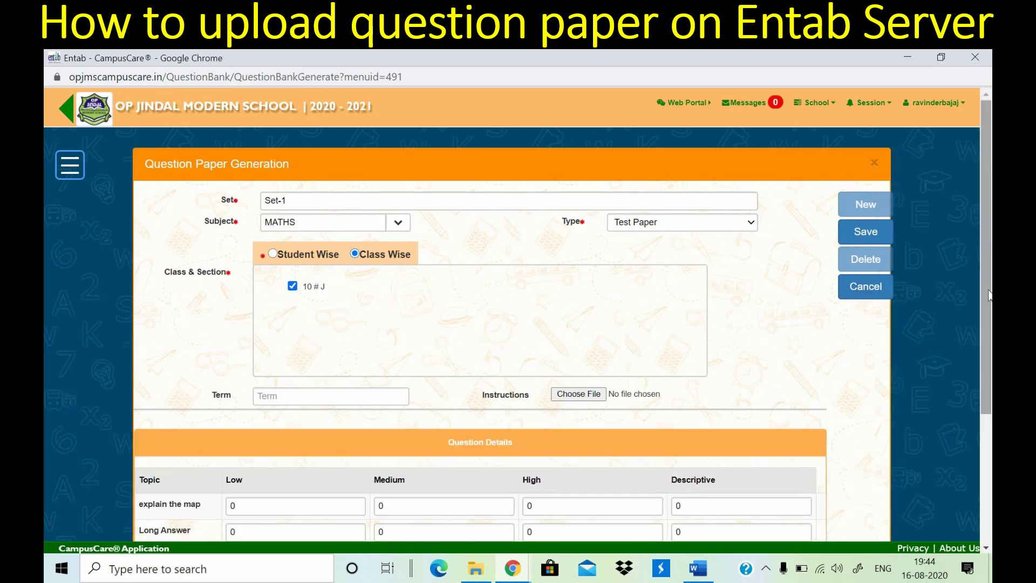
- Set the question counts to 4 low-level MCQs and 1 descriptive question each for explain the map, Long Answer, short answer and Unseen Passage
{"action": "scroll", "coordinate": [990, 294], "scroll_direction": "down", "scroll_amount": 2}
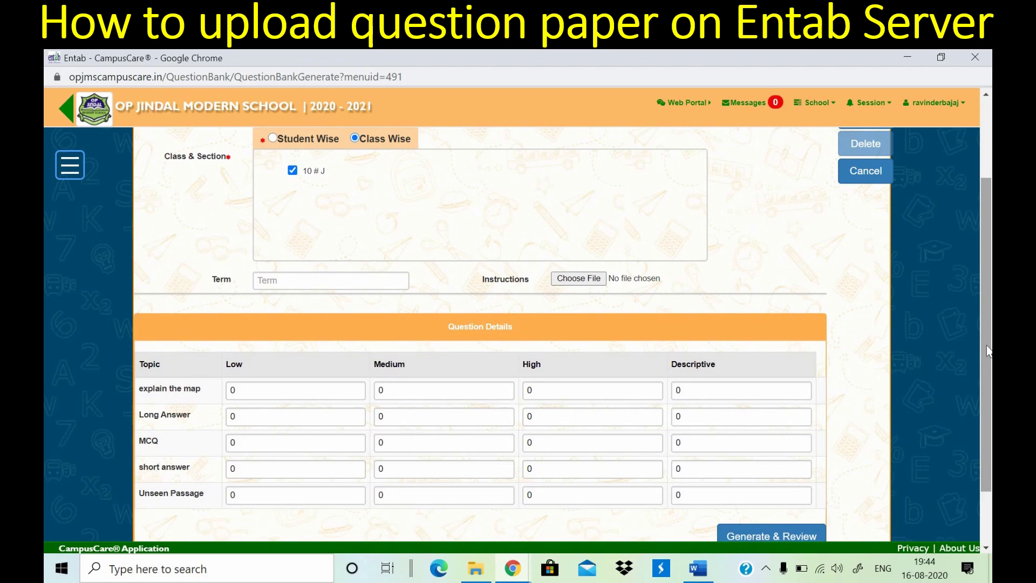
{"action": "scroll", "coordinate": [982, 393], "scroll_direction": "down", "scroll_amount": 2}
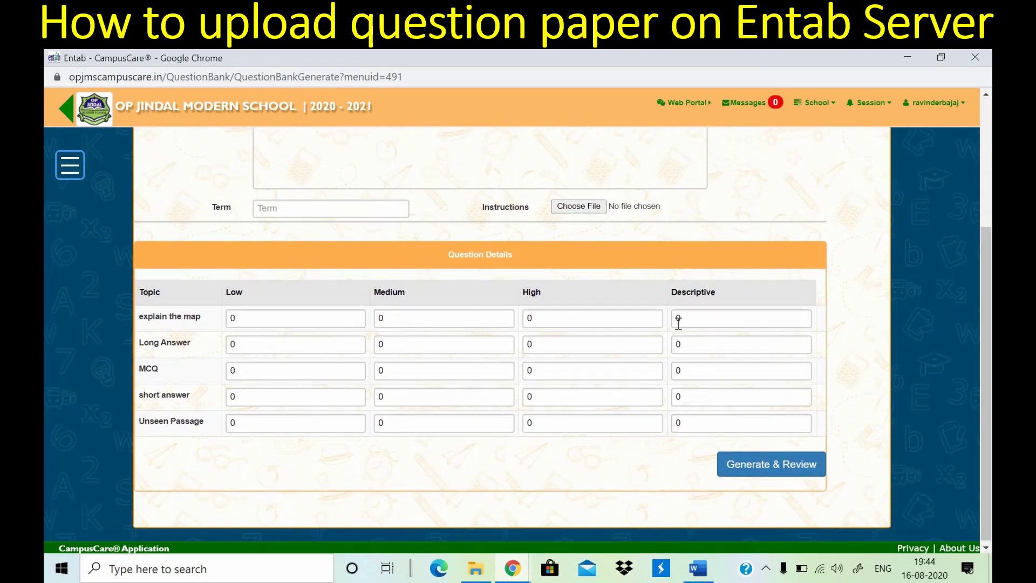
{"action": "key", "text": "Tab"}
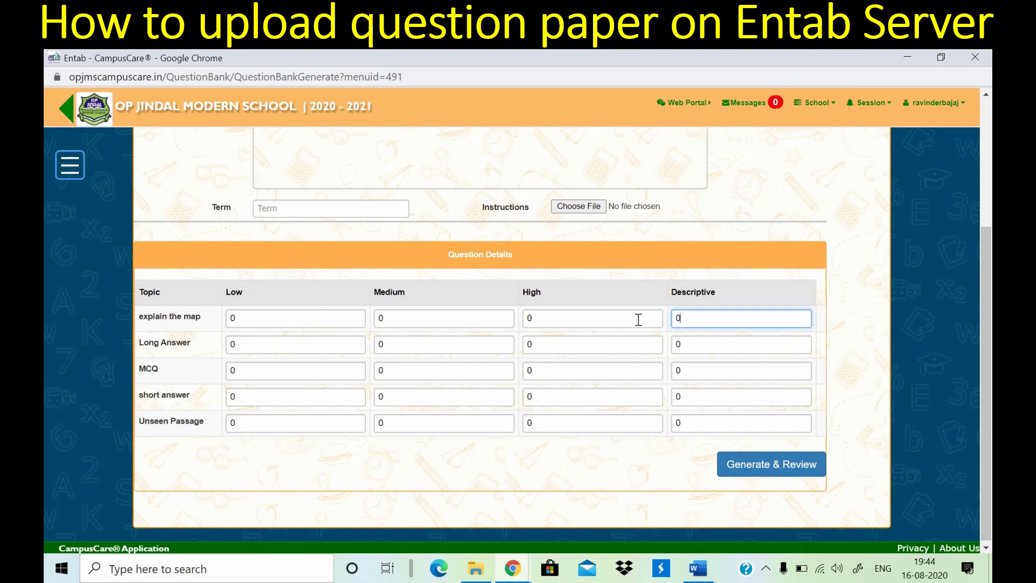
{"action": "key", "text": "BackSpace"}
{"action": "type", "text": "1"}
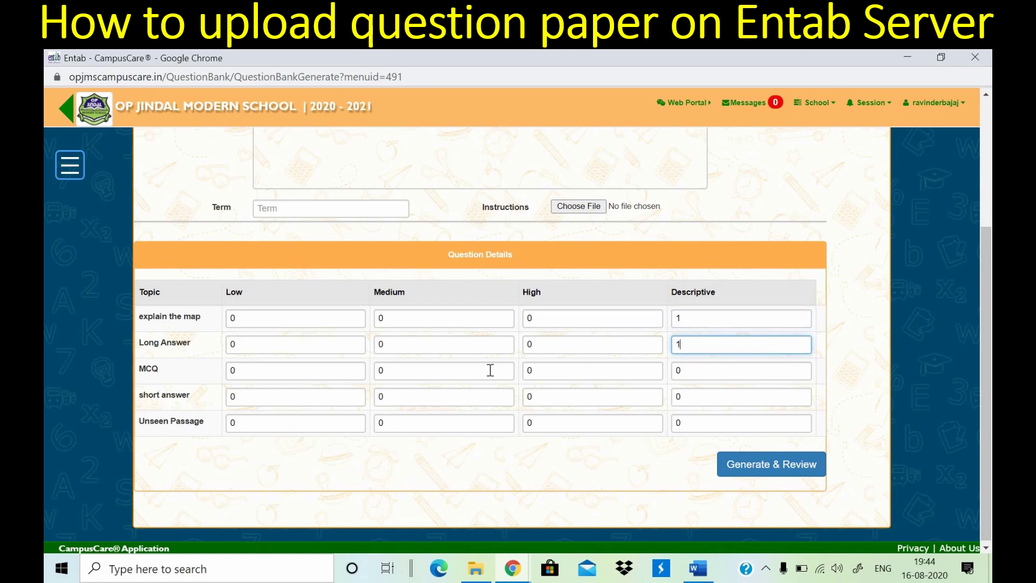
{"action": "key", "text": "Tab"}
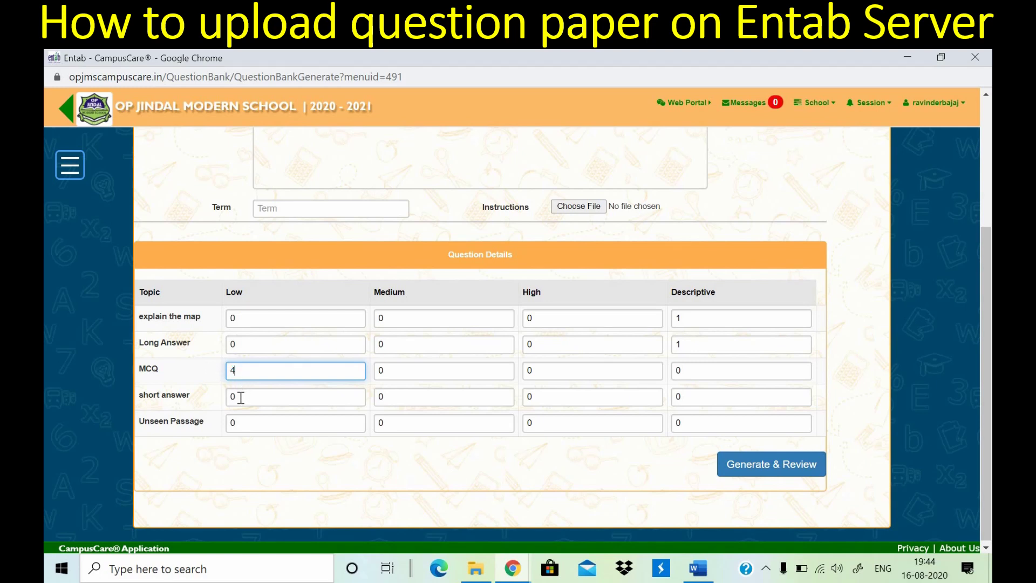
{"action": "left_click", "coordinate": [675, 396]}
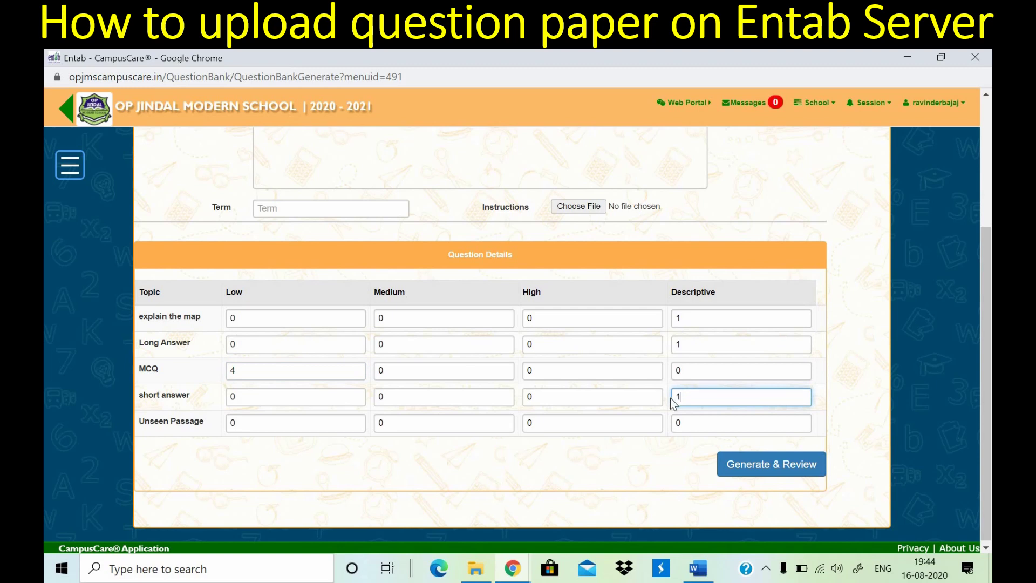
{"action": "type", "text": "1"}
{"action": "left_click", "coordinate": [670, 422]}
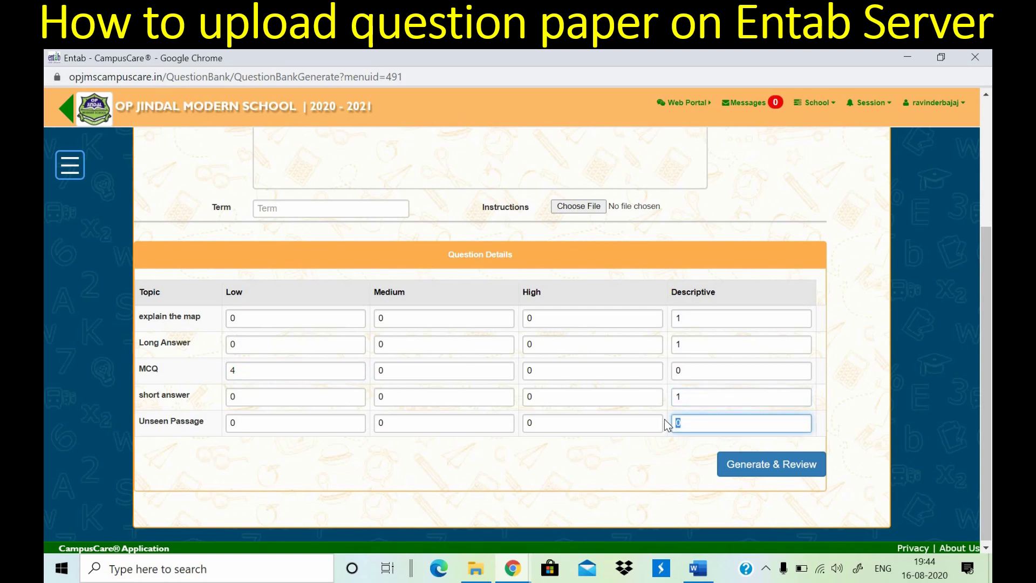
- Generate the question list for review and include the two remaining circle MCQs and the crop-storm short answer question
{"action": "left_click", "coordinate": [756, 469]}
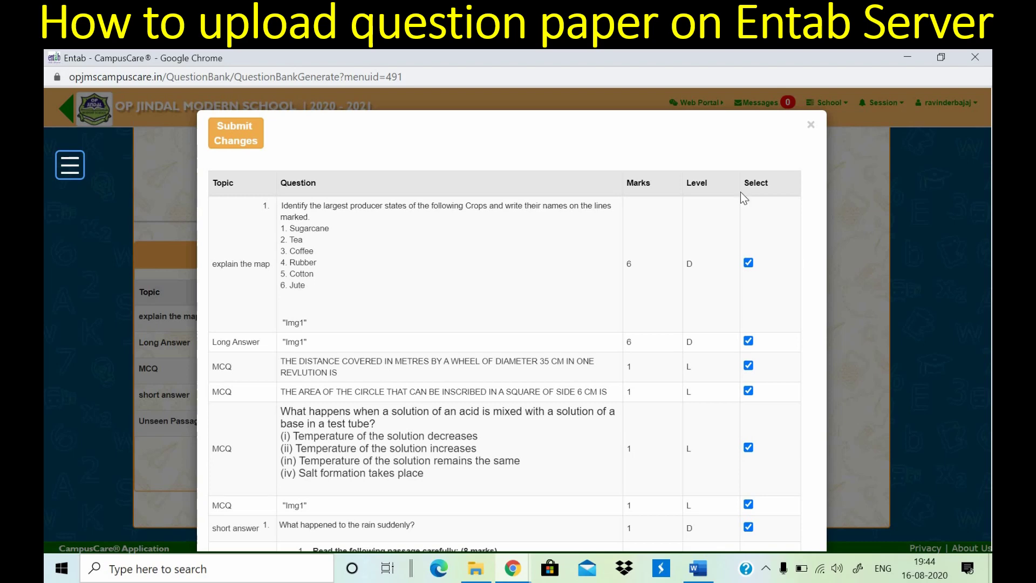
{"action": "scroll", "coordinate": [678, 275], "scroll_direction": "down", "scroll_amount": 2}
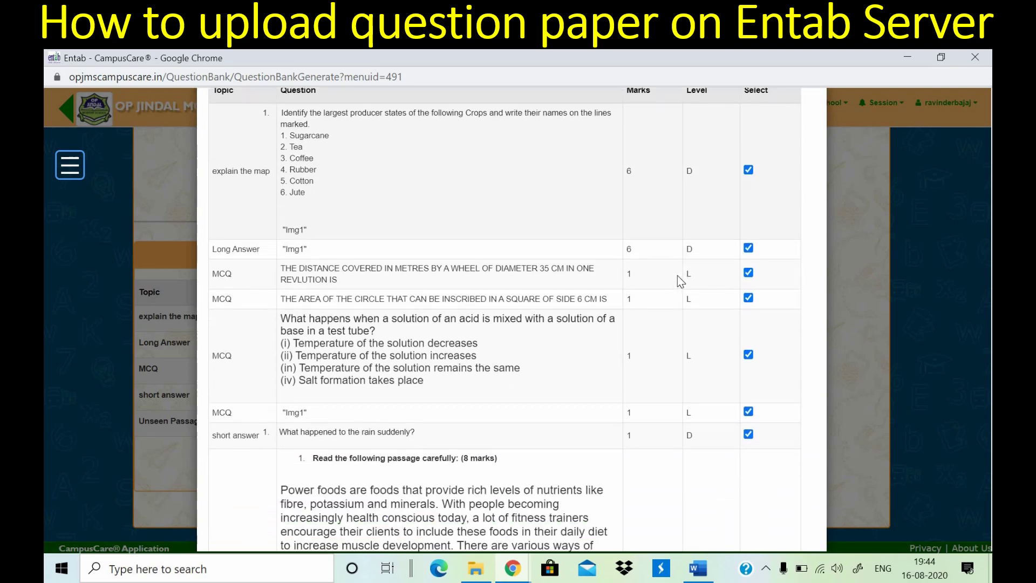
{"action": "scroll", "coordinate": [678, 275], "scroll_direction": "down", "scroll_amount": 5}
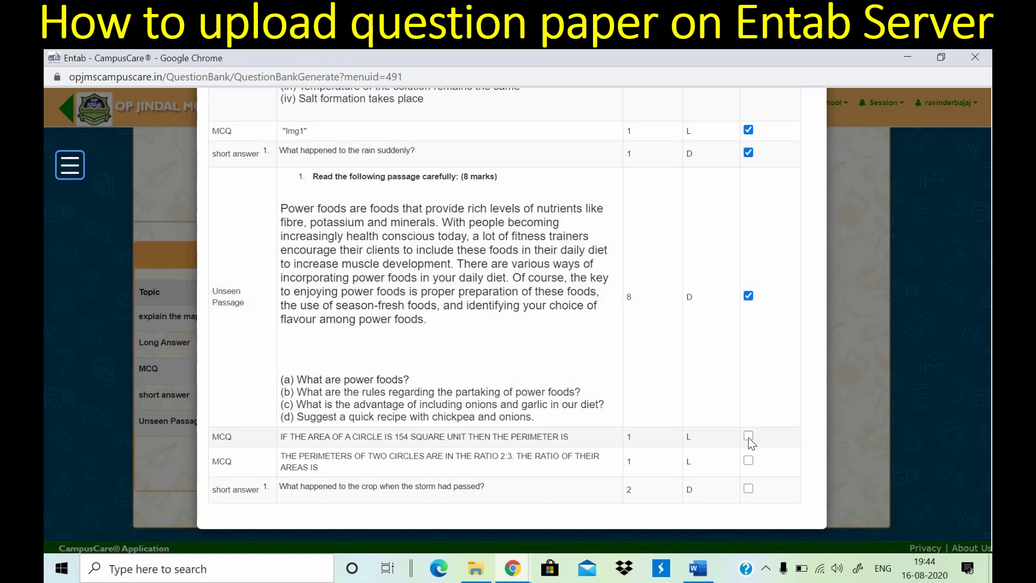
{"action": "left_click", "coordinate": [748, 436]}
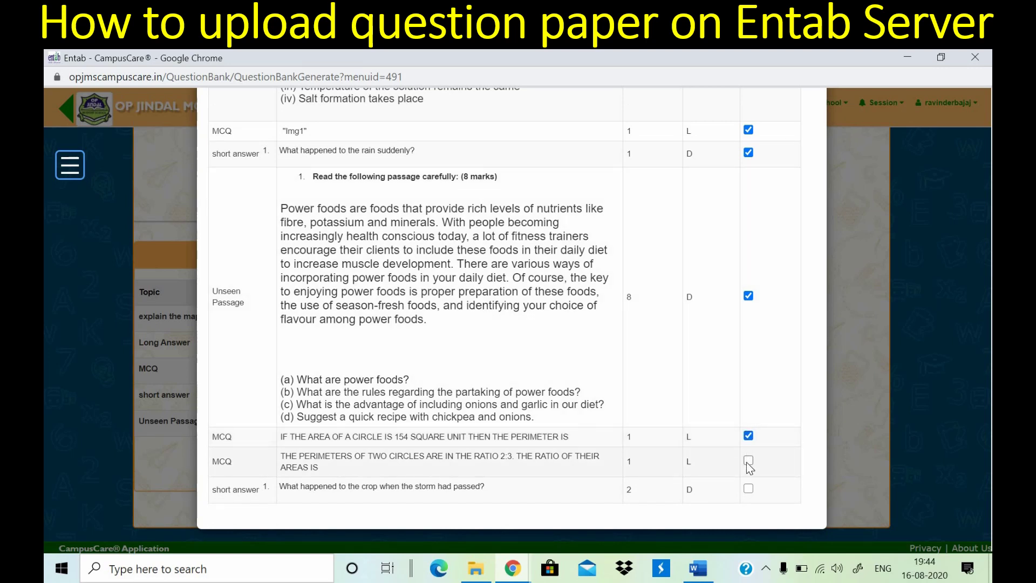
{"action": "left_click", "coordinate": [748, 459]}
{"action": "left_click", "coordinate": [749, 490]}
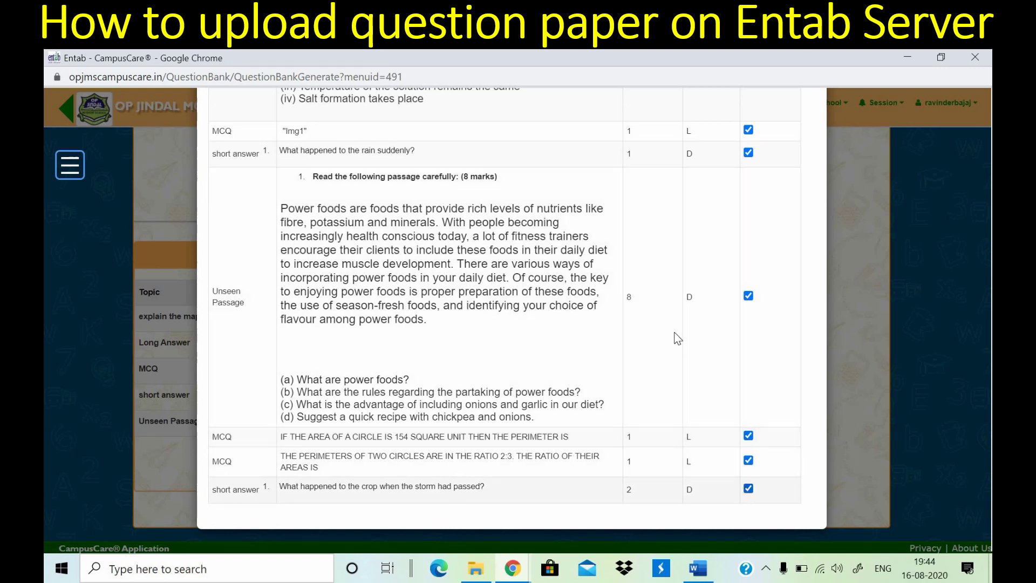
- Review the selected questions, submit the selection, and save the Set-1 test paper
{"action": "scroll", "coordinate": [676, 334], "scroll_direction": "up", "scroll_amount": 3}
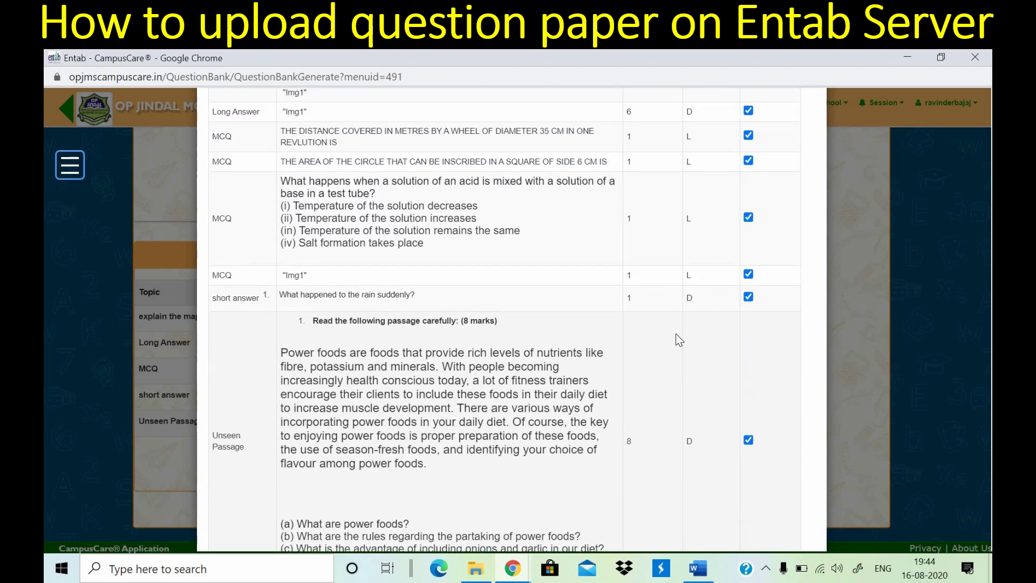
{"action": "scroll", "coordinate": [676, 334], "scroll_direction": "up", "scroll_amount": 3}
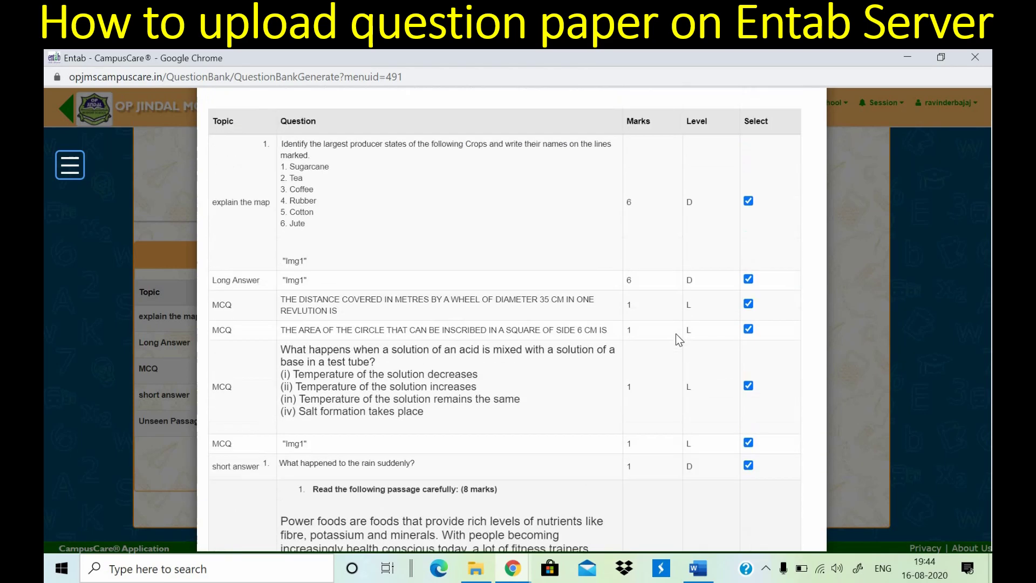
{"action": "scroll", "coordinate": [676, 333], "scroll_direction": "down", "scroll_amount": 6}
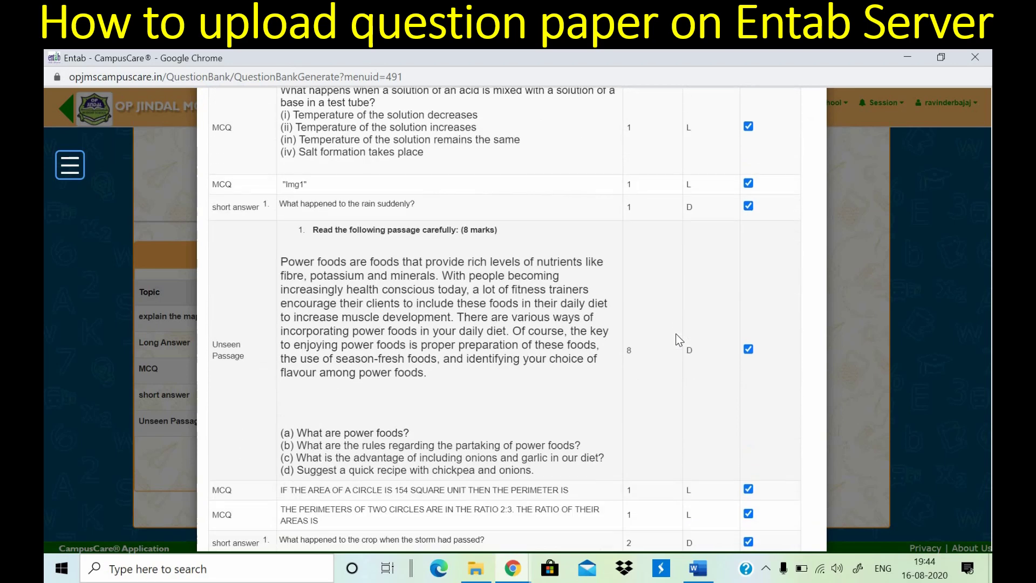
{"action": "scroll", "coordinate": [676, 334], "scroll_direction": "up", "scroll_amount": 4}
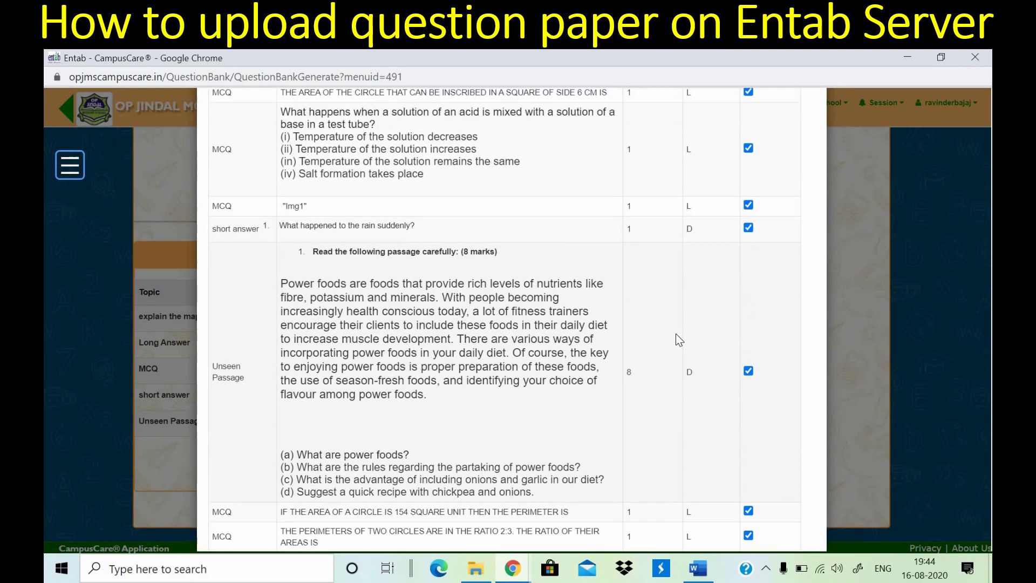
{"action": "scroll", "coordinate": [676, 333], "scroll_direction": "up", "scroll_amount": 3}
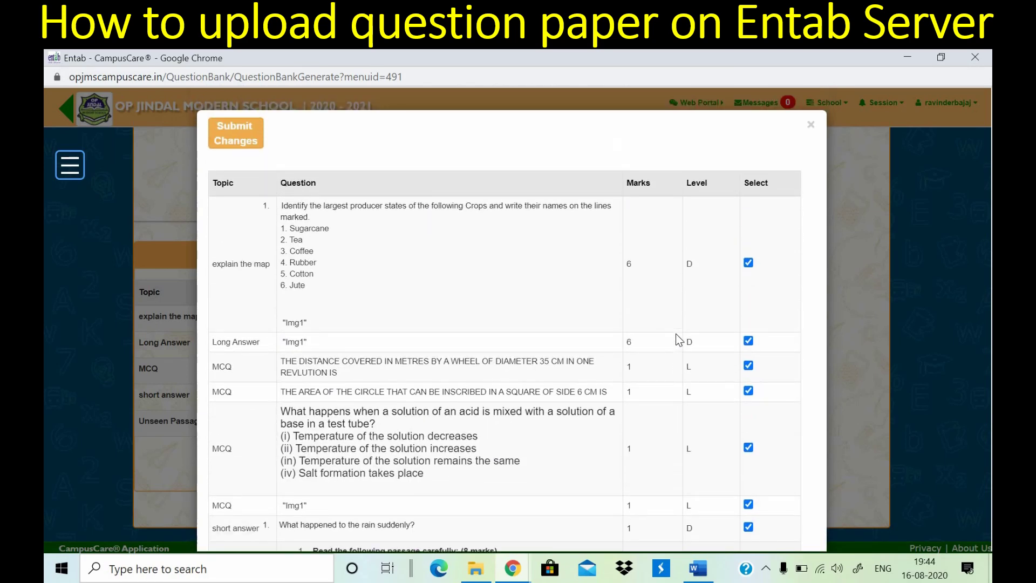
{"action": "left_click", "coordinate": [235, 132]}
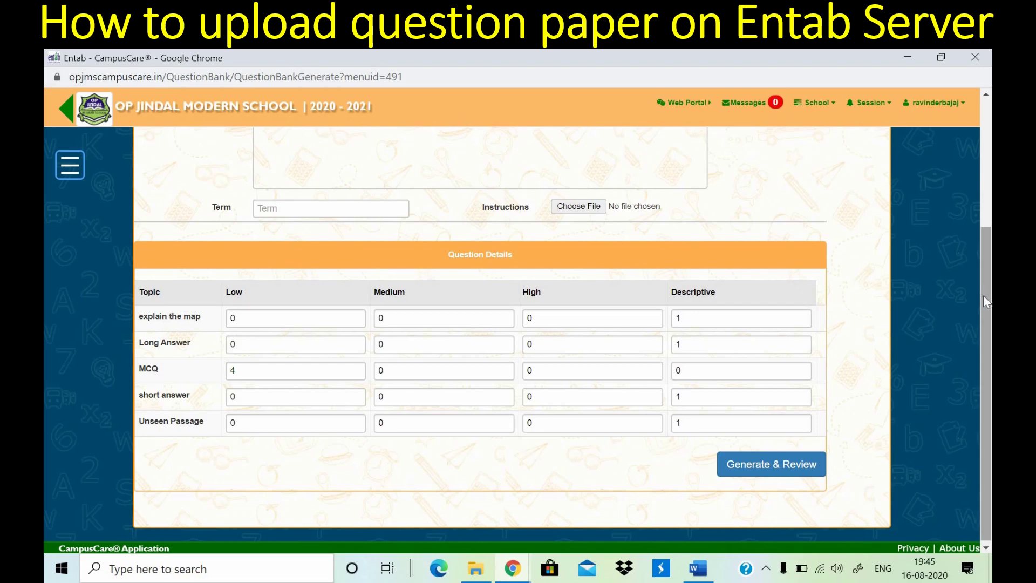
{"action": "left_click", "coordinate": [982, 178]}
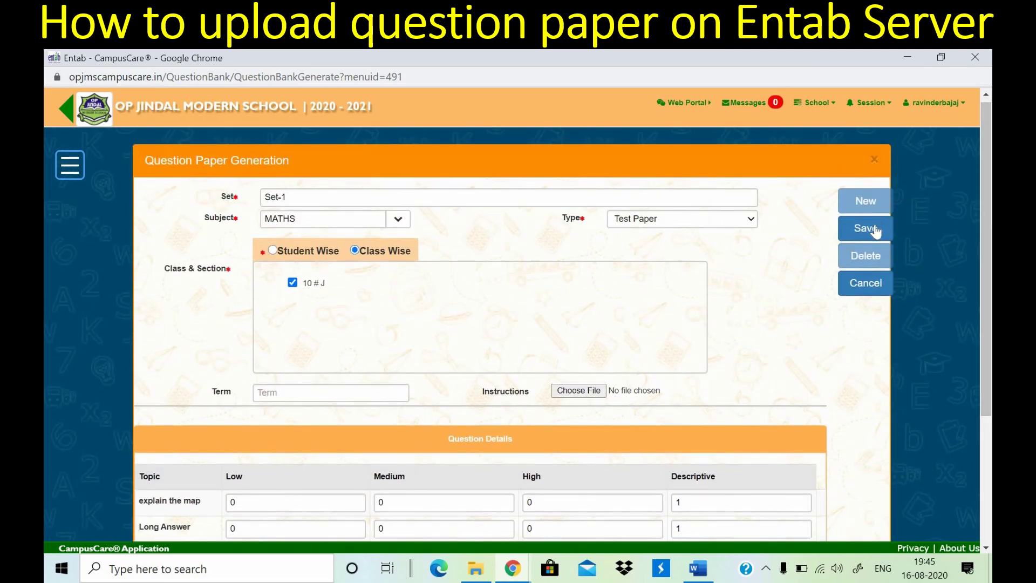
{"action": "left_click", "coordinate": [865, 228]}
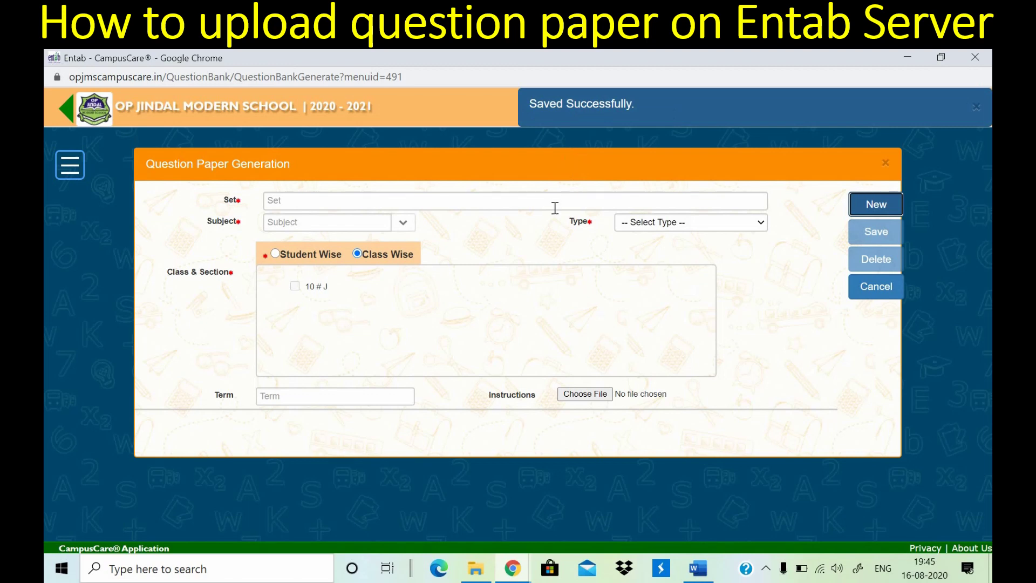
- Open the question bank's Set Preview page
{"action": "left_click", "coordinate": [69, 169]}
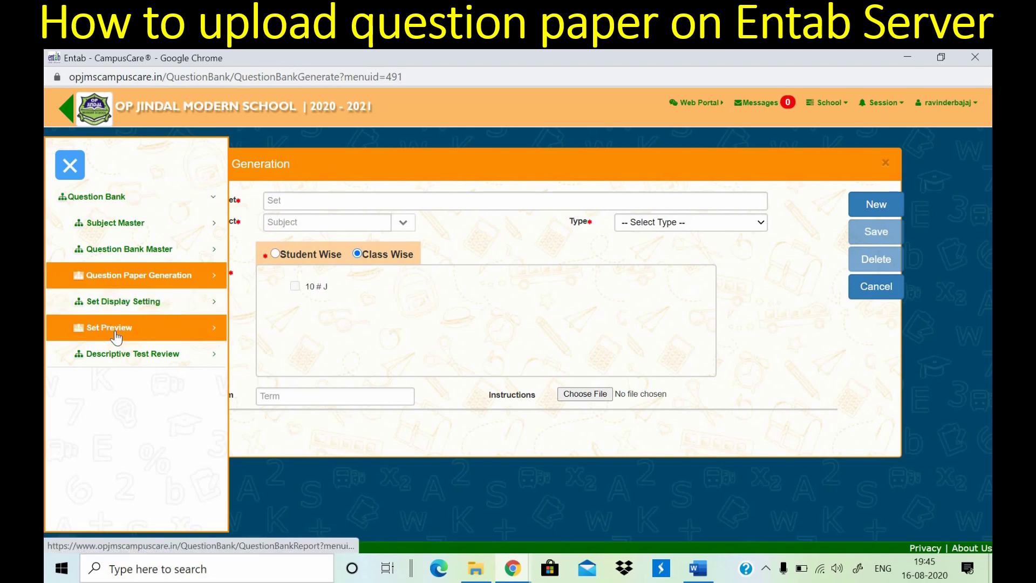
{"action": "left_click", "coordinate": [139, 329]}
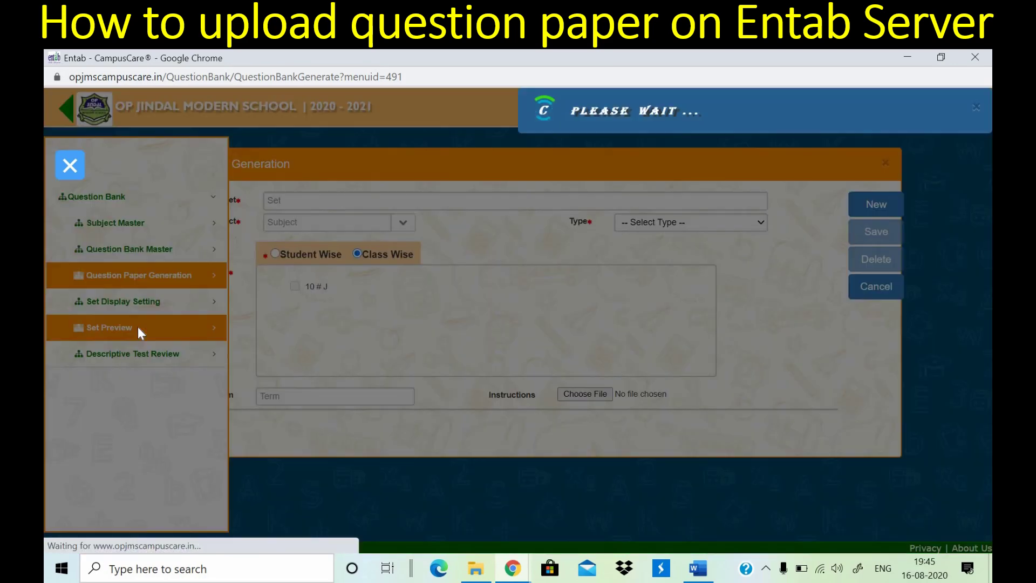